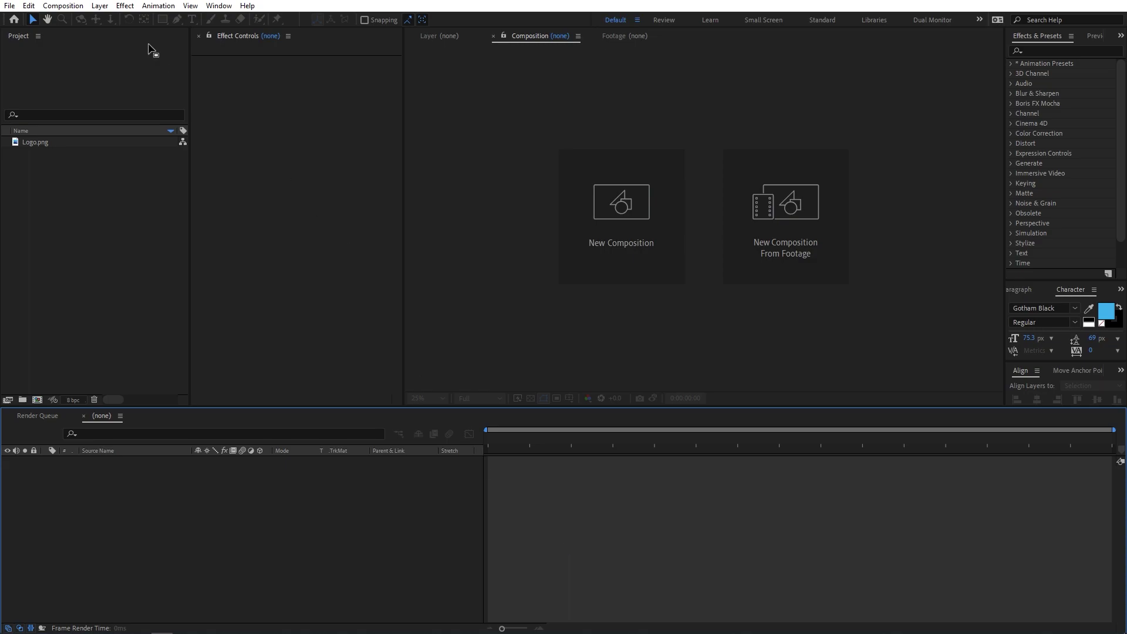
Create a 1920 x 1080 composition named Main at 30 fps with a 30-second duration
left_click(68, 5)
left_click(79, 18)
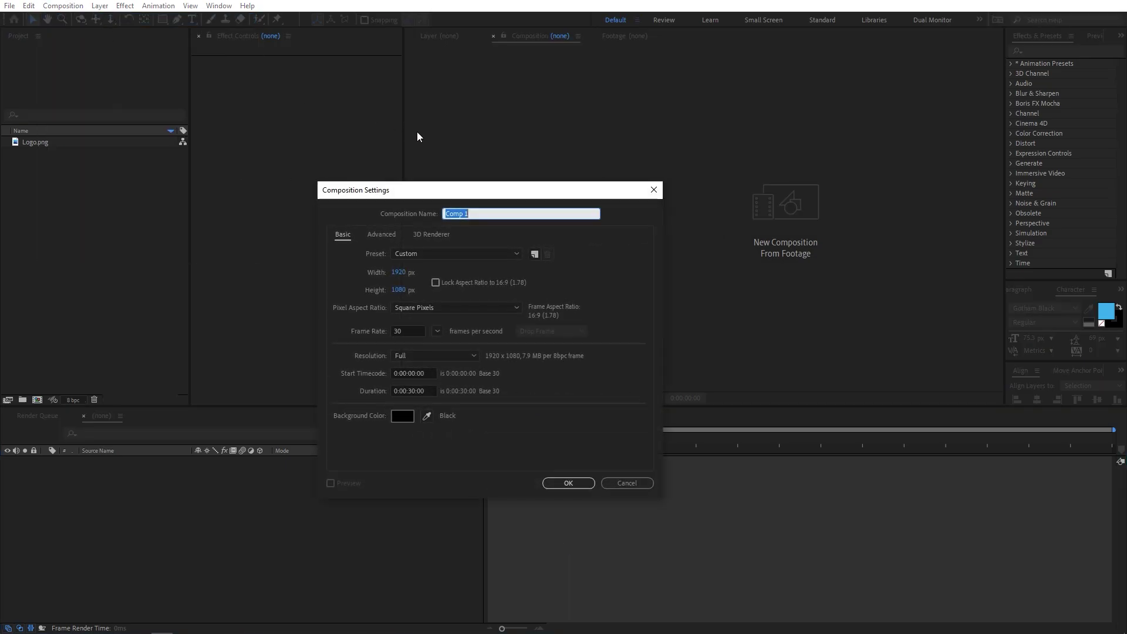
type("Main")
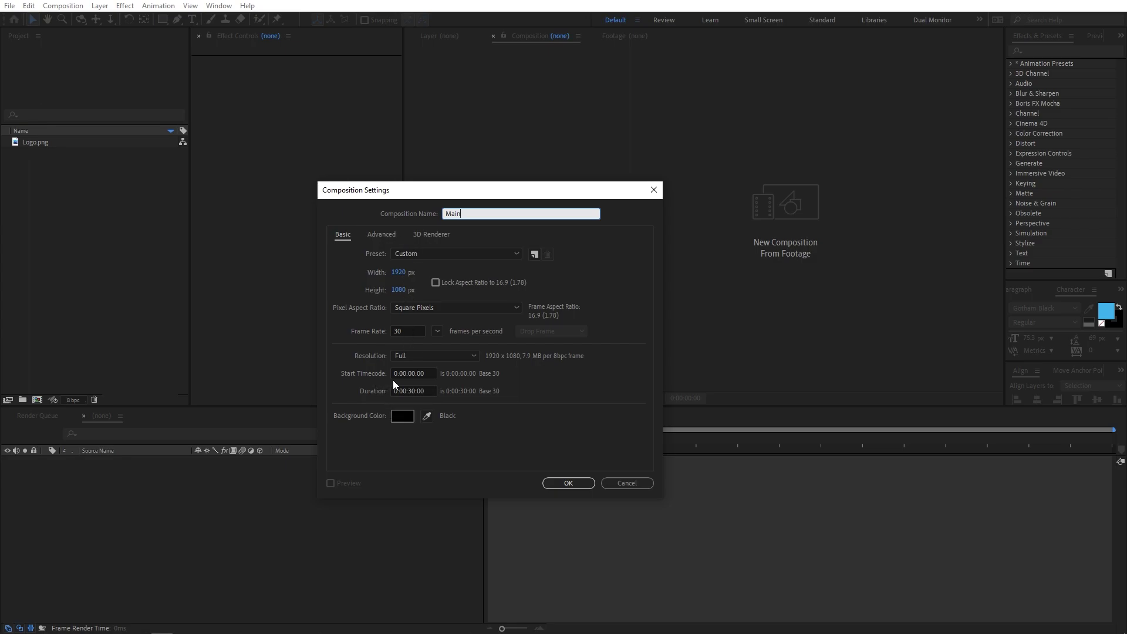
left_click(561, 481)
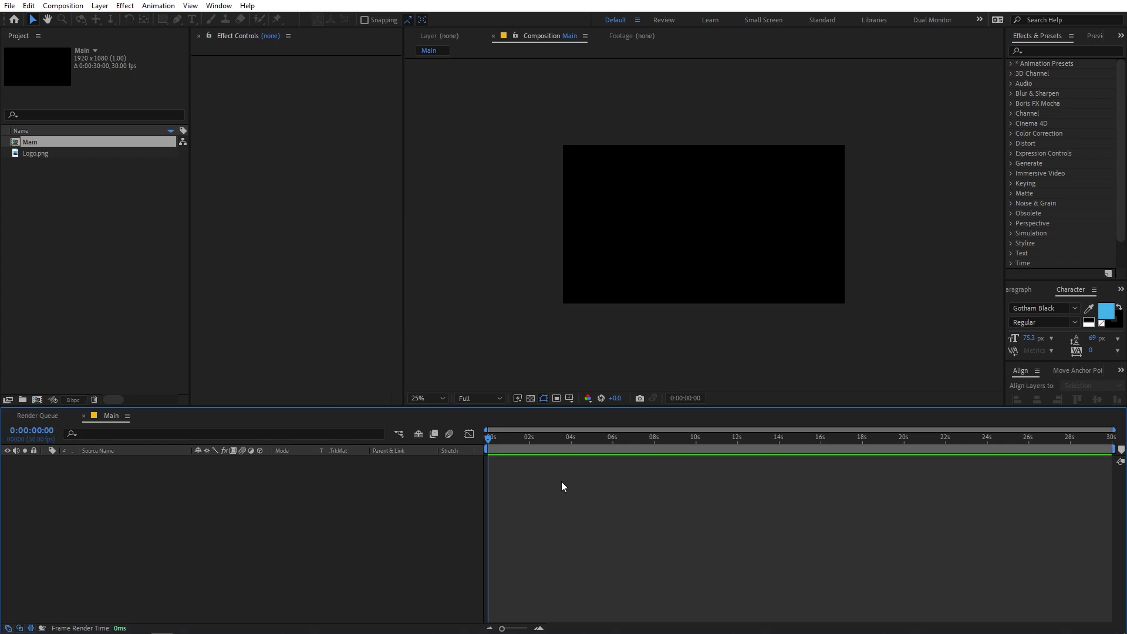
Create a second composition named Logo with a width and height of 1000 px
left_click(63, 6)
left_click(75, 19)
type("Logo")
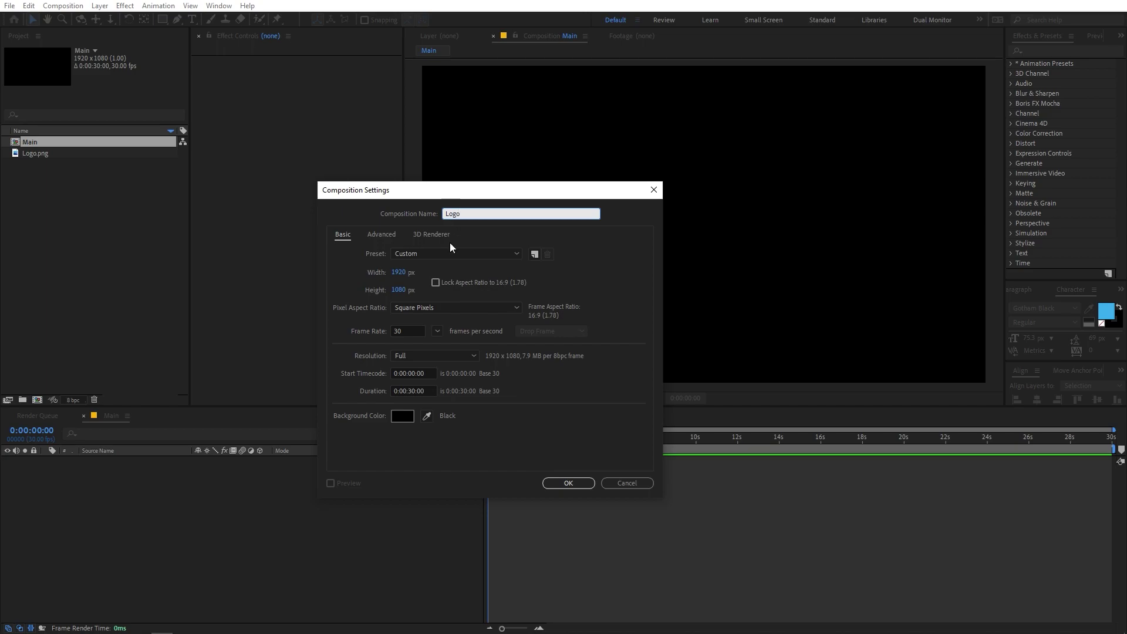
left_click(399, 272)
type("1000")
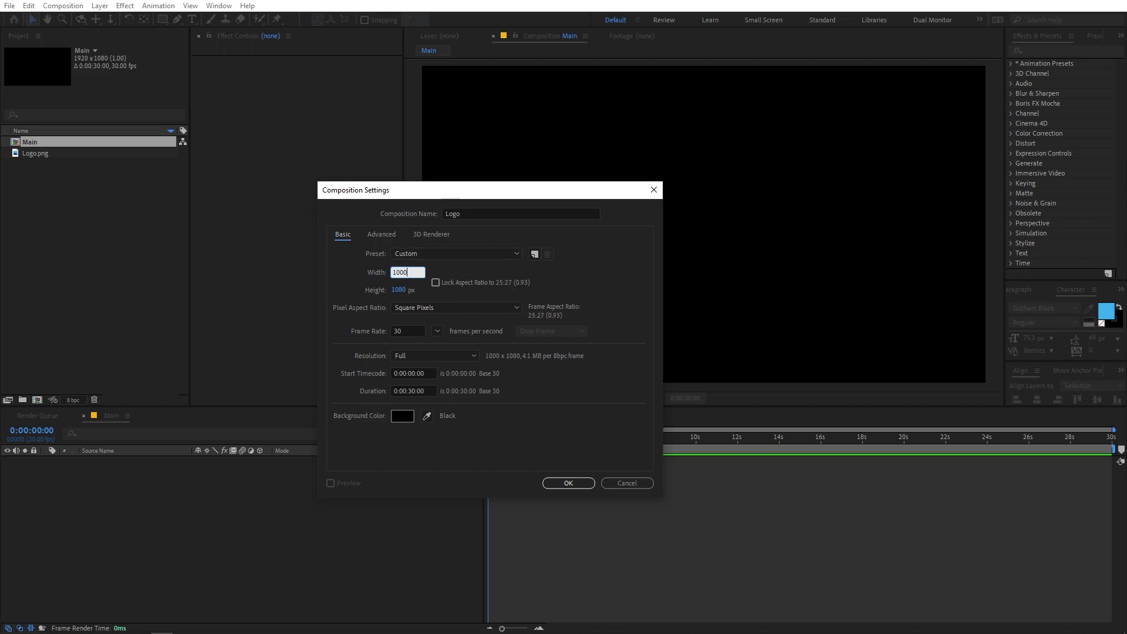
key("Tab")
type("1000")
left_click(467, 460)
left_click(568, 483)
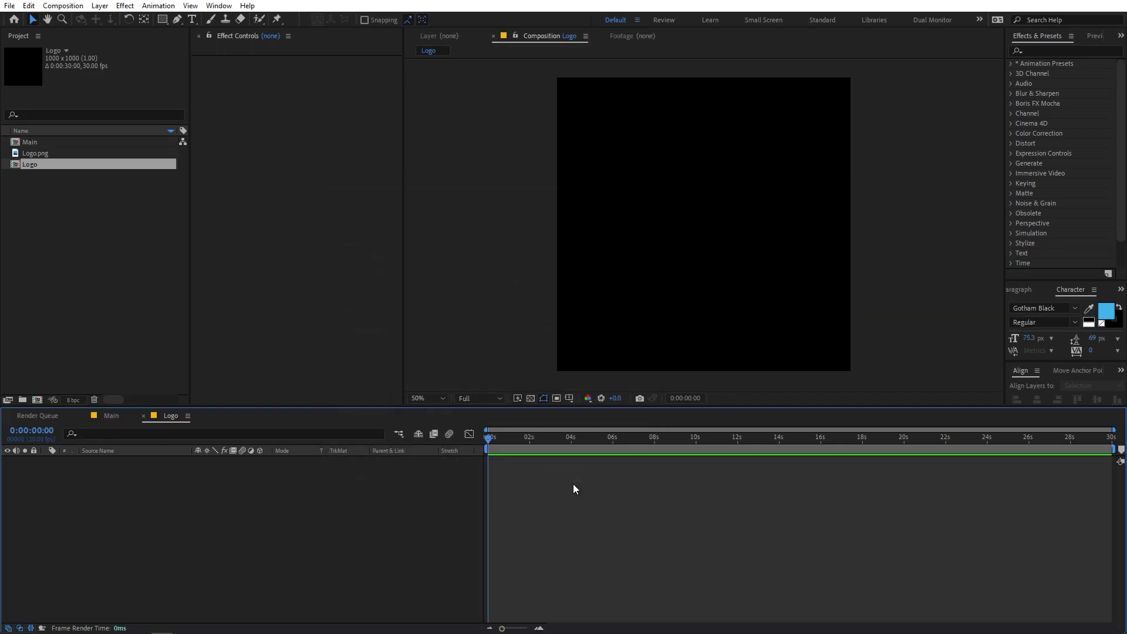
Add Logo.png to the Logo composition and scale it down to about 83% so it fits the frame
left_click(37, 153)
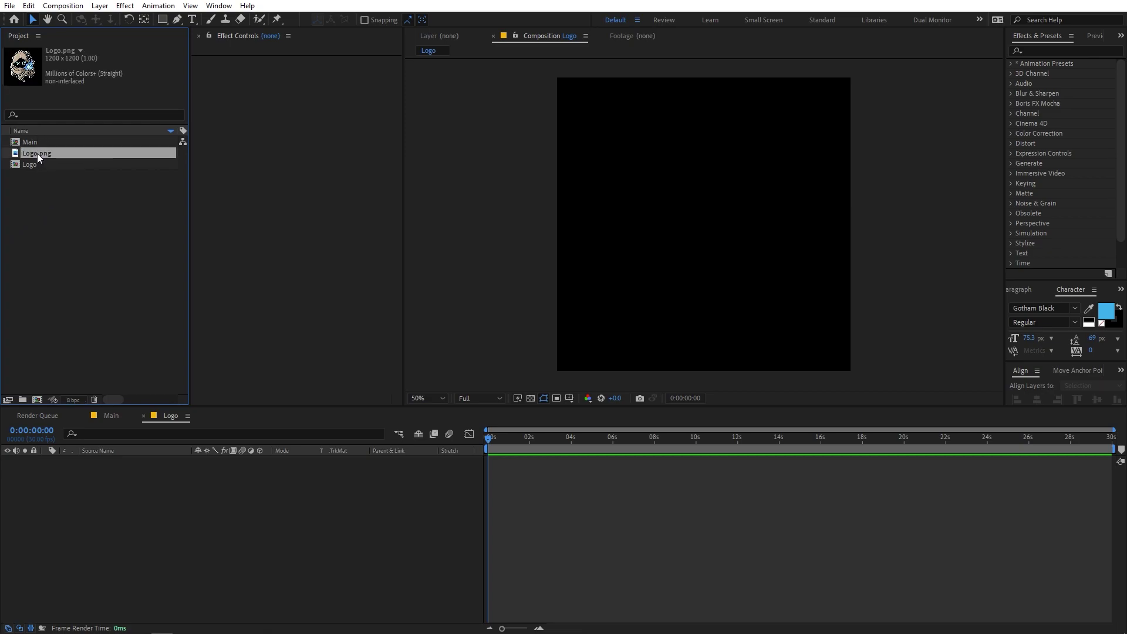
left_click_drag(37, 153, 125, 488)
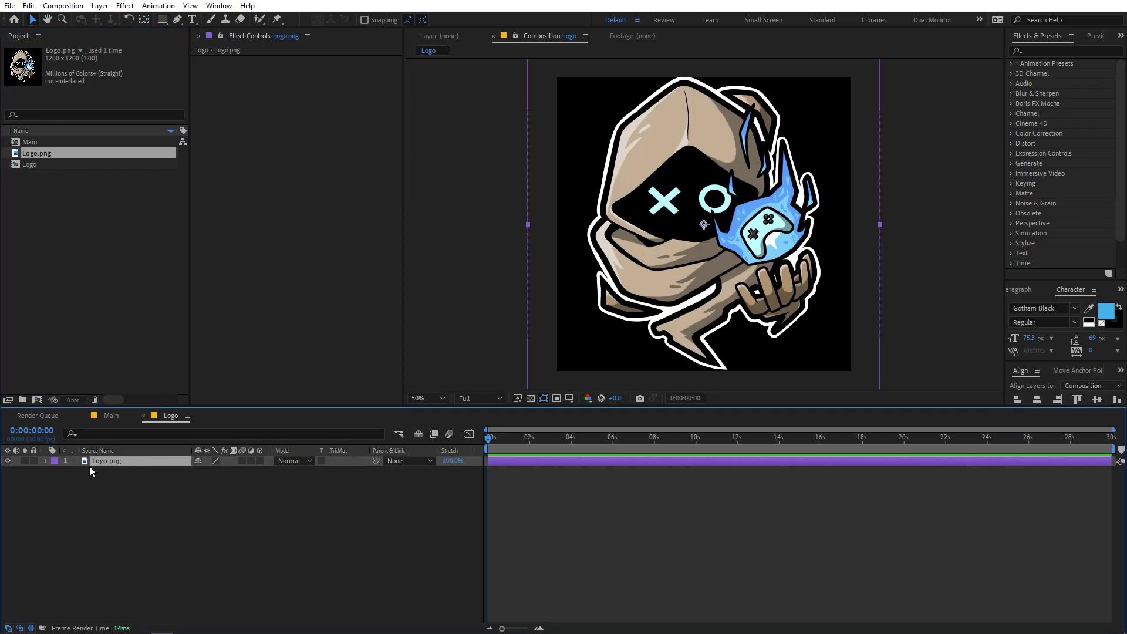
key("s")
left_click_drag(211, 478, 123, 485)
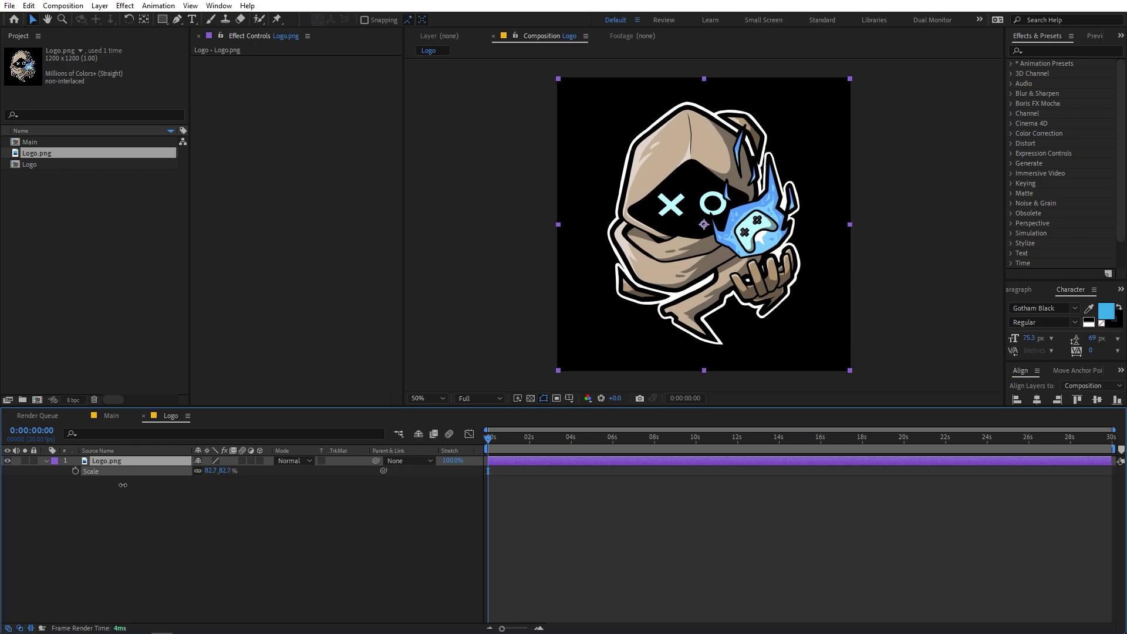
left_click(148, 521)
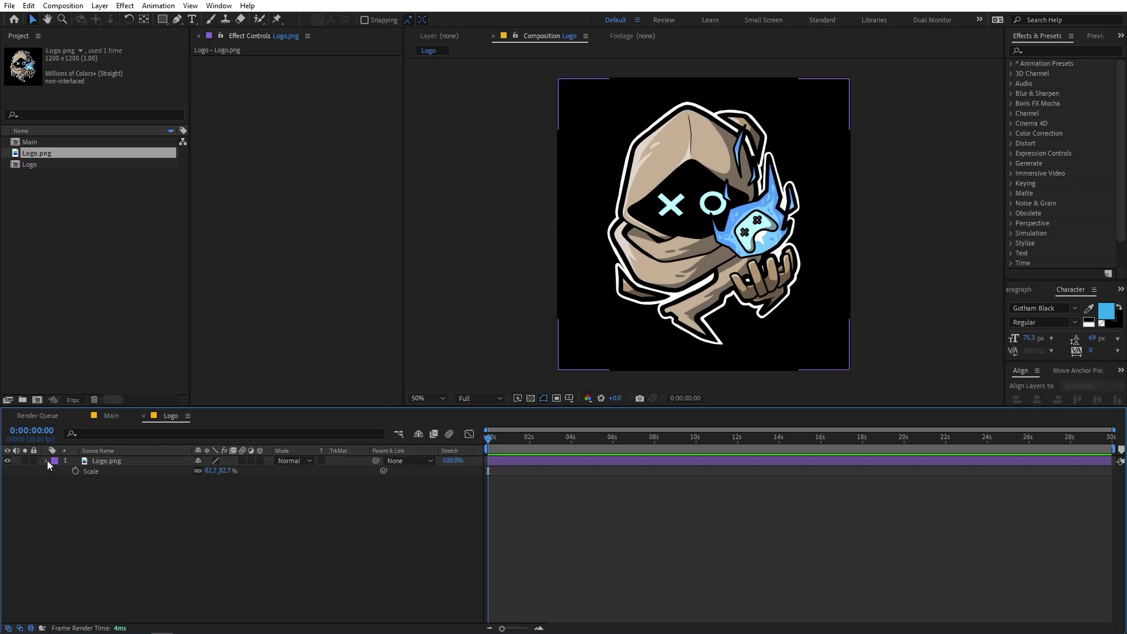
Add the Logo composition as a layer in the Main composition and set its scale to 70%
left_click(109, 415)
left_click(64, 238)
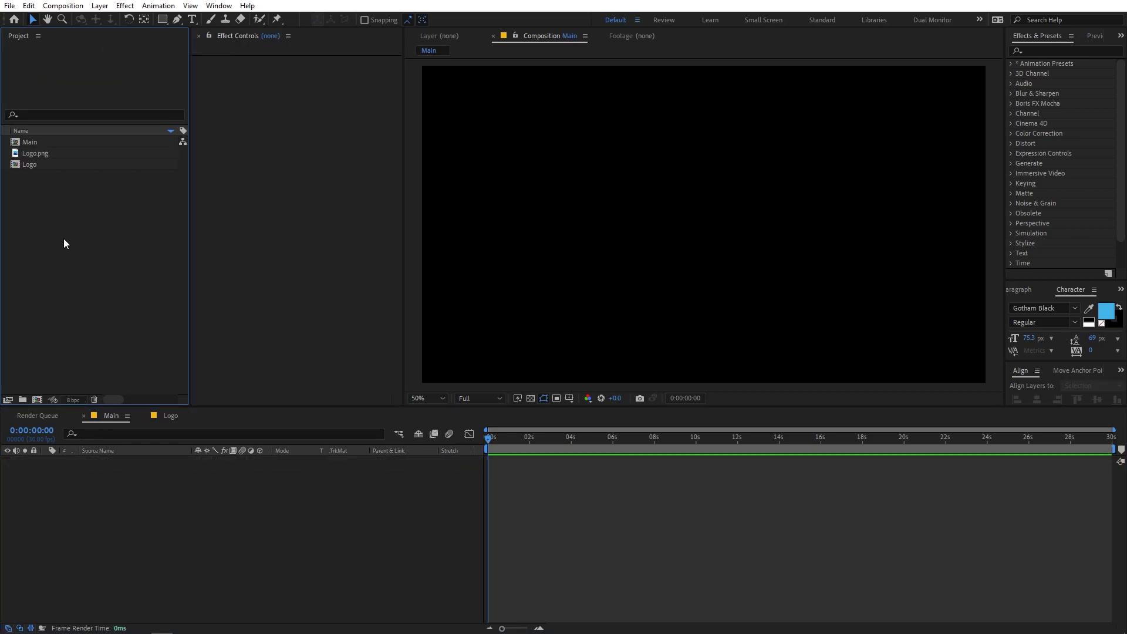
left_click_drag(30, 162, 89, 515)
key("s")
left_click(212, 470)
type("70")
key("Return")
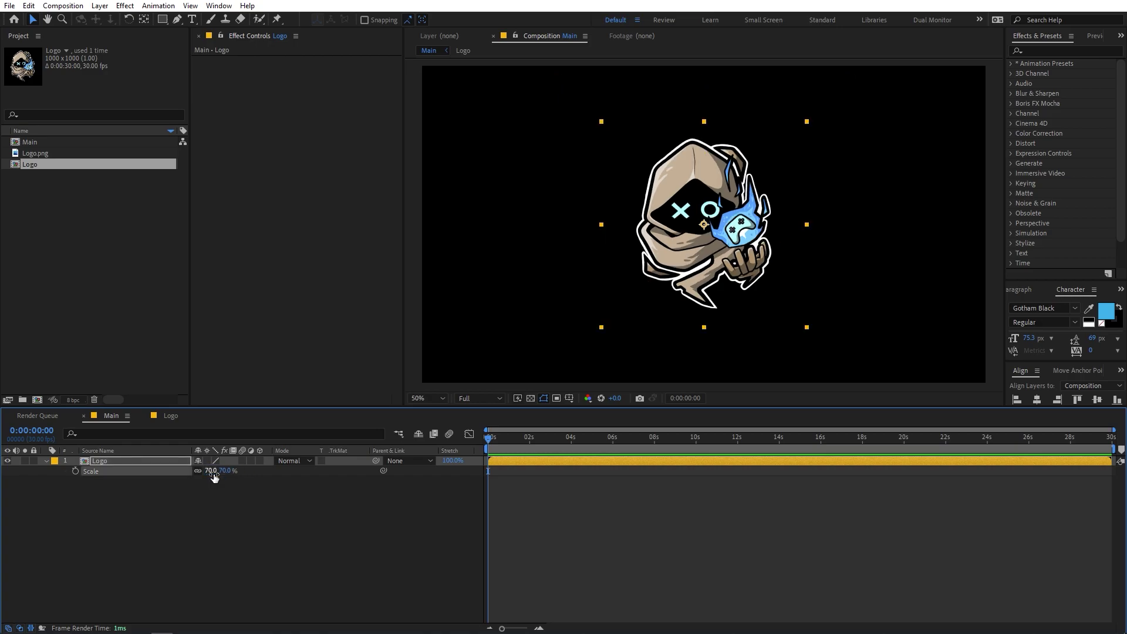
left_click(234, 523)
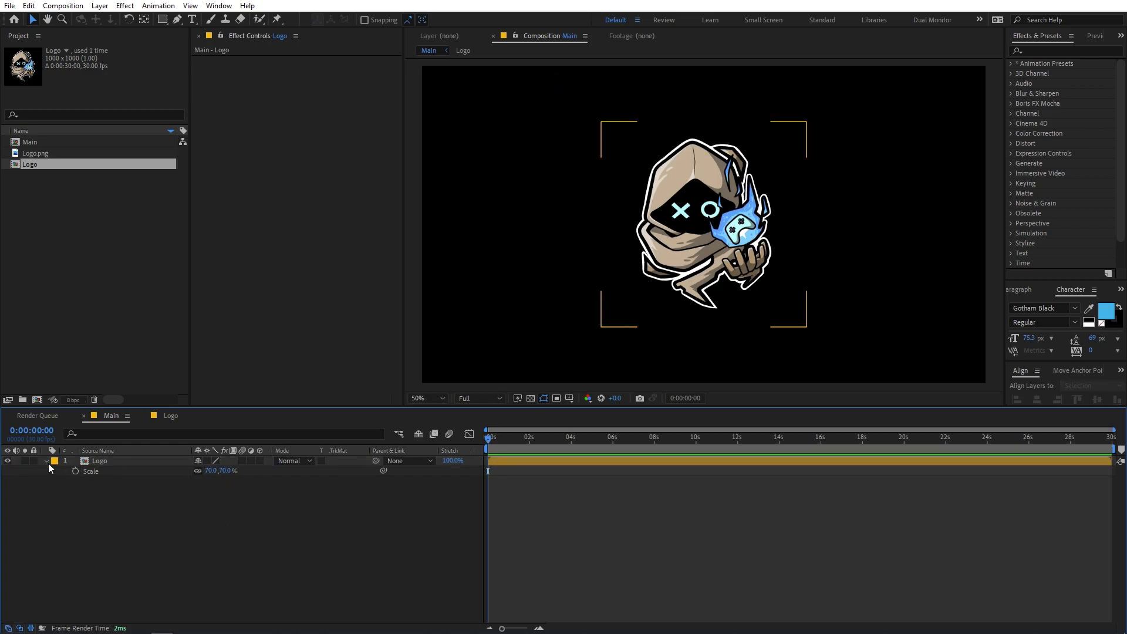
left_click(48, 462)
Draw a thin, wide rectangular mask on the Logo layer across the bottom tip of the artwork
left_click(115, 463)
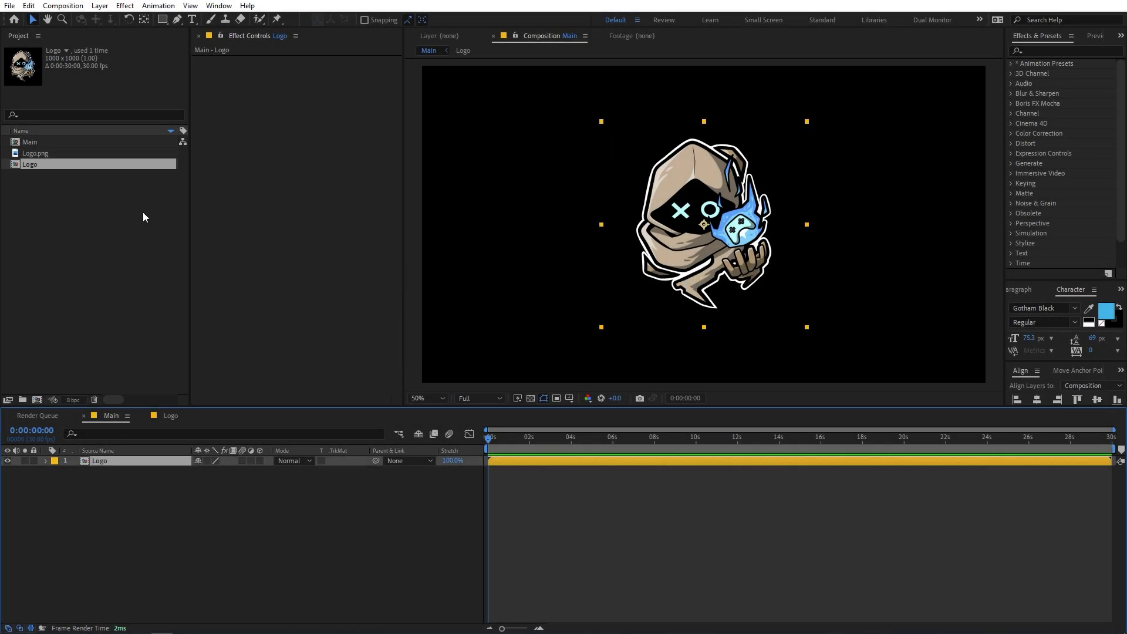
left_click(163, 20)
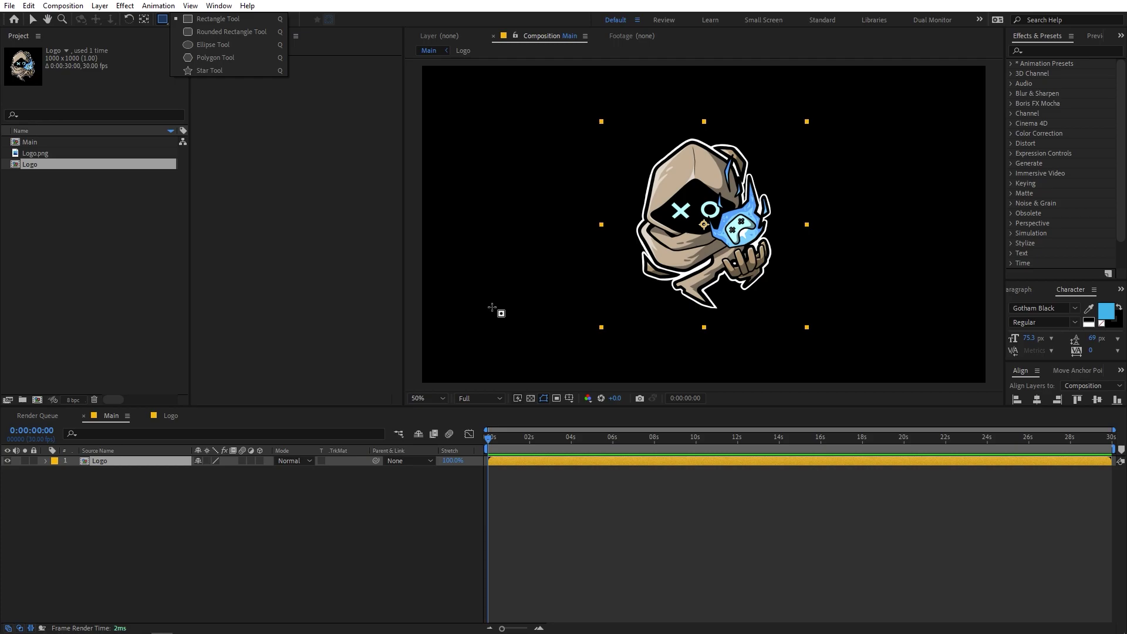
left_click_drag(488, 304, 930, 327)
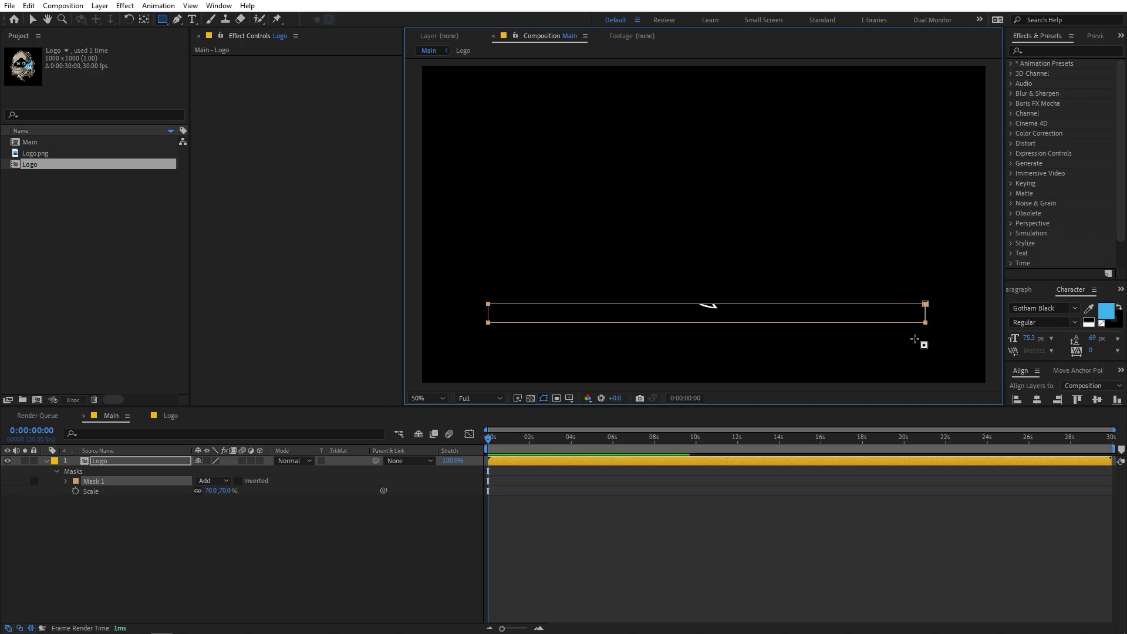
Duplicate the masked Logo layer and move the lower copy's mask up to cover the strip directly above the first one
left_click(114, 460)
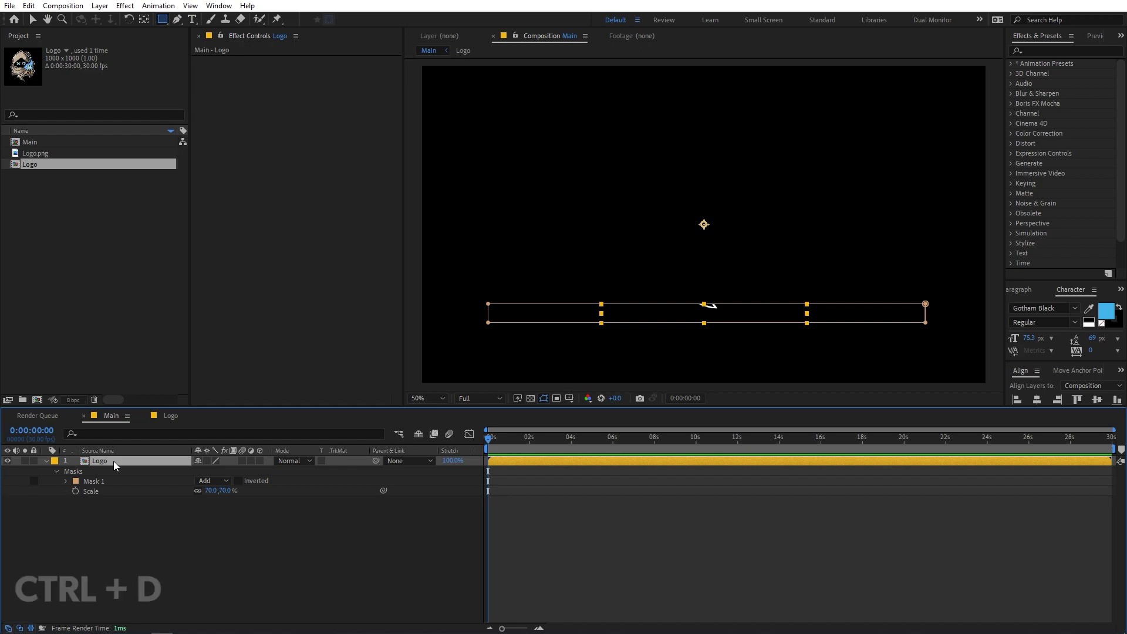
key("ctrl+d")
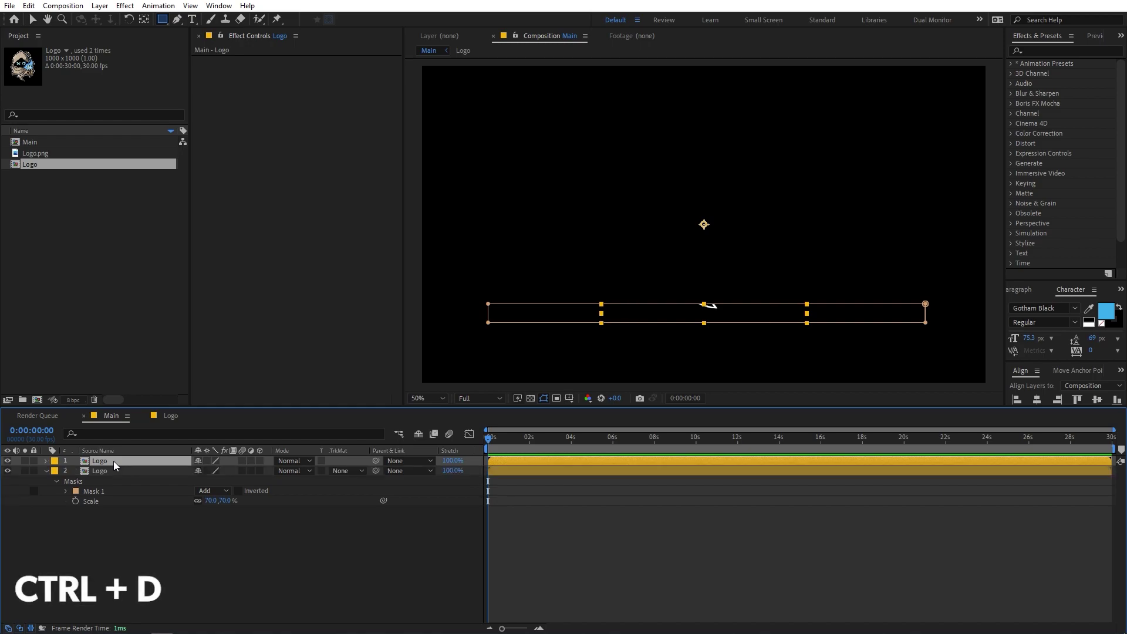
left_click(111, 469)
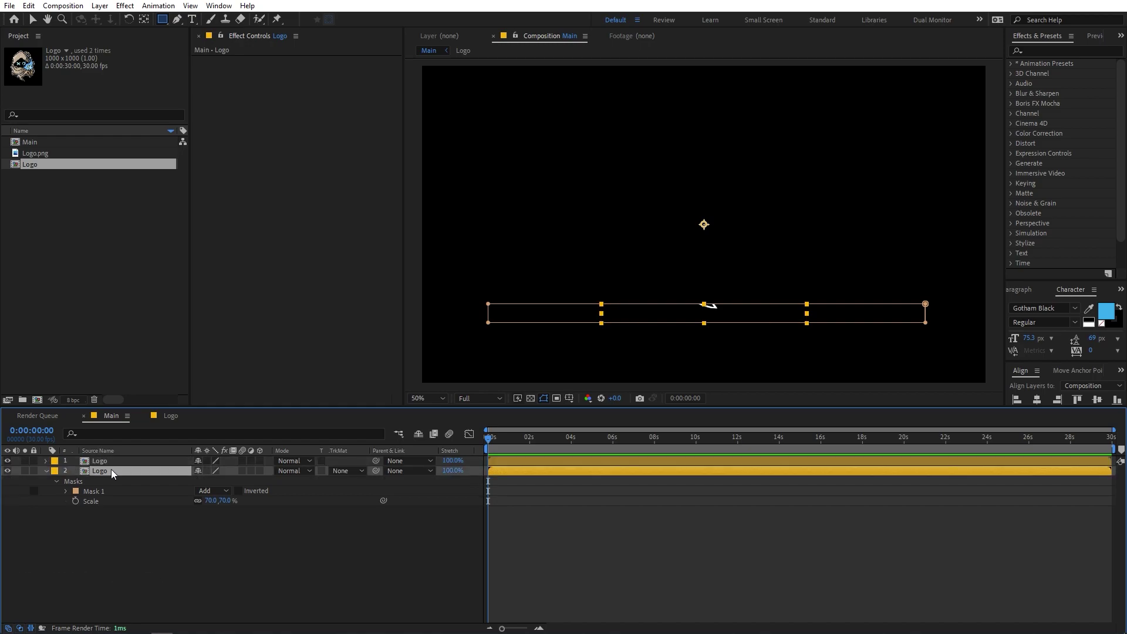
key("v")
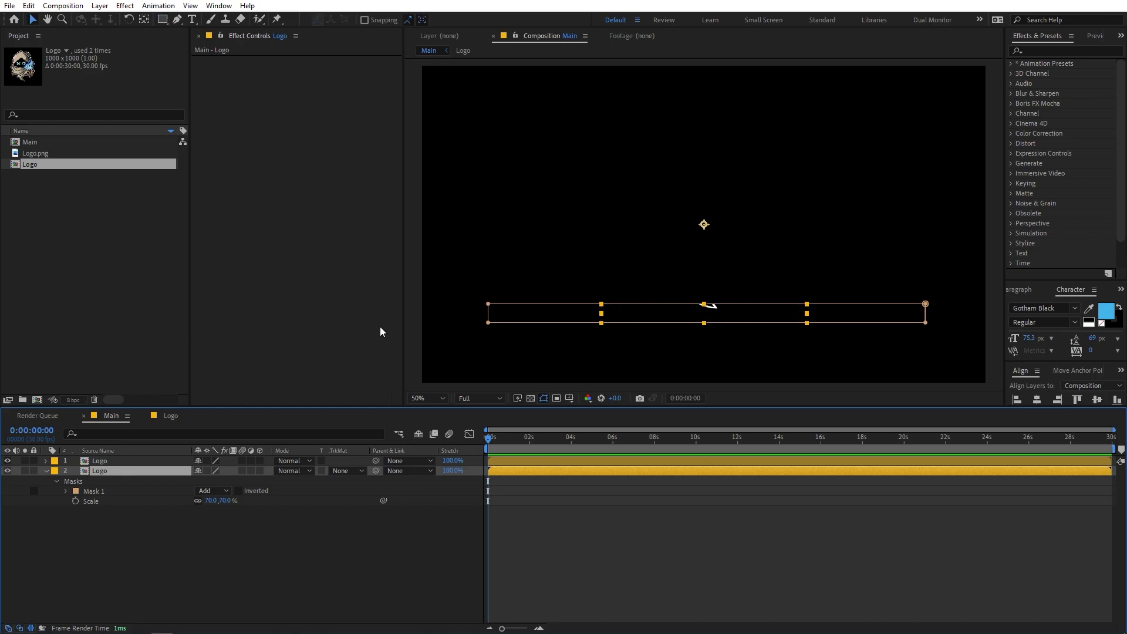
left_click(488, 323)
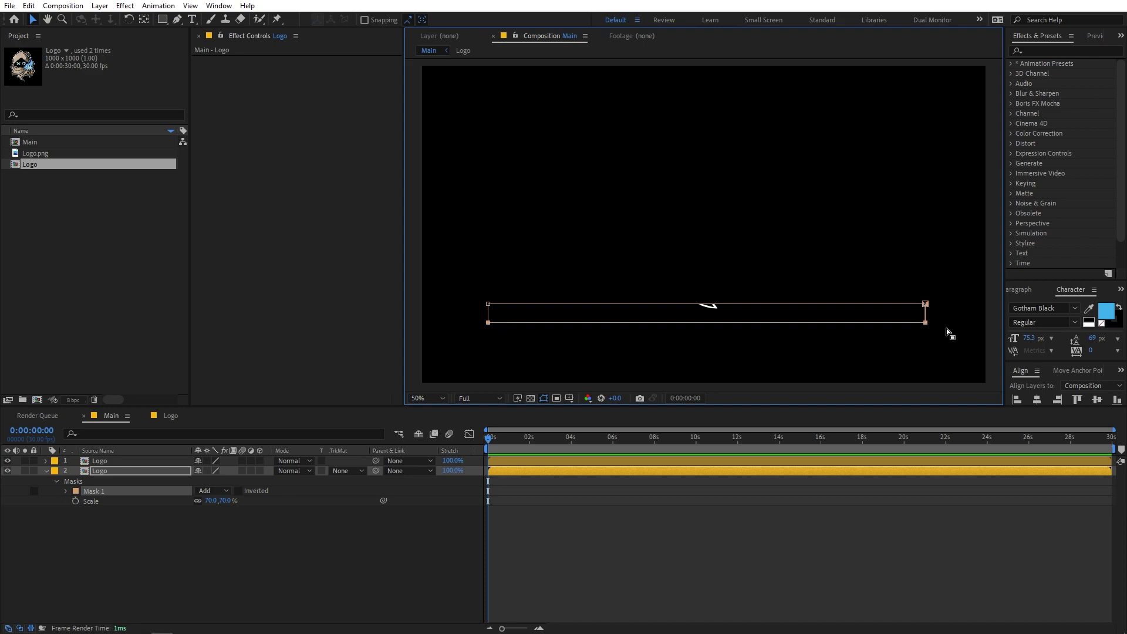
key("shift+Up")
key("shift+Up")
key("shift+Up")
key("shift+Up")
key("shift+Up")
key("shift+Up")
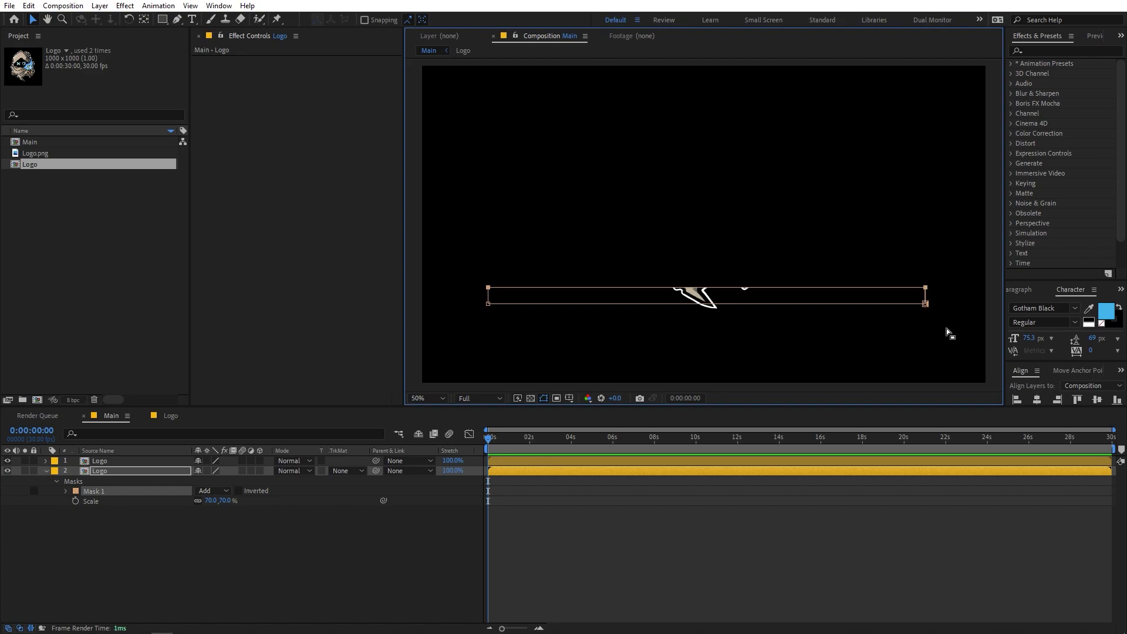
key("shift+Up")
key("shift+Up")
key("shift+Up")
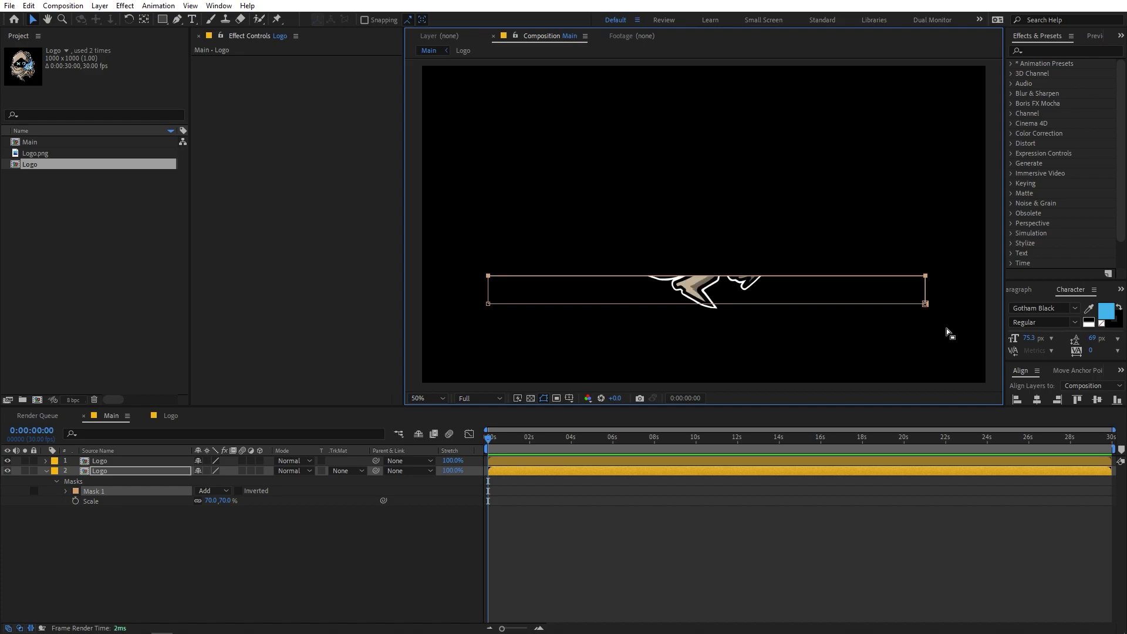
key("Down")
key("Down")
key("Down")
key("Down")
key("Down")
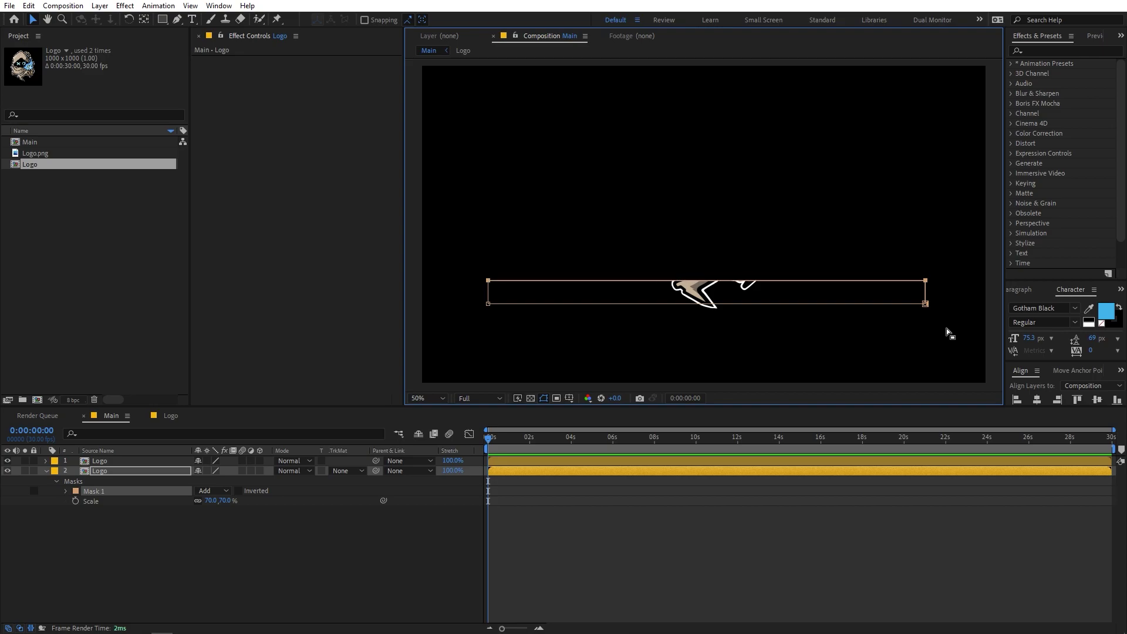
Duplicate layer 2 and move the lower copy's mask up to form a third strip across the hand
left_click(126, 469)
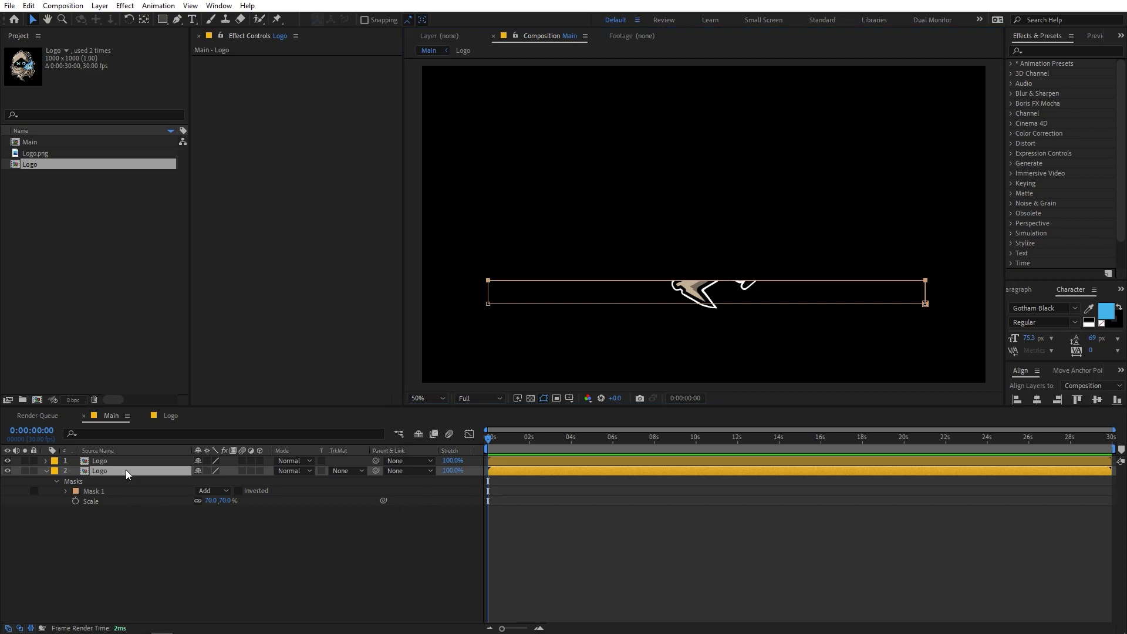
key("ctrl+d")
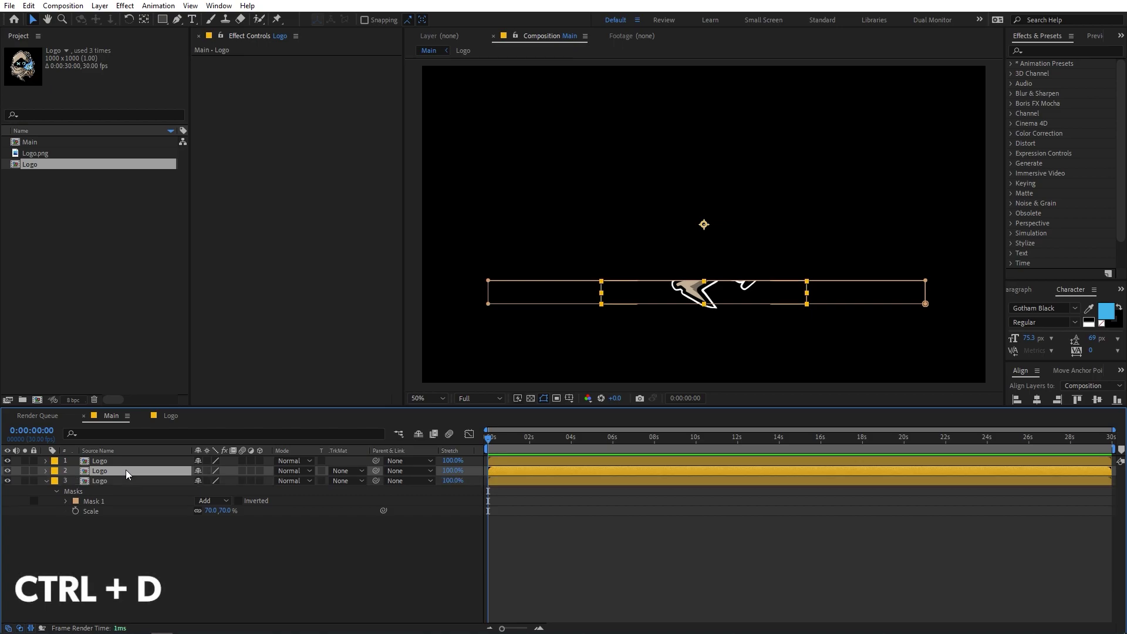
left_click(108, 481)
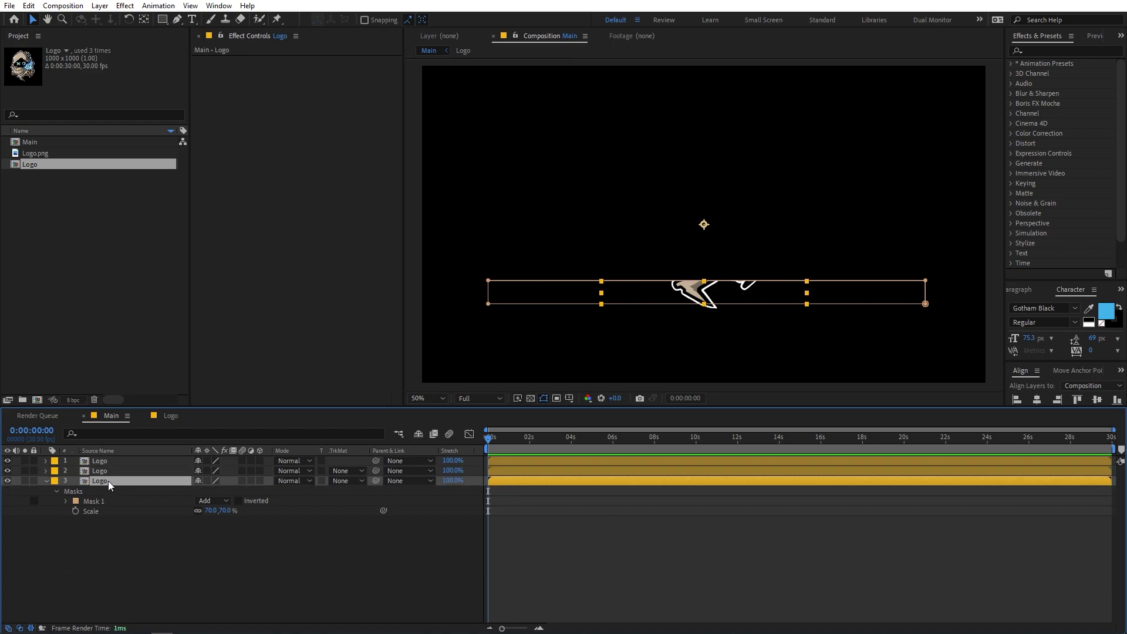
left_click(488, 304)
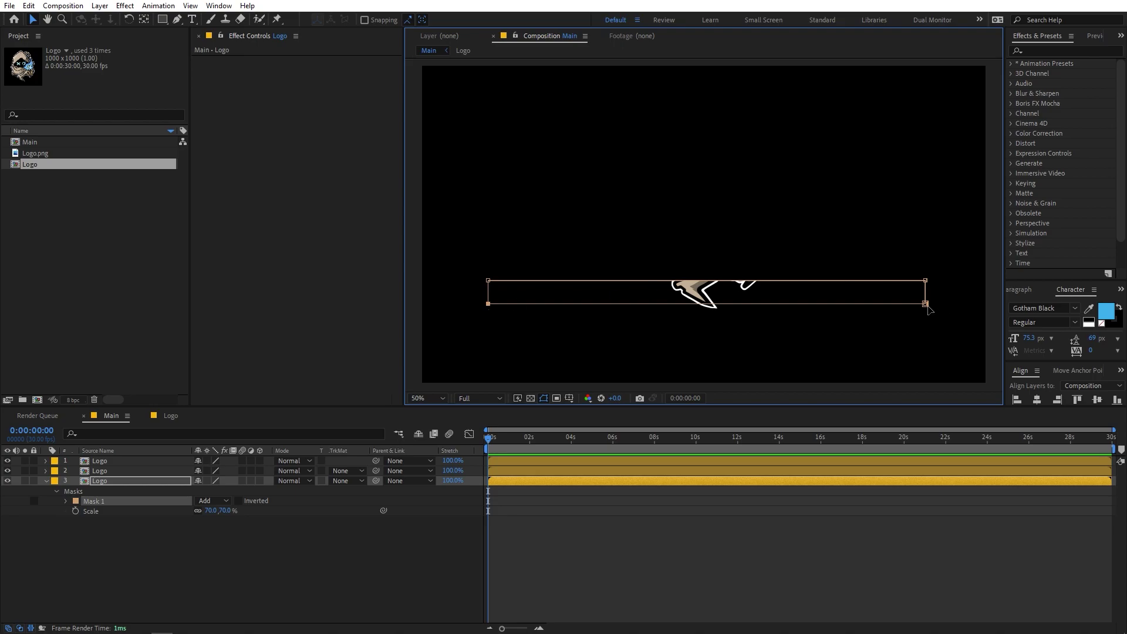
key("Up")
key("Up")
key("Up")
key("Up")
key("Up")
key("Up")
key("Up")
key("Up")
key("Up")
key("Up")
key("Up")
key("Up")
key("Up")
key("Up")
key("Up")
key("Up")
key("Up")
key("Up")
key("Up")
key("Up")
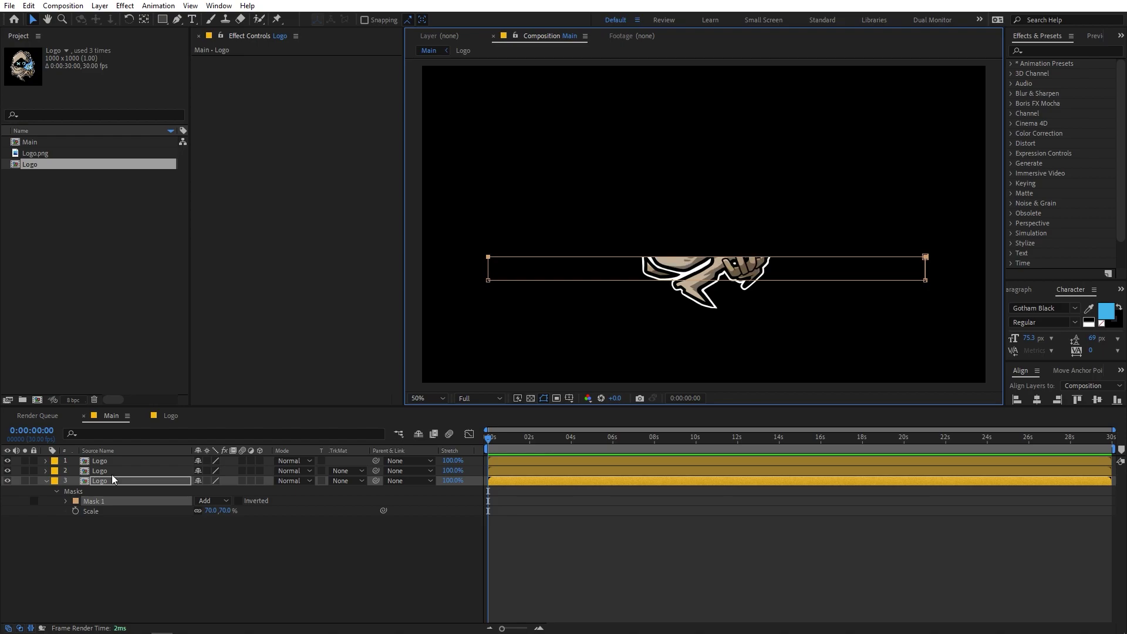
Duplicate layer 3 and move the lower copy's mask up to form a fourth strip directly above the third
left_click(114, 480)
key("ctrl+d")
left_click(109, 494)
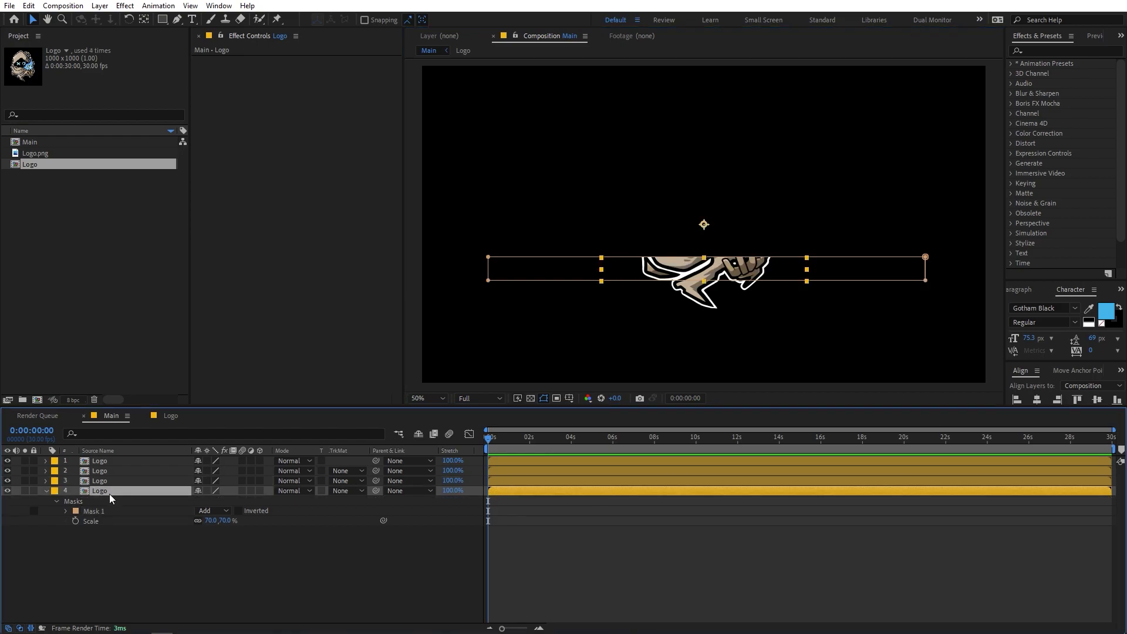
left_click(95, 512)
left_click(491, 281)
left_click(109, 492)
left_click(103, 511)
left_click(101, 491)
left_click(487, 286)
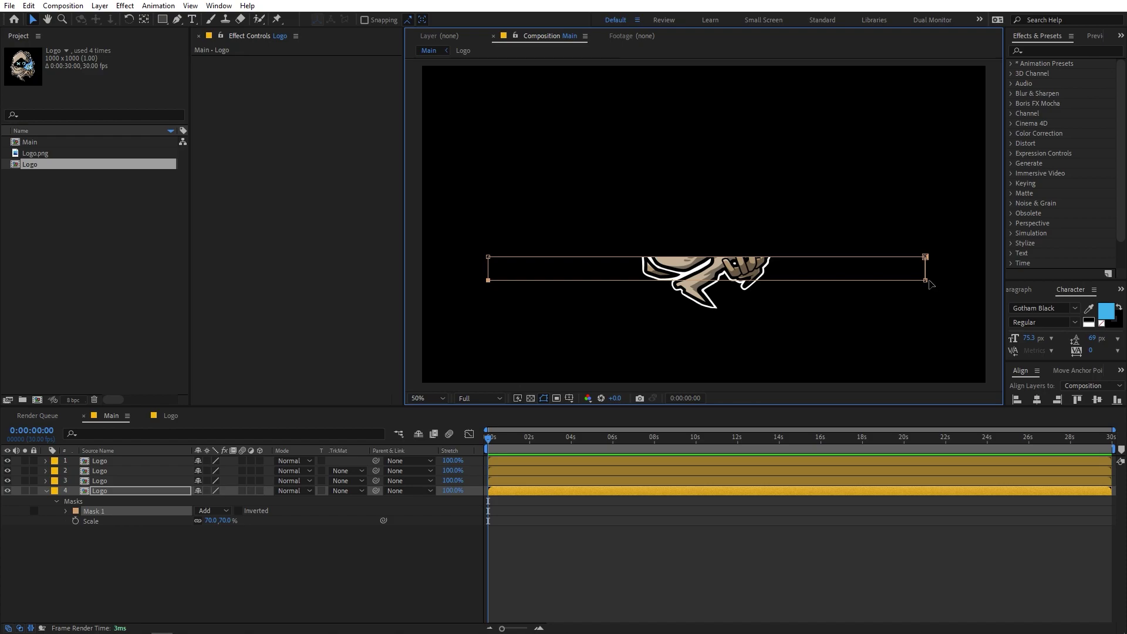
key("shift+Up")
key("shift+Up")
key("shift+Up")
key("shift+Up")
key("shift+Up")
key("shift+Up")
key("shift+Up")
key("shift+Up")
Duplicate layer 4 and move the lower copy's mask up to form a fifth strip just below the eyes
key("ctrl+d")
left_click_drag(478, 249, 925, 257)
key("shift+Up")
key("shift+Up")
key("shift+Up")
key("shift+Up")
key("shift+Up")
key("shift+Up")
key("shift+Up")
key("shift+Up")
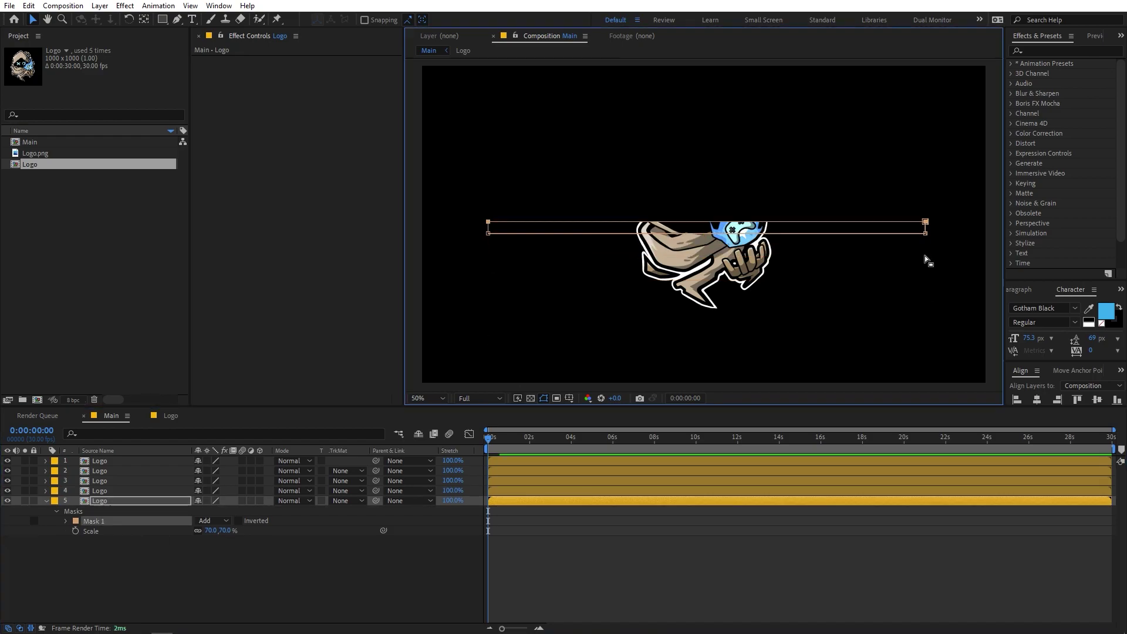
Add the sixth and seventh strips by duplicating the lowest Logo layer and moving each copy's mask up one strip
key("ctrl+d")
left_click_drag(478, 226, 928, 236)
key("shift+Up")
key("shift+Up")
key("shift+Up")
key("shift+Up")
key("shift+Up")
key("shift+Up")
key("shift+Up")
key("shift+Up")
key("ctrl+d")
key("shift+Up")
key("shift+Up")
key("shift+Up")
key("shift+Up")
Add the eighth and ninth strips the same way, extending the masked Logo copies past the top of the hood
key("ctrl+d")
left_click_drag(479, 179, 928, 193)
key("shift+Up")
key("shift+Up")
key("shift+Up")
key("shift+Up")
key("shift+Up")
key("shift+Up")
key("shift+Up")
key("shift+Up")
key("ctrl+d")
left_click_drag(479, 155, 928, 170)
key("shift+Up")
key("shift+Up")
key("shift+Up")
key("shift+Up")
key("shift+Up")
key("shift+Up")
key("shift+Up")
key("shift+Up")
Check the individual strips by selecting several Logo layers and temporarily hiding layers 2 to 4
left_click(533, 590)
left_click(513, 463)
left_click(513, 471)
left_click(512, 481)
left_click(507, 500)
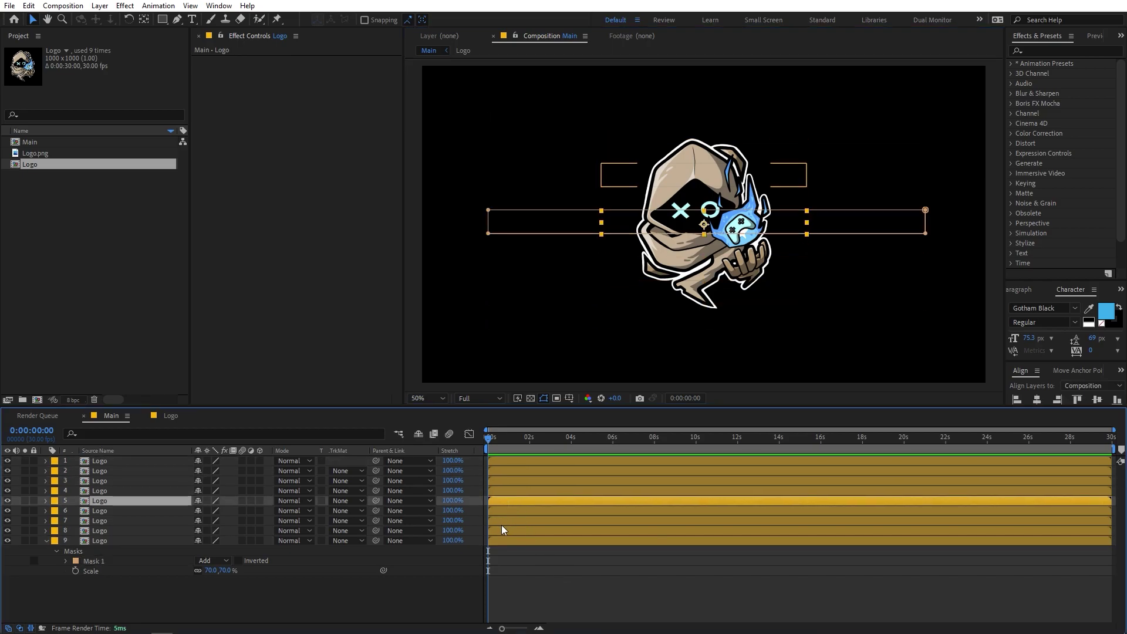
left_click(5, 489)
left_click(7, 481)
left_click(8, 472)
left_click(8, 473)
left_click(8, 485)
left_click(7, 490)
left_click(7, 480)
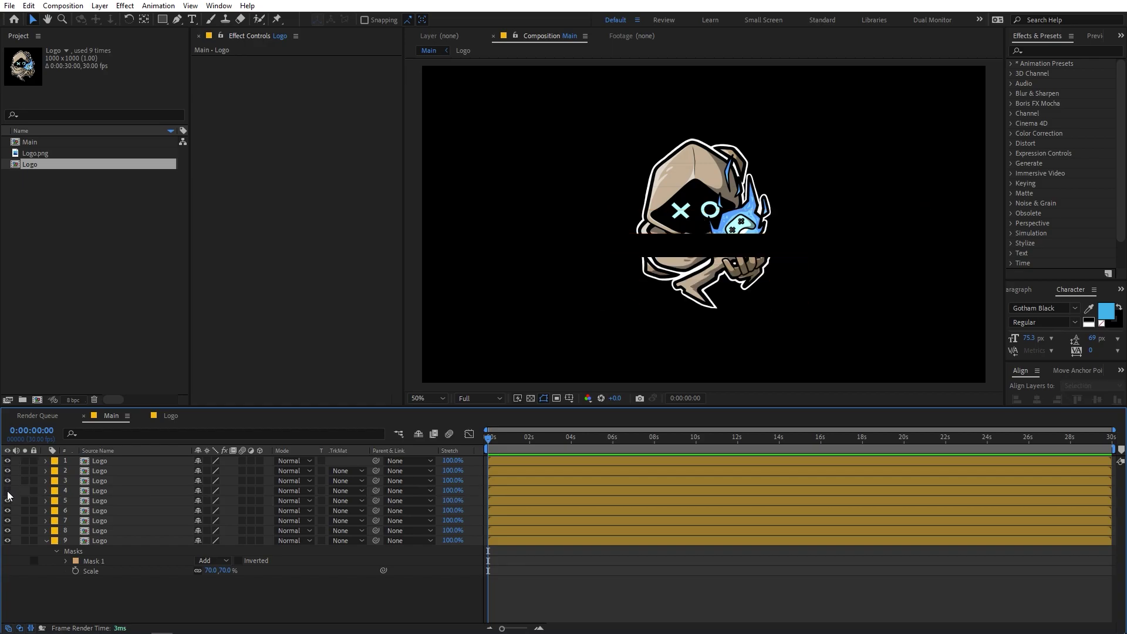
Make all nine Logo layers 3D and collapse the properties of layer 9
left_click(115, 460)
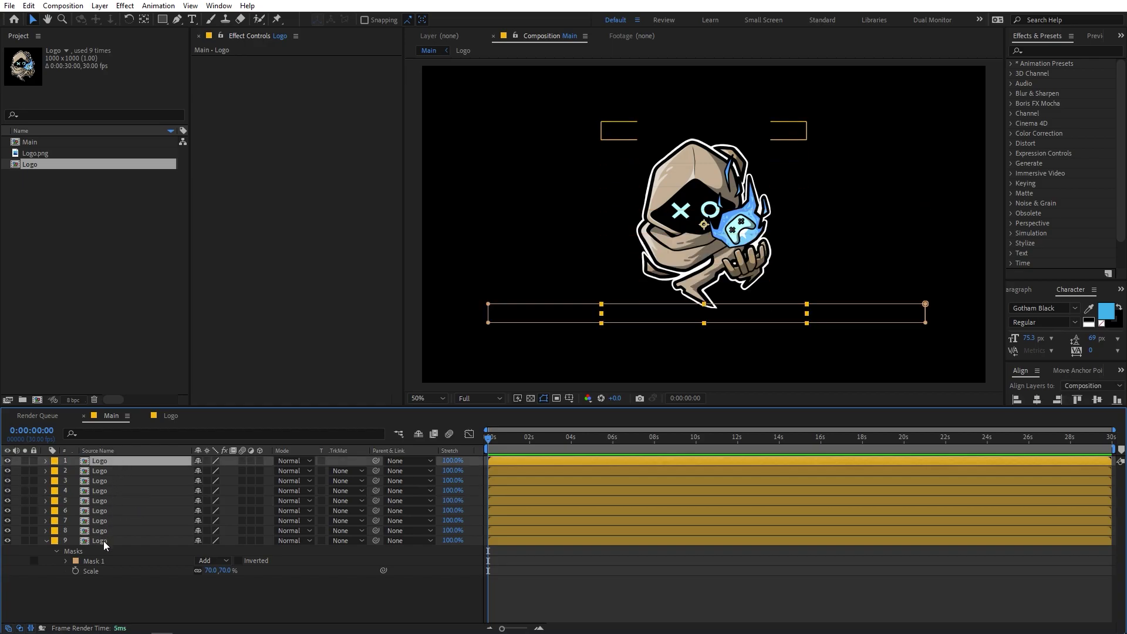
left_click(104, 541, "shift")
left_click(259, 460)
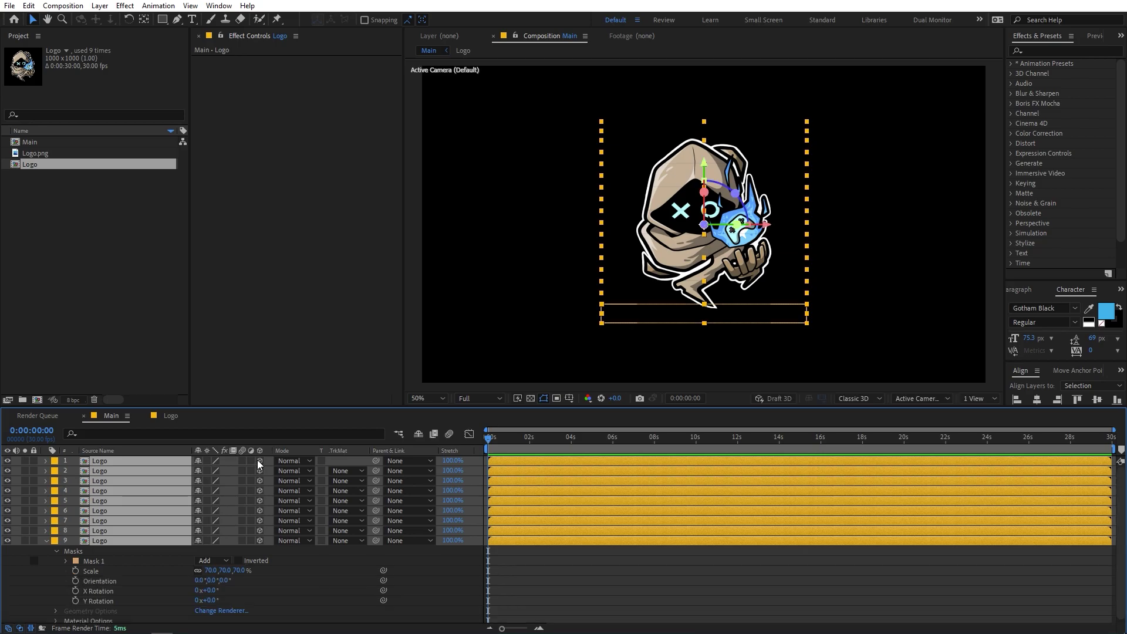
left_click(45, 540)
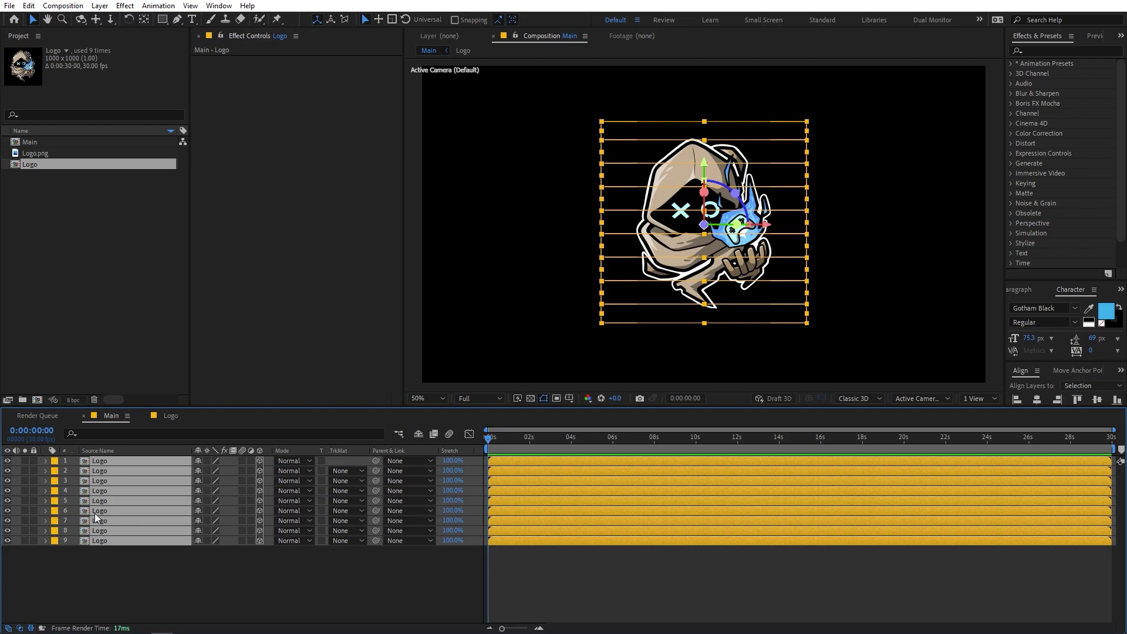
Add a Y Rotation keyframe of 0° at 0:00:01:16 to all nine Logo layers
key("r")
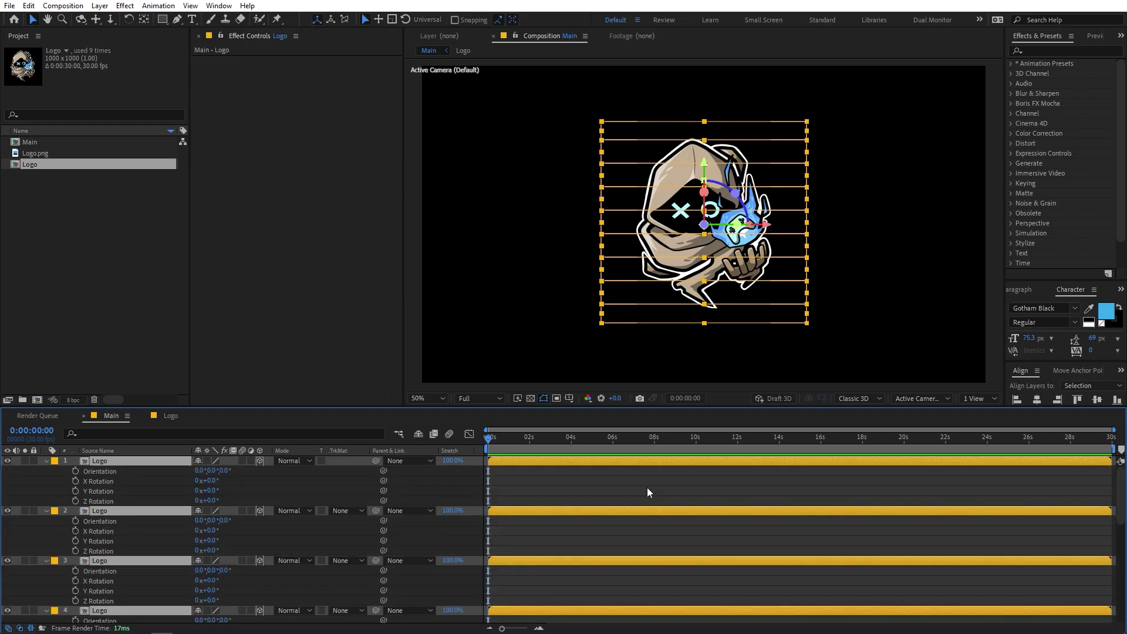
left_click_drag(505, 630, 519, 628)
left_click_drag(539, 446, 580, 442)
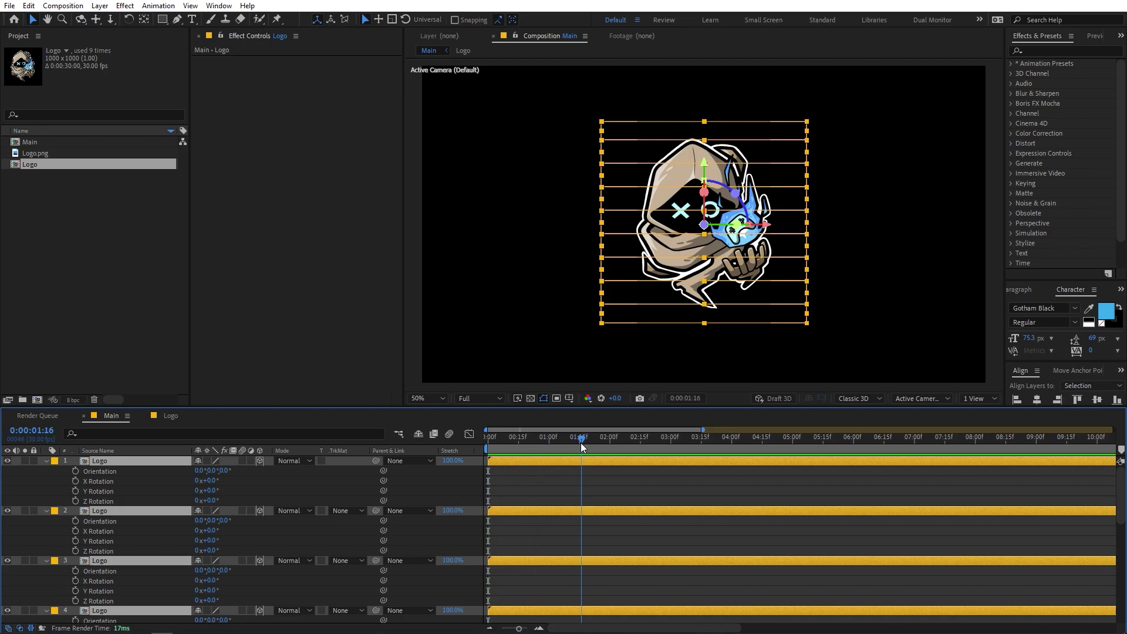
left_click(75, 490)
Set the Y Rotation of all Logo layers to -90° at 0:00:00:00 and preview the spin
left_click_drag(517, 449, 407, 449)
left_click_drag(216, 494, 201, 499)
left_click(212, 490)
type("-")
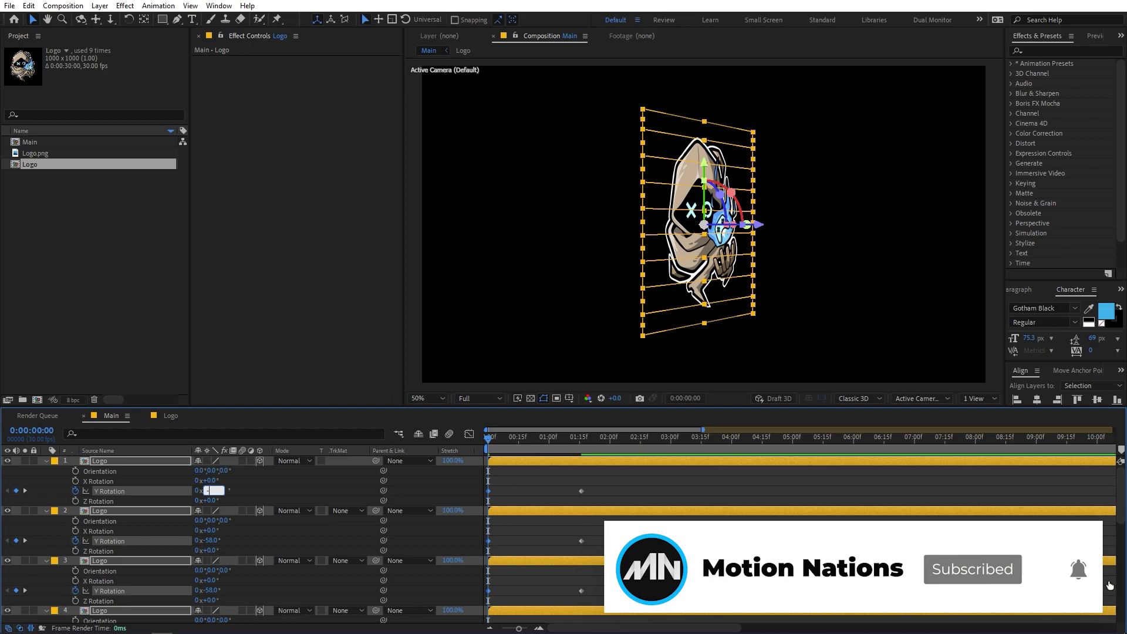
type("90")
key("Return")
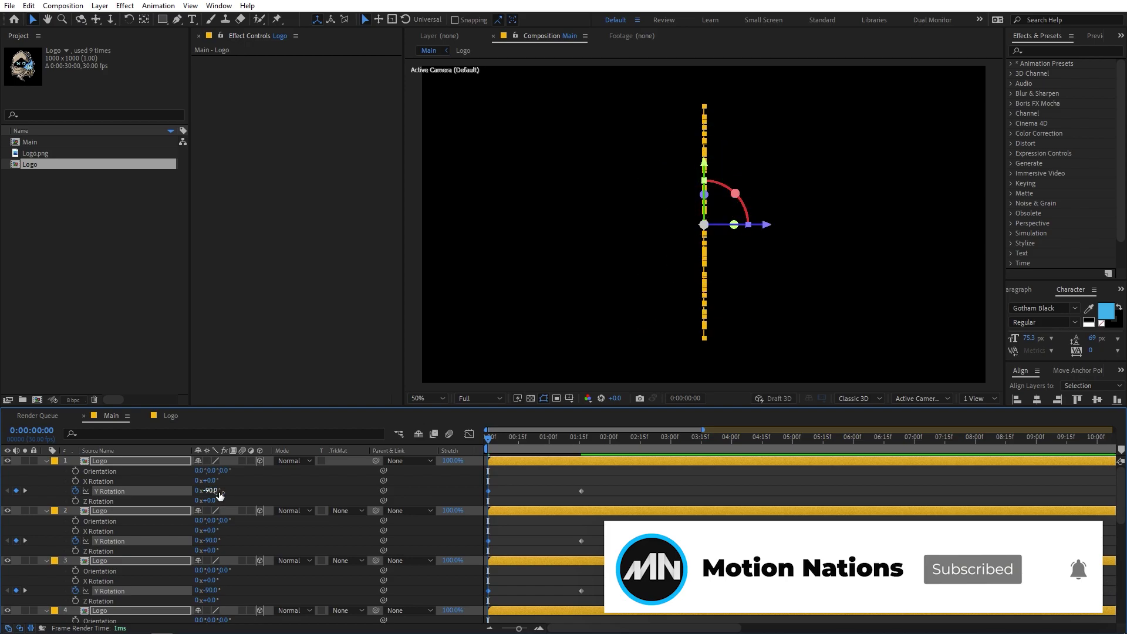
key("space")
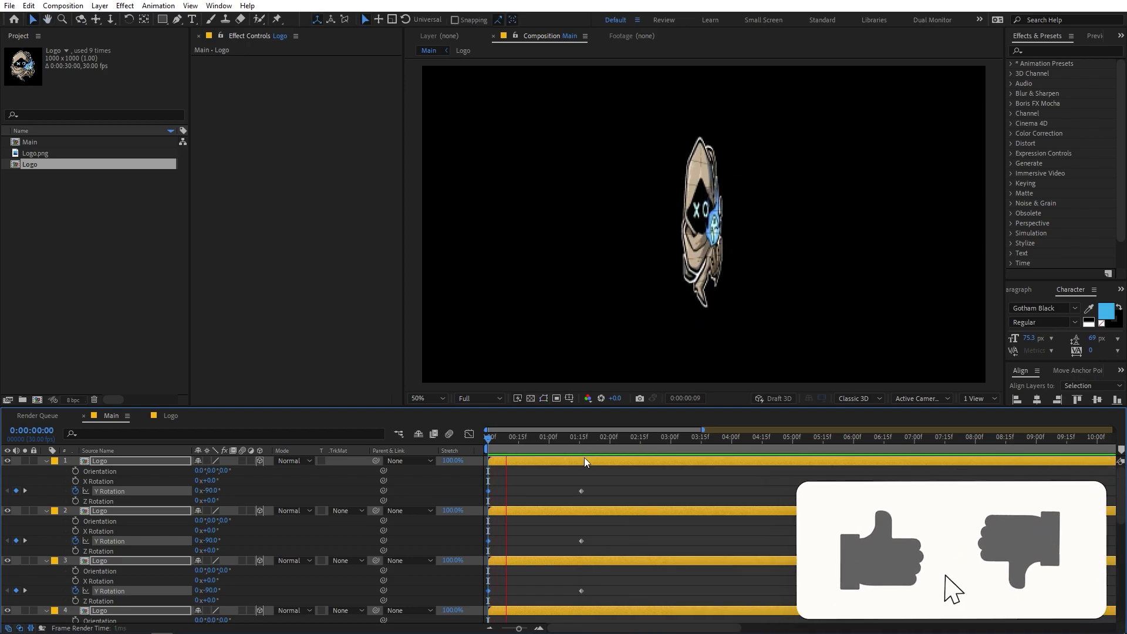
key("space")
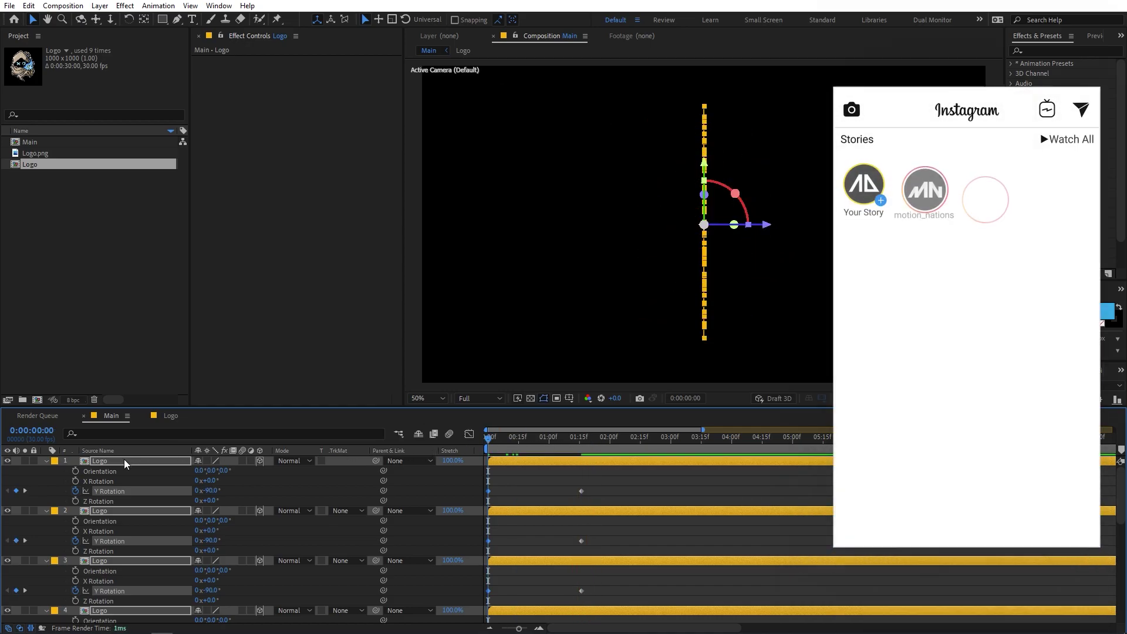
Add a Position keyframe to all nine Logo layers at 0:00:01:14
left_click(125, 461)
key("p")
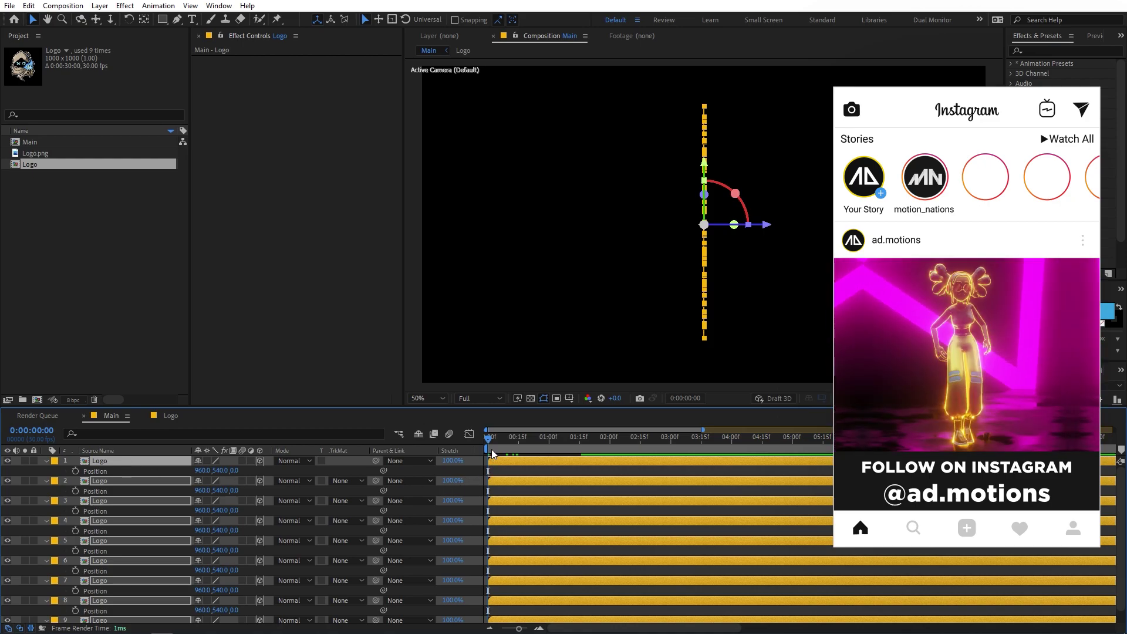
left_click(507, 441)
left_click_drag(541, 441, 576, 447)
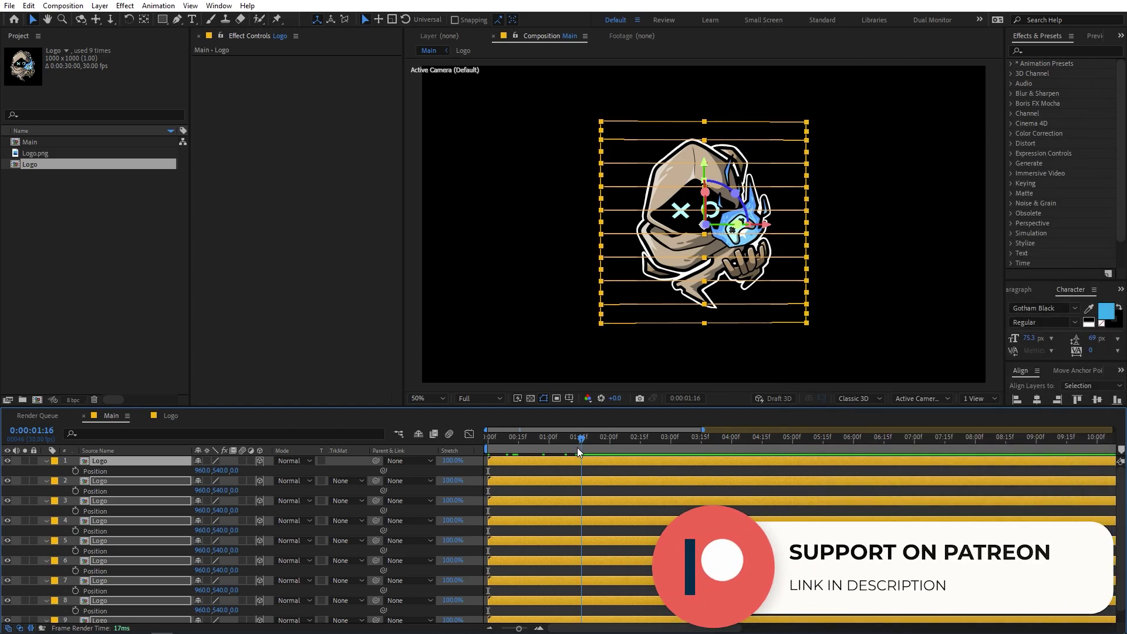
left_click(75, 470)
Raise all Logo layers to Position 960, 420, 0 at 0:00:00:00 and preview the motion
key("Home")
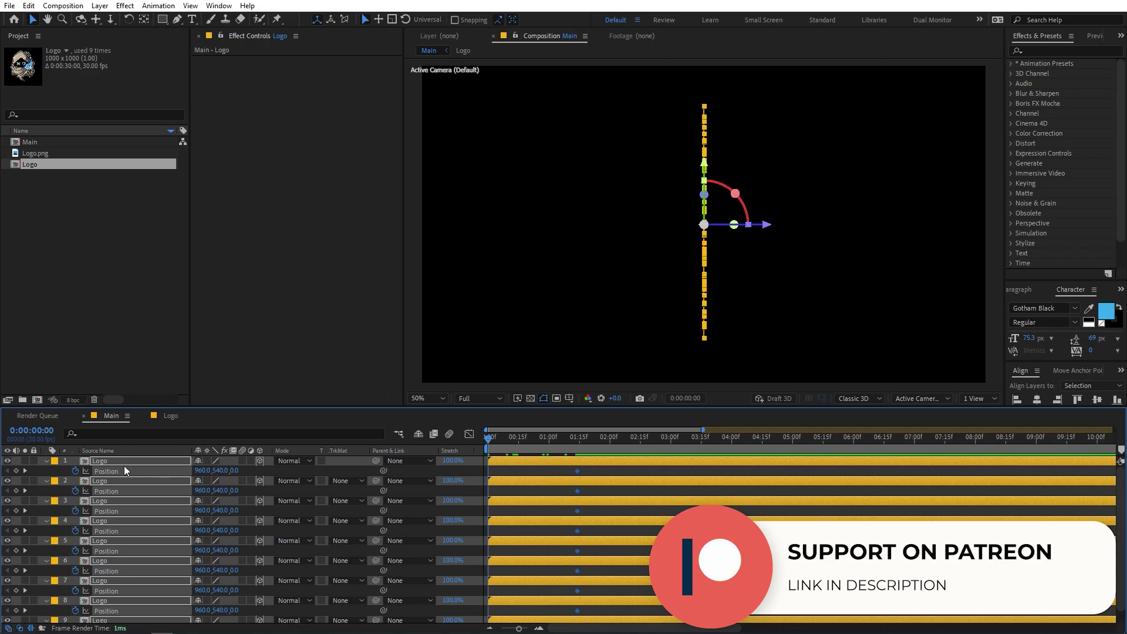
key("shift+Up")
key("shift+Up")
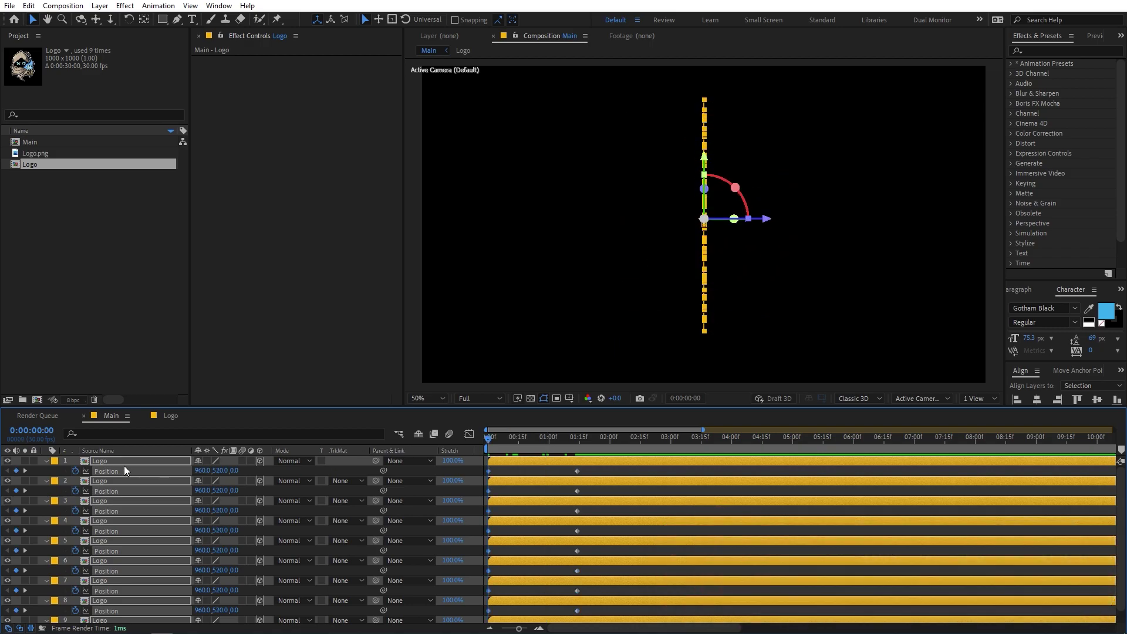
key("shift+Up")
key("shift+Up")
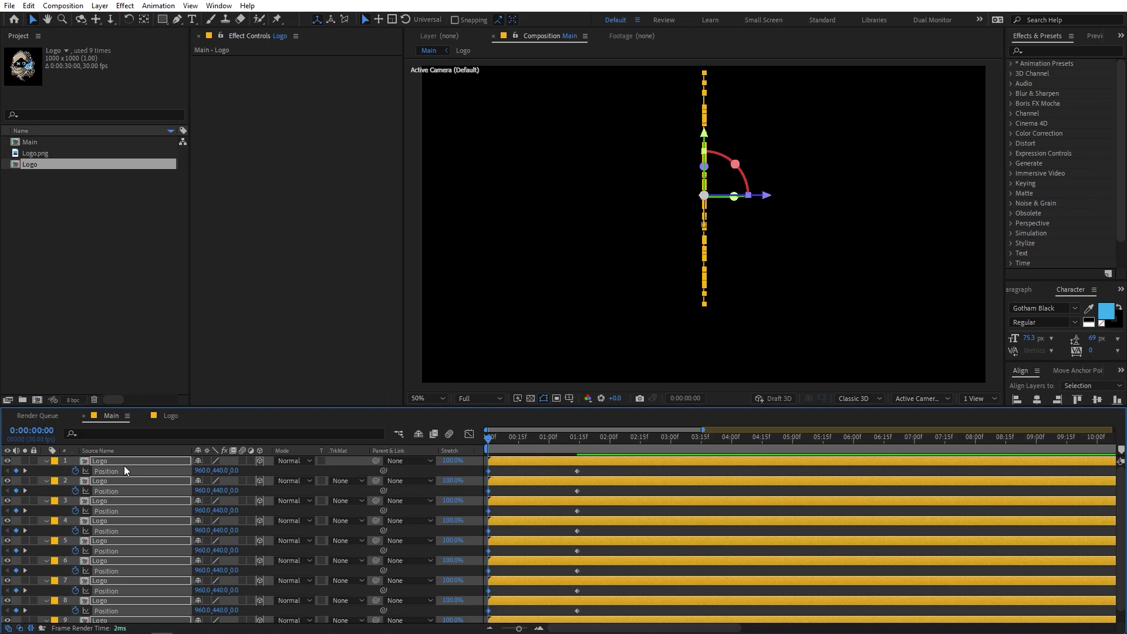
key("space")
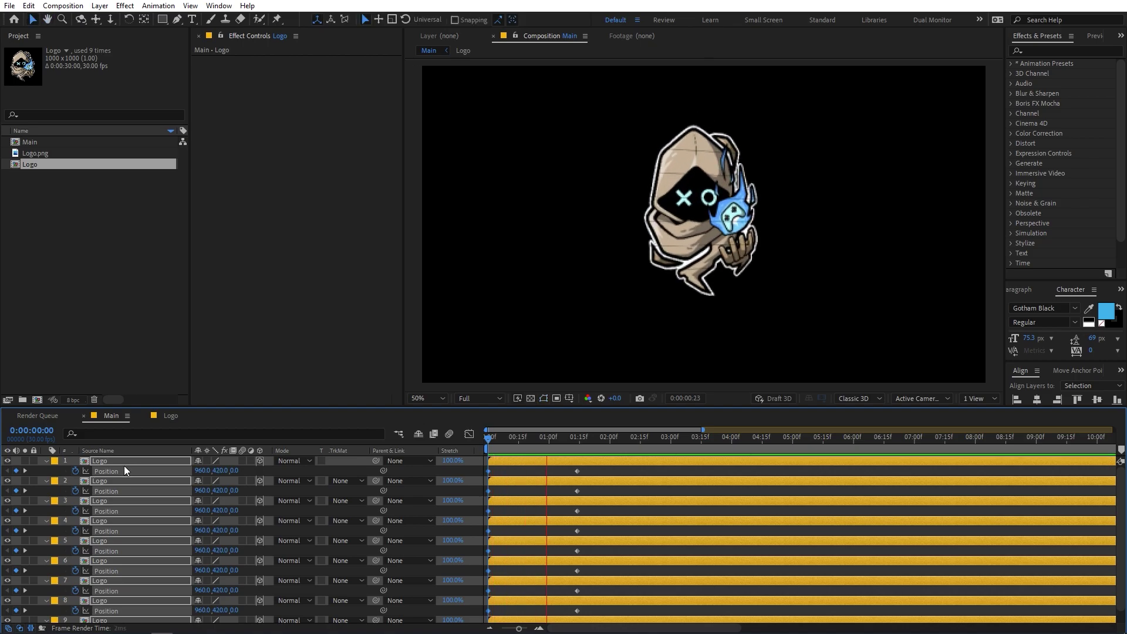
Reveal all Position and Y Rotation keyframes of the nine Logo layers and apply Easy Ease to them
left_click(544, 460)
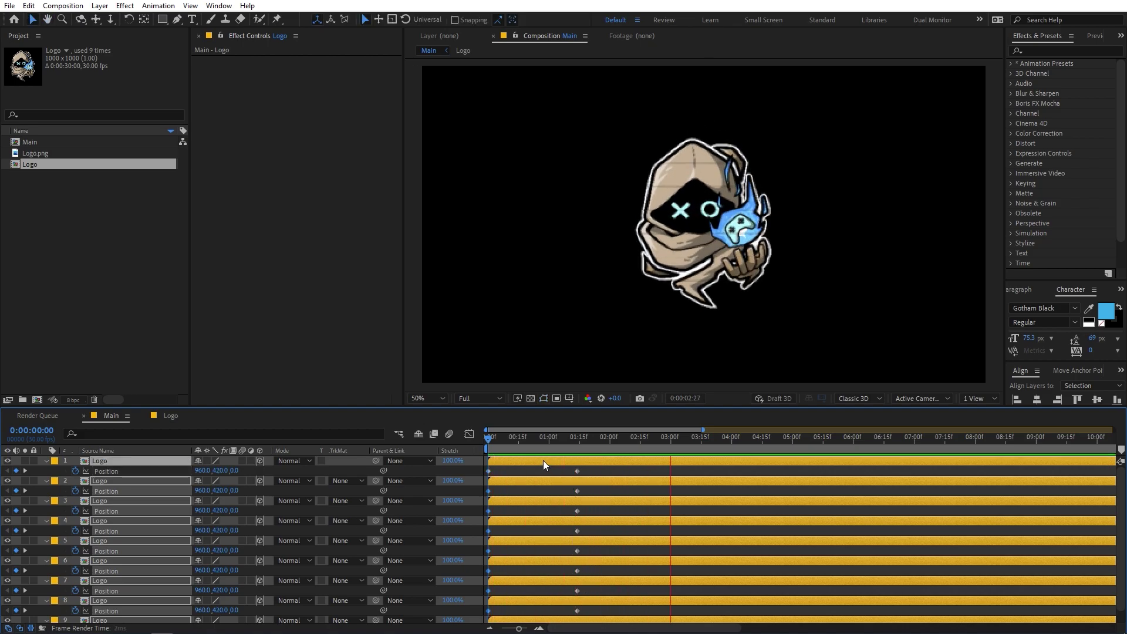
key("u")
key("u")
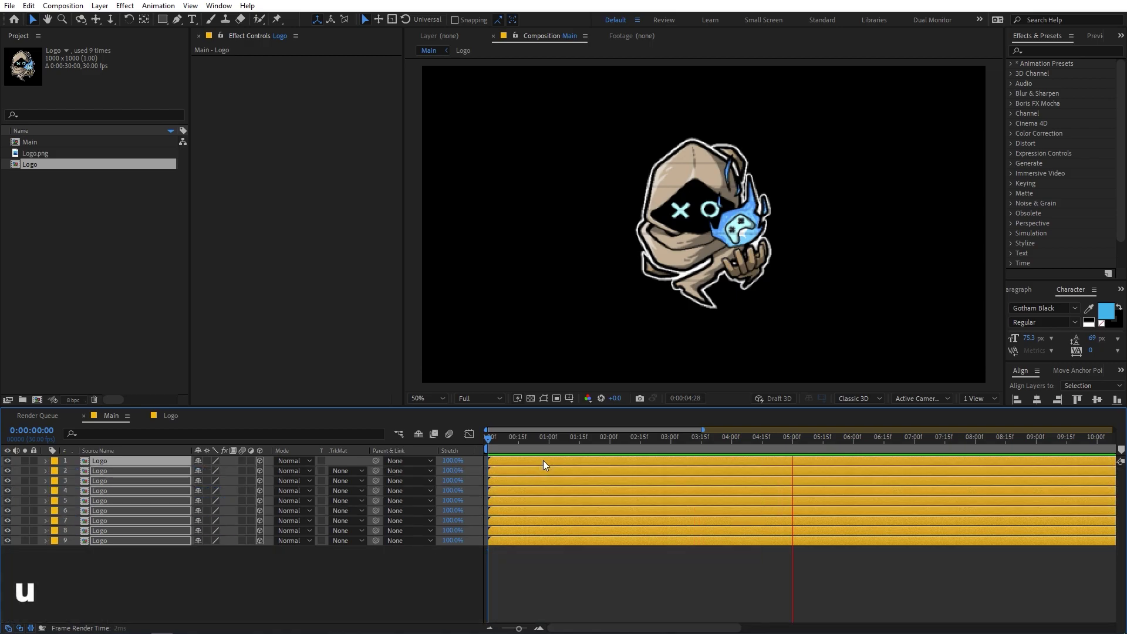
left_click_drag(639, 468, 478, 617)
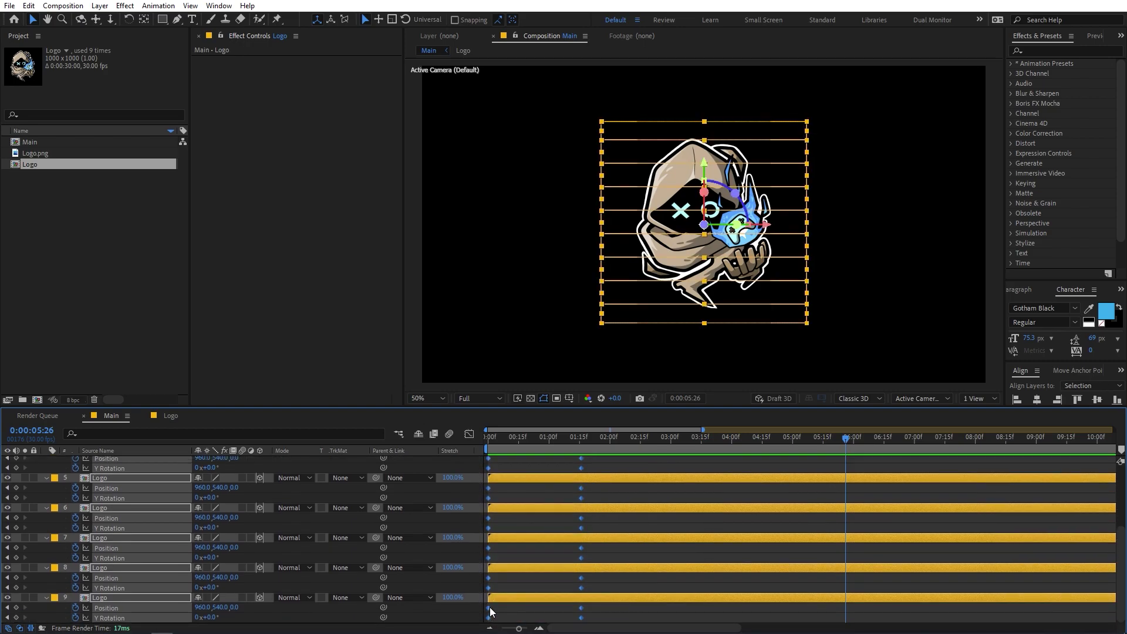
right_click(490, 612)
mouse_move(610, 600)
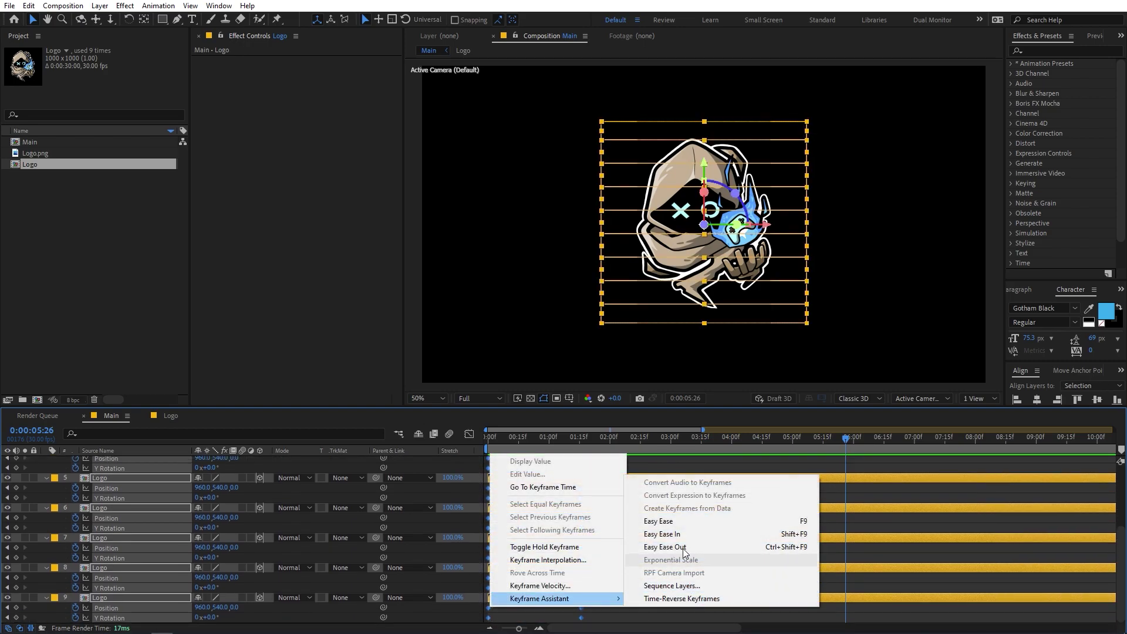
left_click(804, 523)
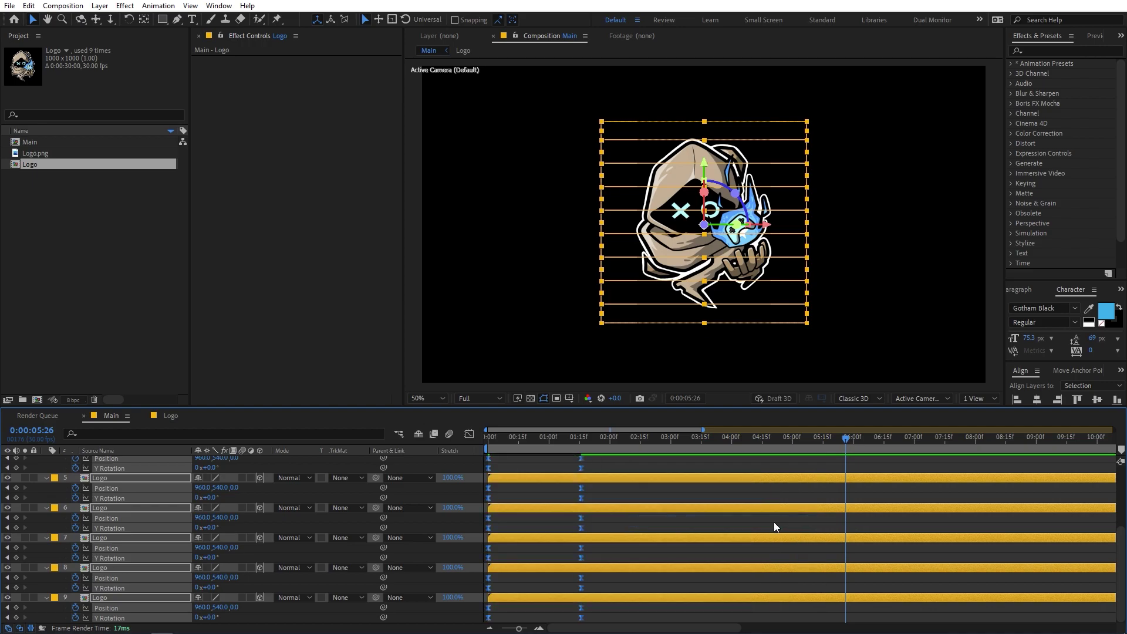
Reshape the speed graph of the Position and Y Rotation keyframes into a sharp early peak with a long slow-down, and preview the animation
left_click(469, 434)
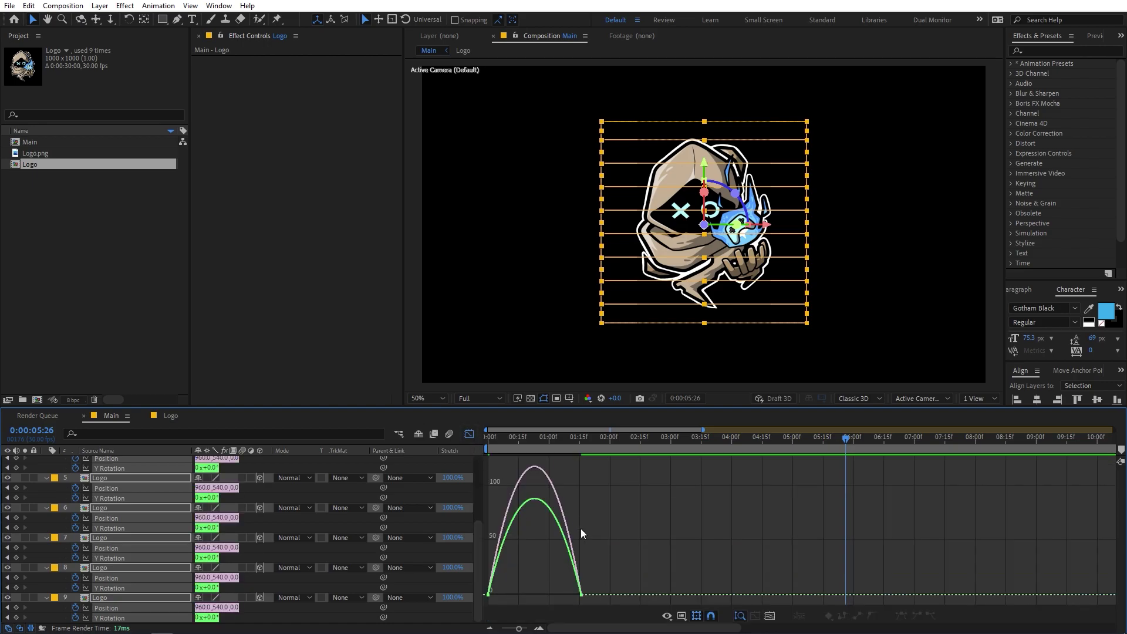
left_click(682, 614)
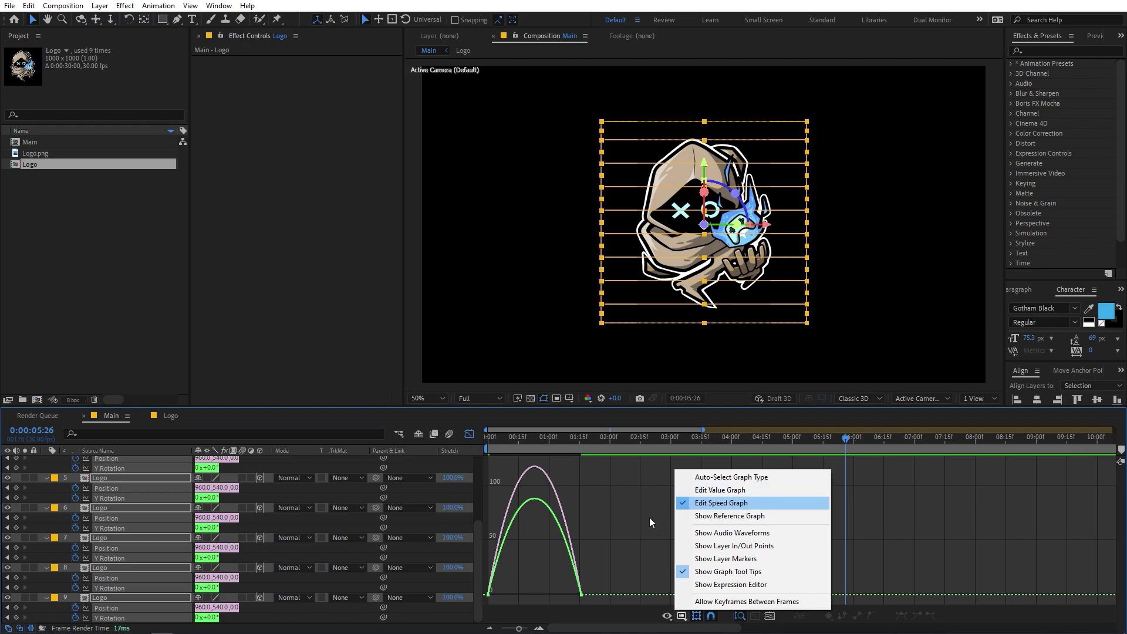
left_click(597, 544)
left_click_drag(491, 558, 652, 602)
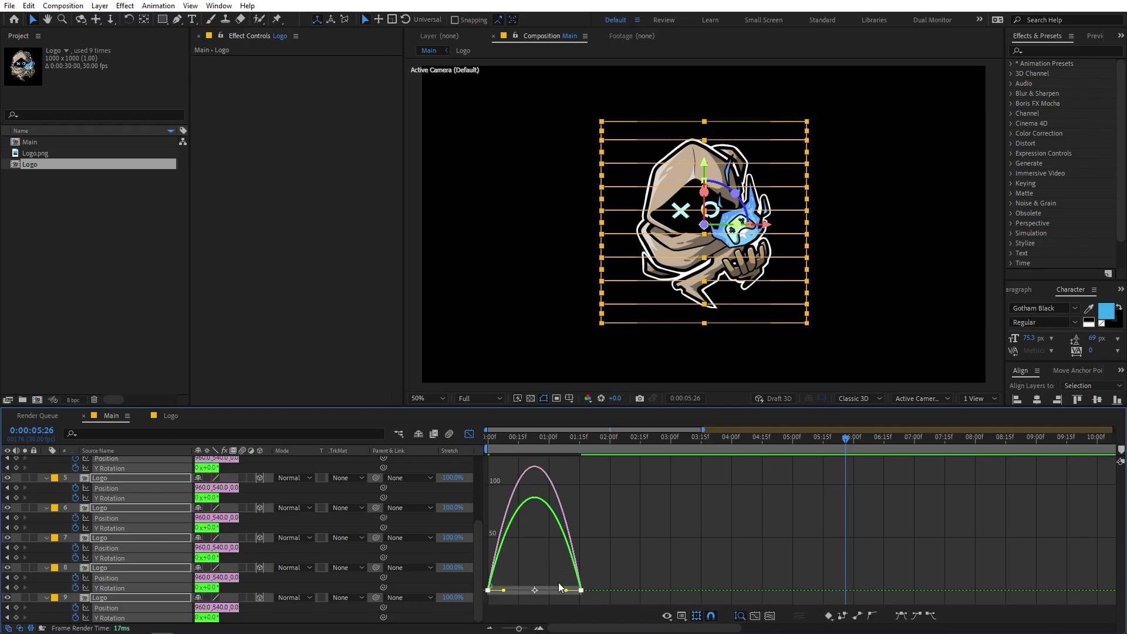
left_click_drag(565, 591, 513, 592)
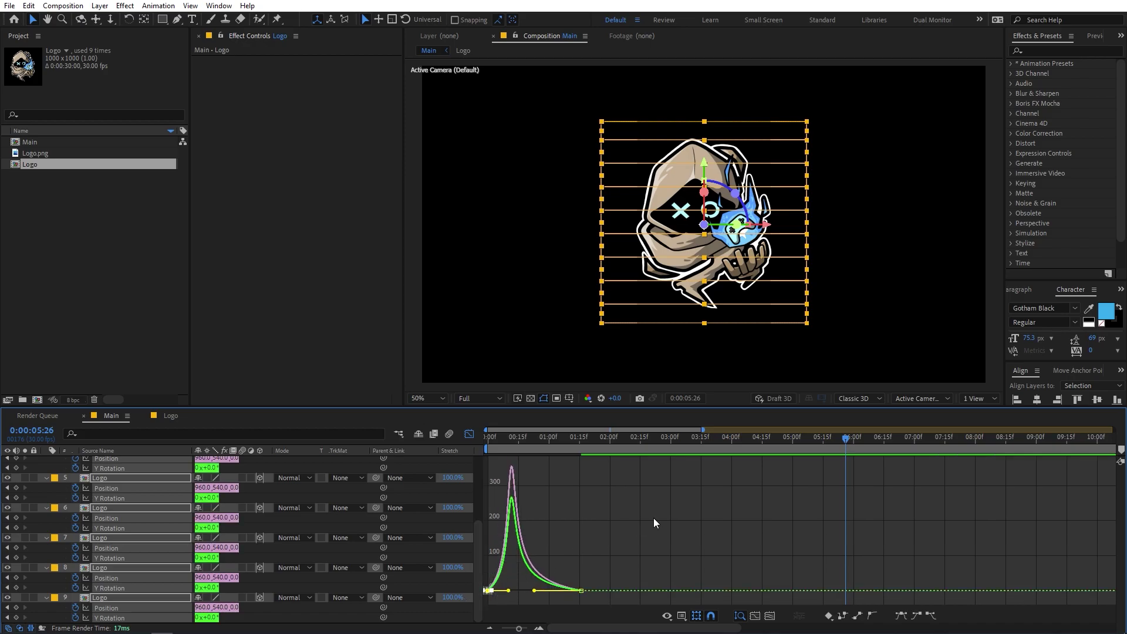
left_click(653, 519)
left_click(557, 449)
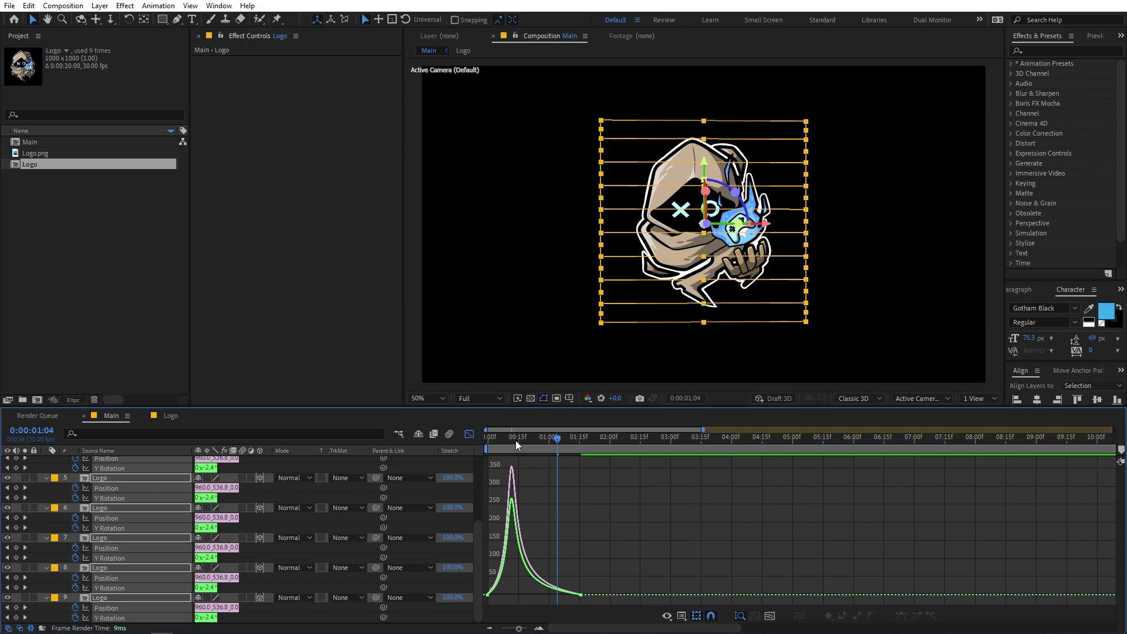
left_click_drag(513, 440, 480, 446)
left_click(469, 435)
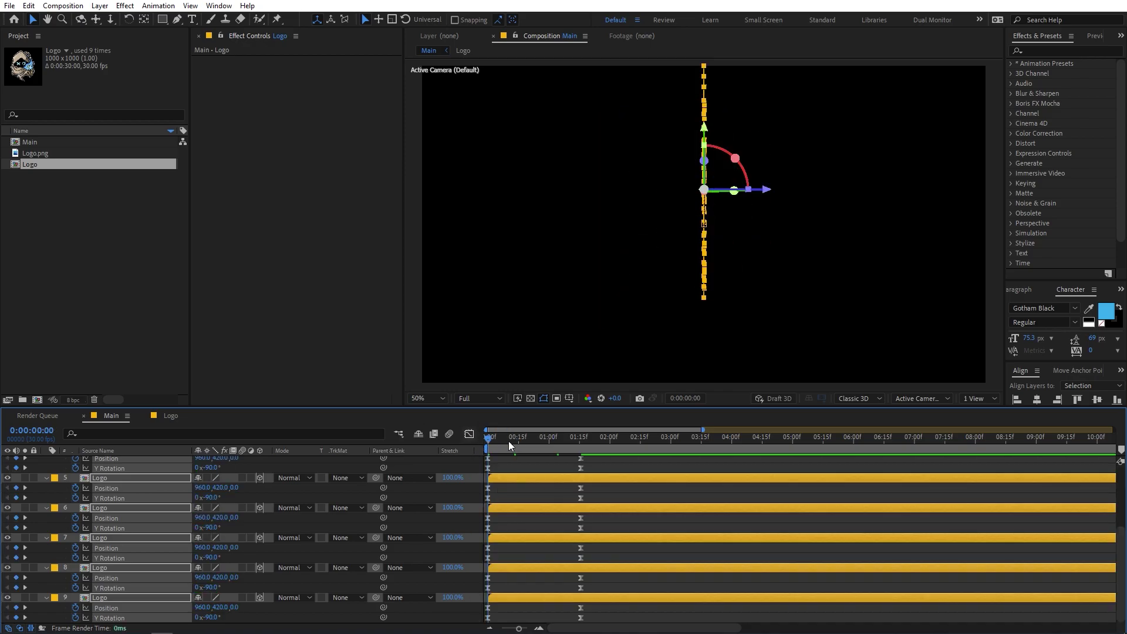
left_click(612, 456)
key("space")
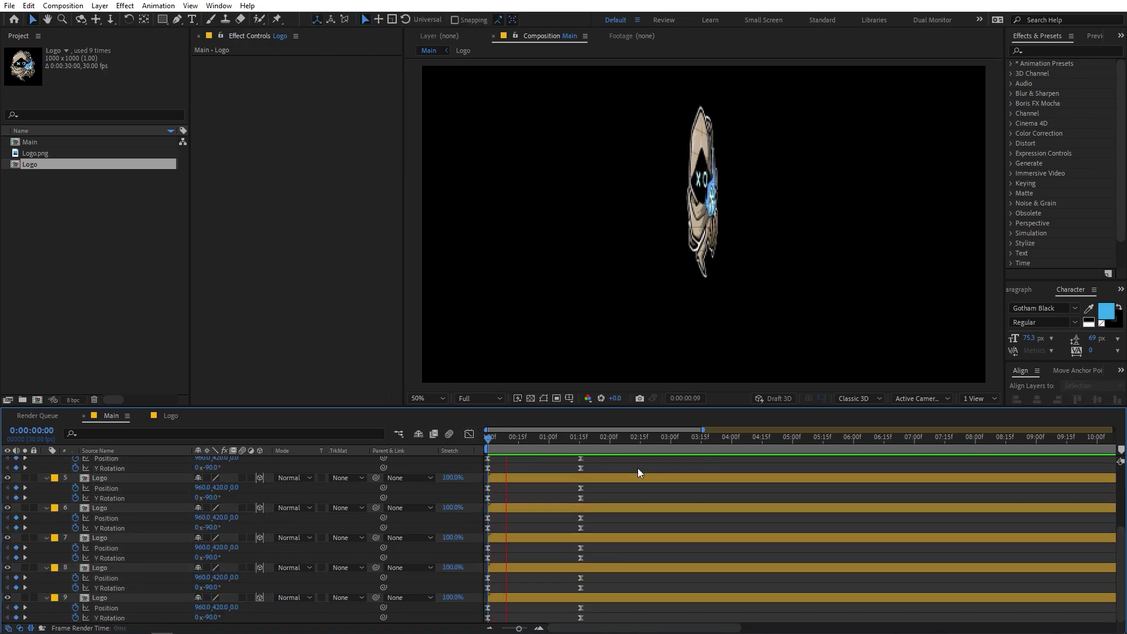
Collapse the keyframed properties of all nine Logo layers and return the playhead to 0:00:00:00
left_click_drag(586, 439, 581, 439)
scroll(556, 470, "up", 3)
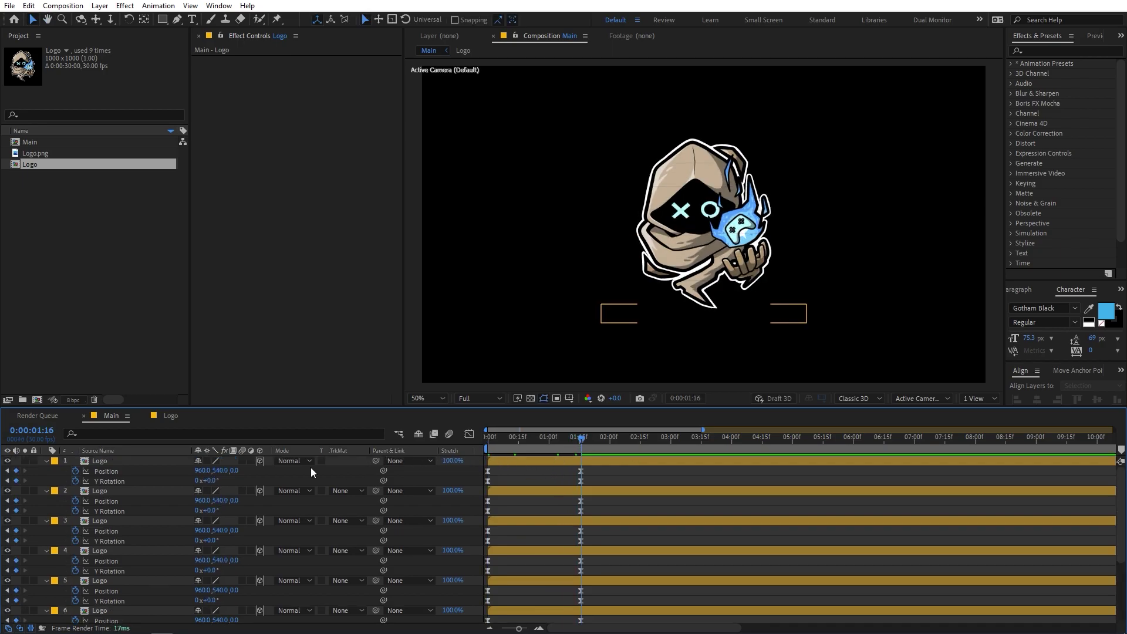
left_click(142, 460)
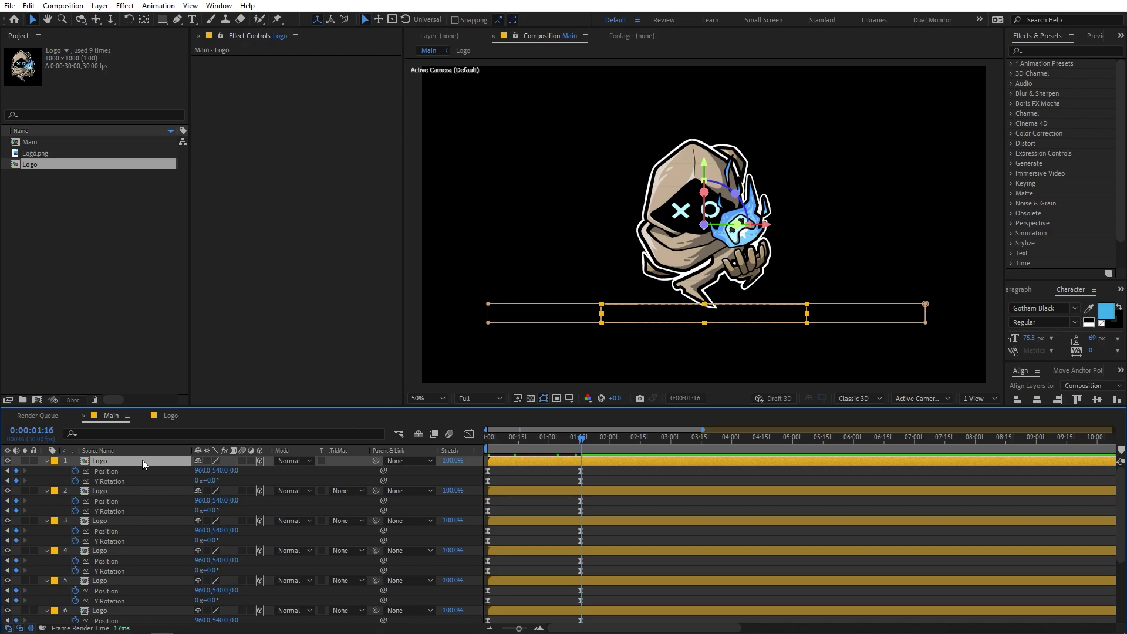
key("ctrl+a")
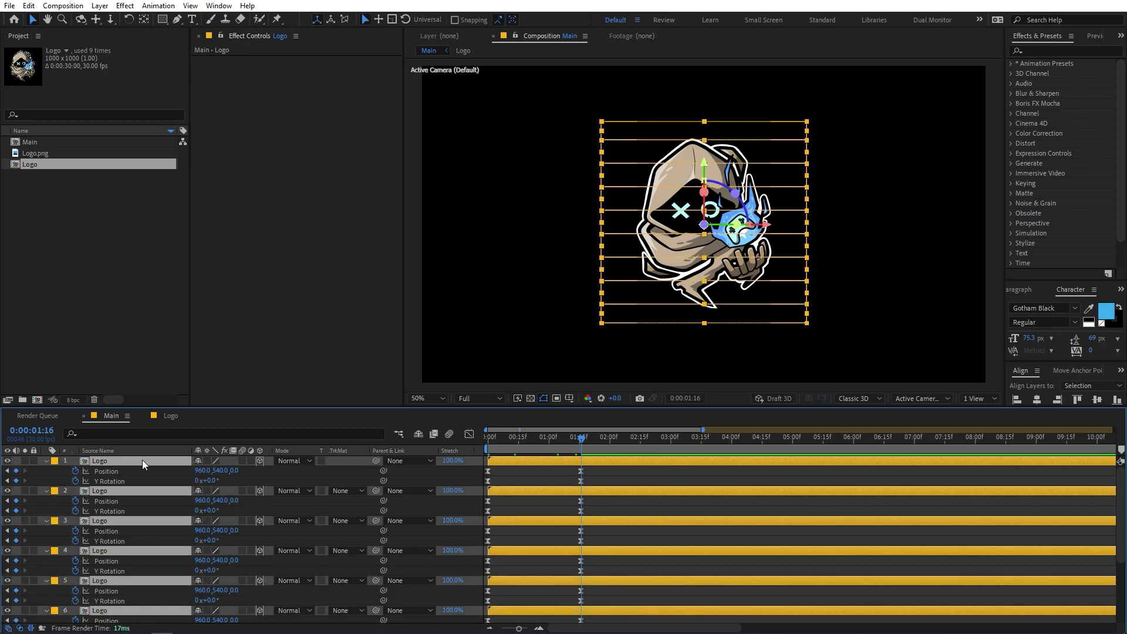
key("u")
left_click(556, 574)
left_click_drag(550, 442, 450, 450)
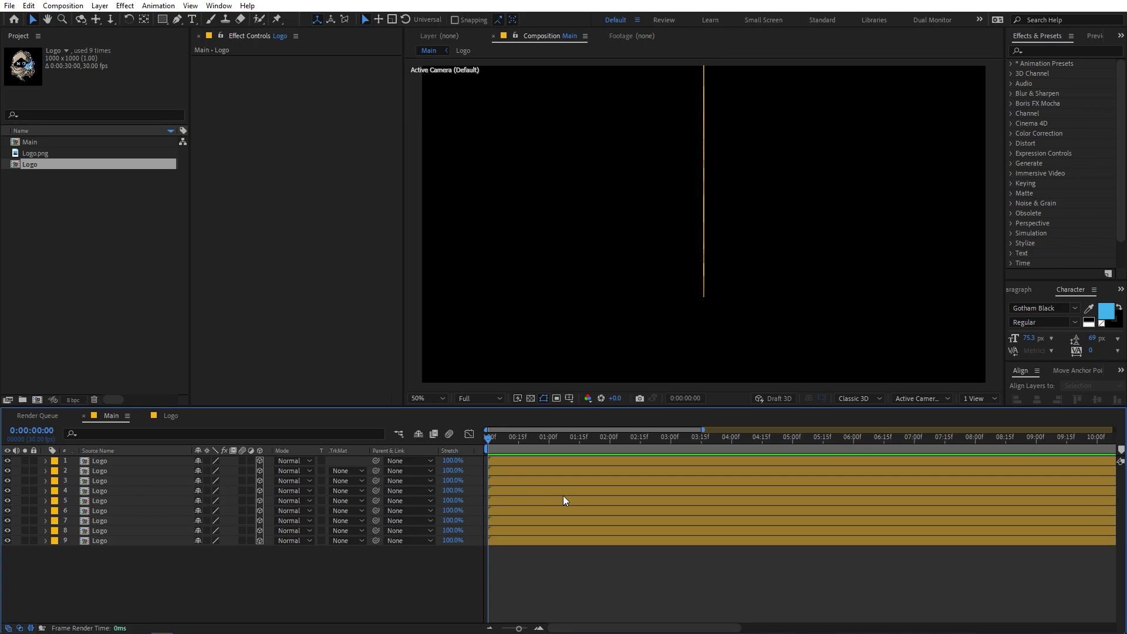
Offset Logo layers 2 to 5 in the timeline so that each starts three frames after the layer above it
left_click(524, 481)
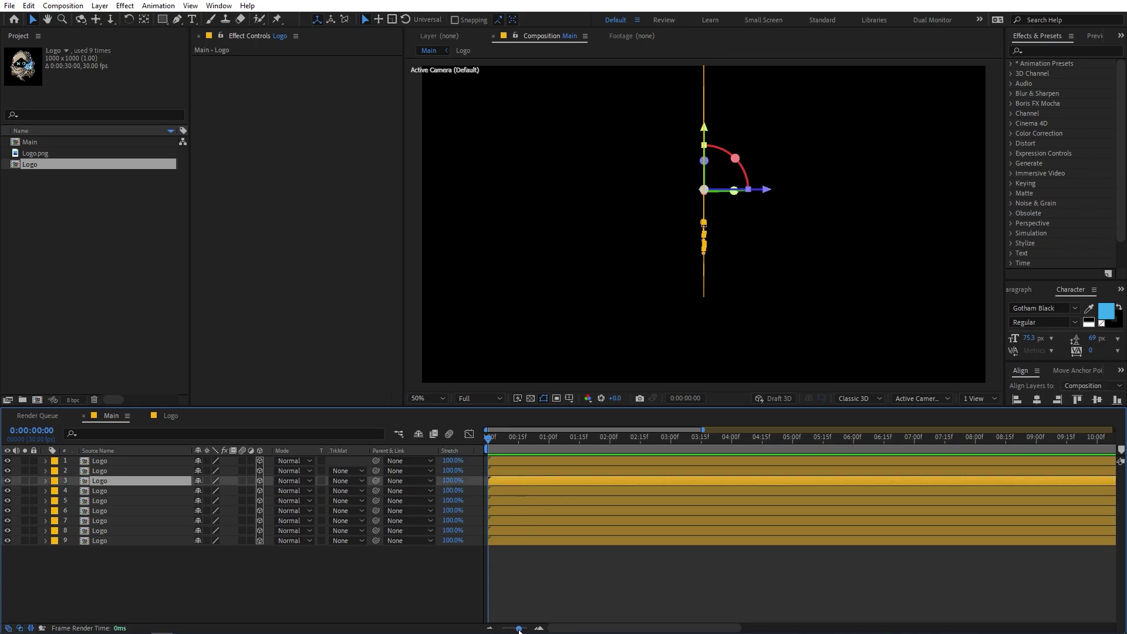
left_click_drag(519, 628, 526, 628)
key("ctrl+Up")
left_click(510, 544, "shift")
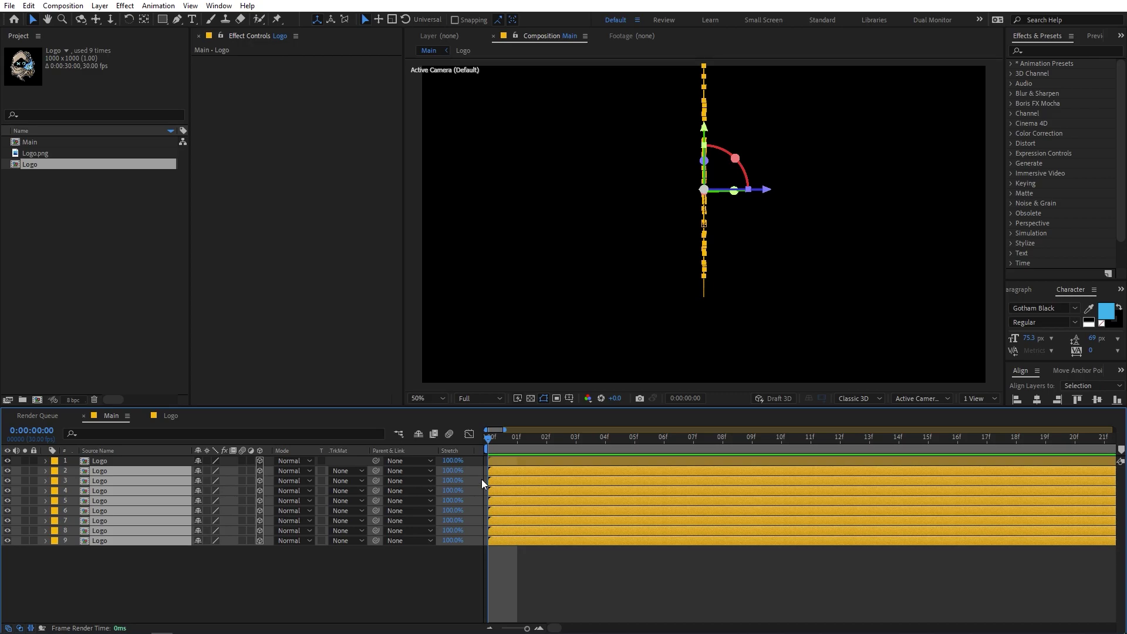
left_click_drag(496, 473, 847, 503)
left_click(587, 473, "ctrl")
left_click(674, 482, "ctrl")
left_click(767, 495, "ctrl")
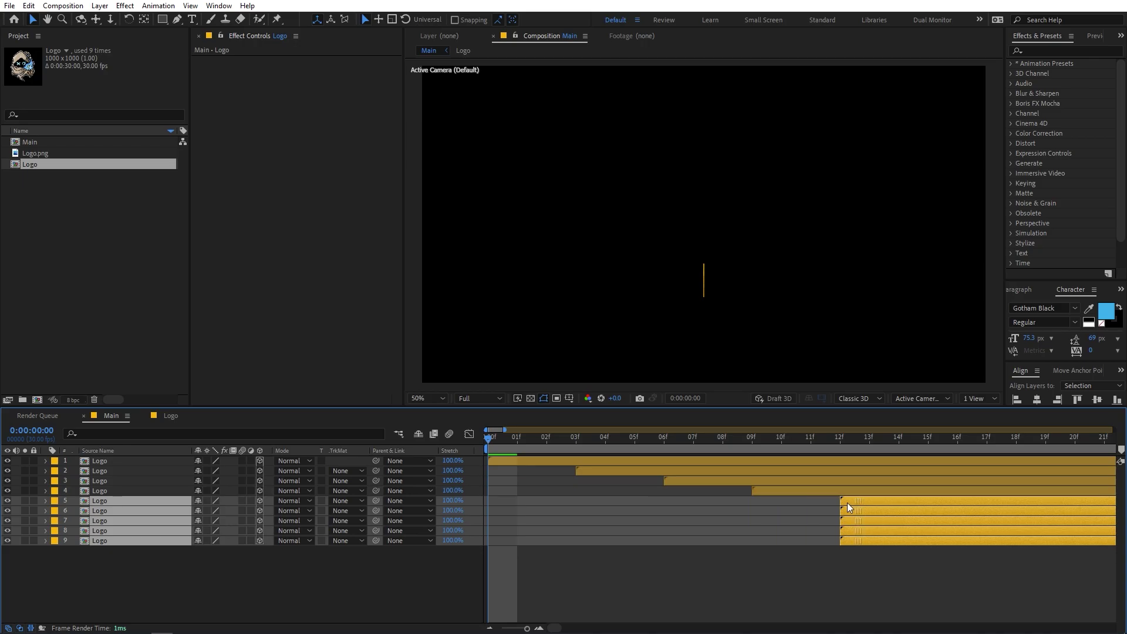
Continue the three-frame stagger through Logo layers 6 to 9 and preview the staggered reveal
left_click(1030, 543, "ctrl")
left_click(604, 532, "ctrl")
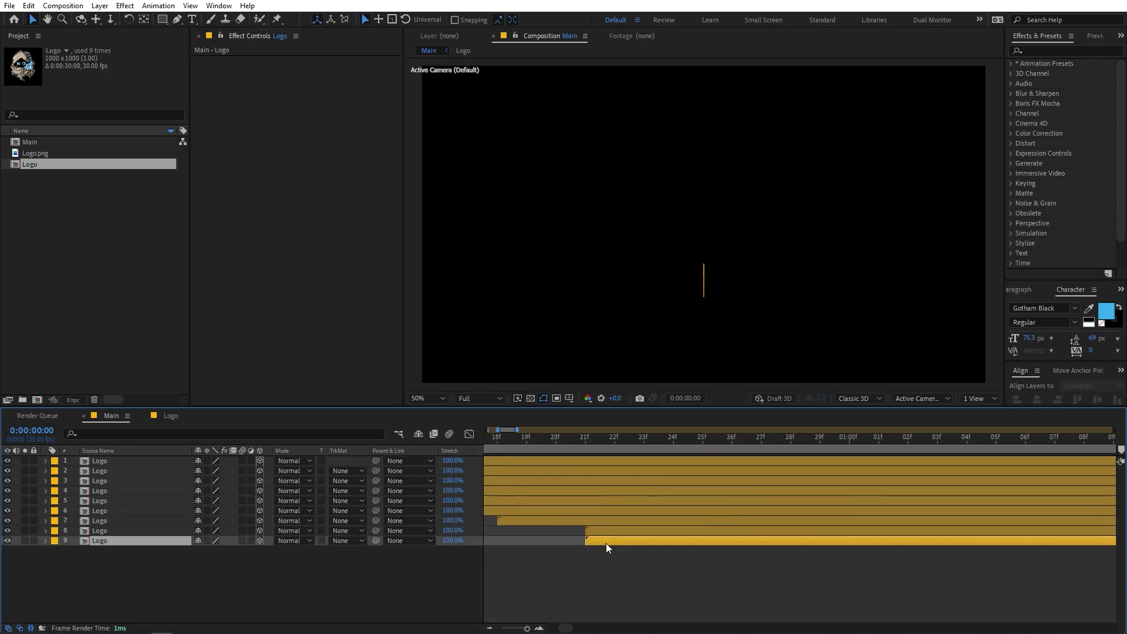
left_click_drag(605, 541, 693, 541)
left_click_drag(527, 628, 486, 630)
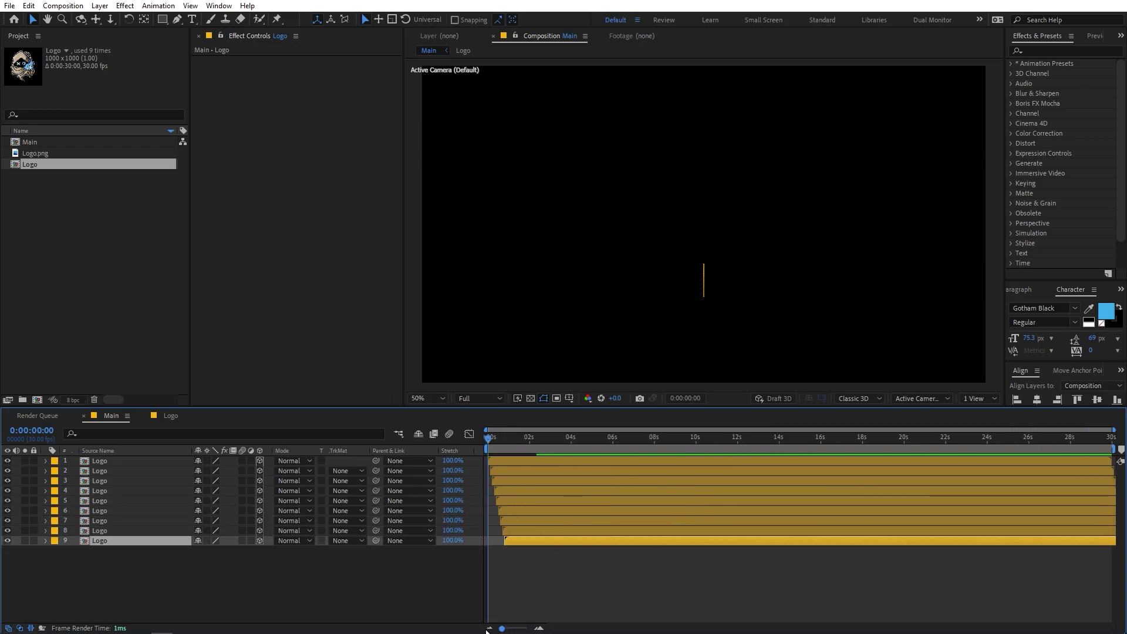
key("space")
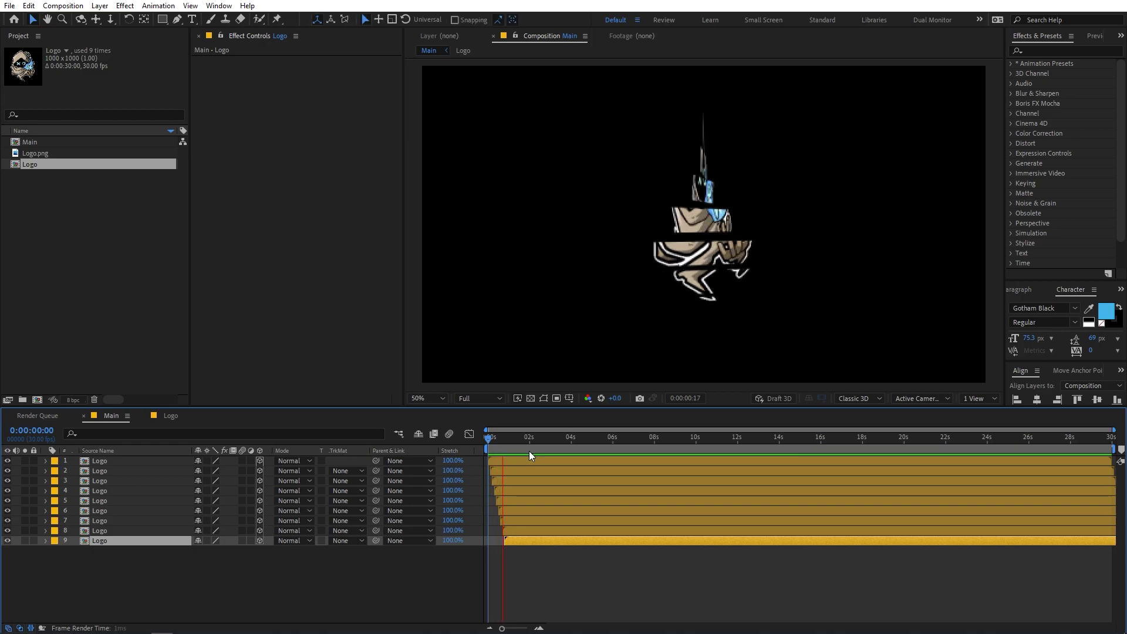
key("space")
key("space")
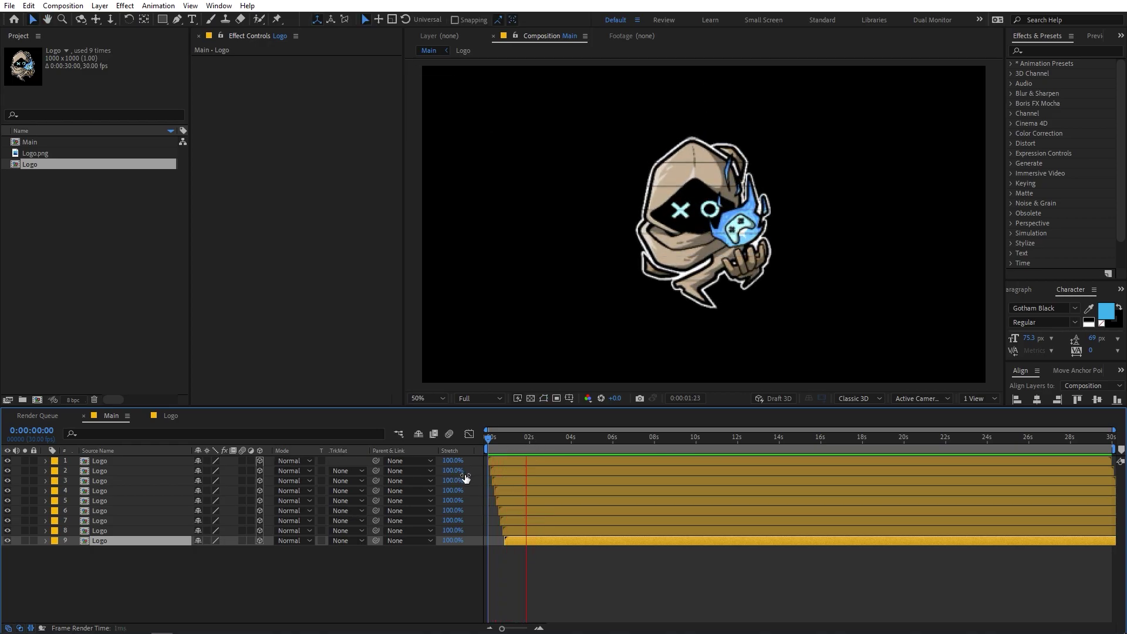
key("space")
left_click(547, 568)
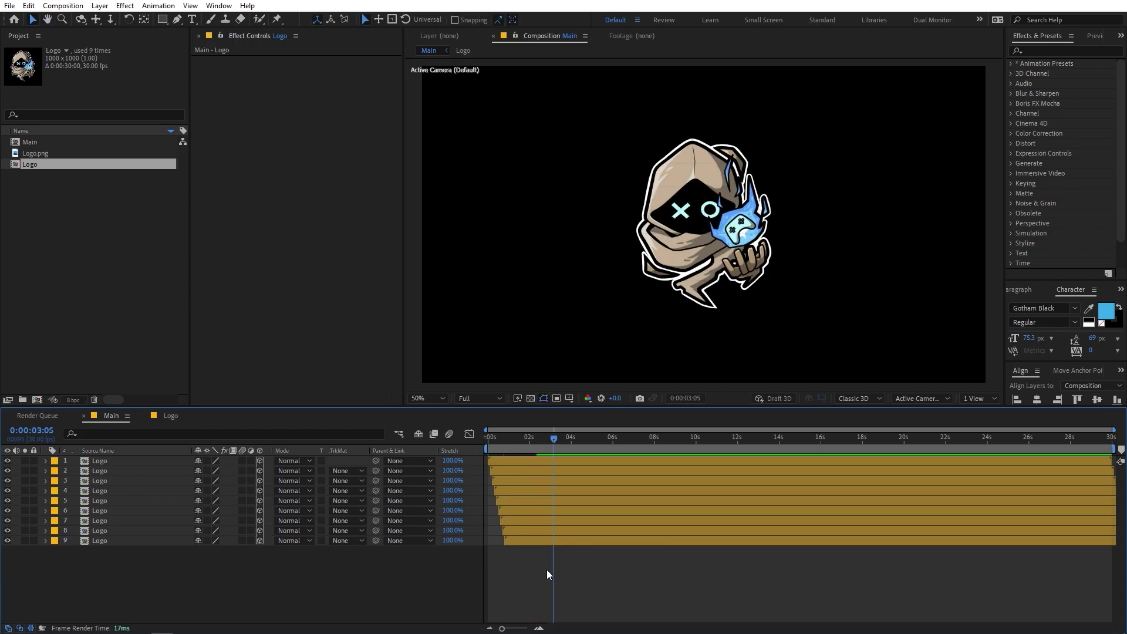
Pre-compose all nine Logo layers into a new composition named Animation
left_click_drag(142, 563, 90, 462)
right_click(98, 460)
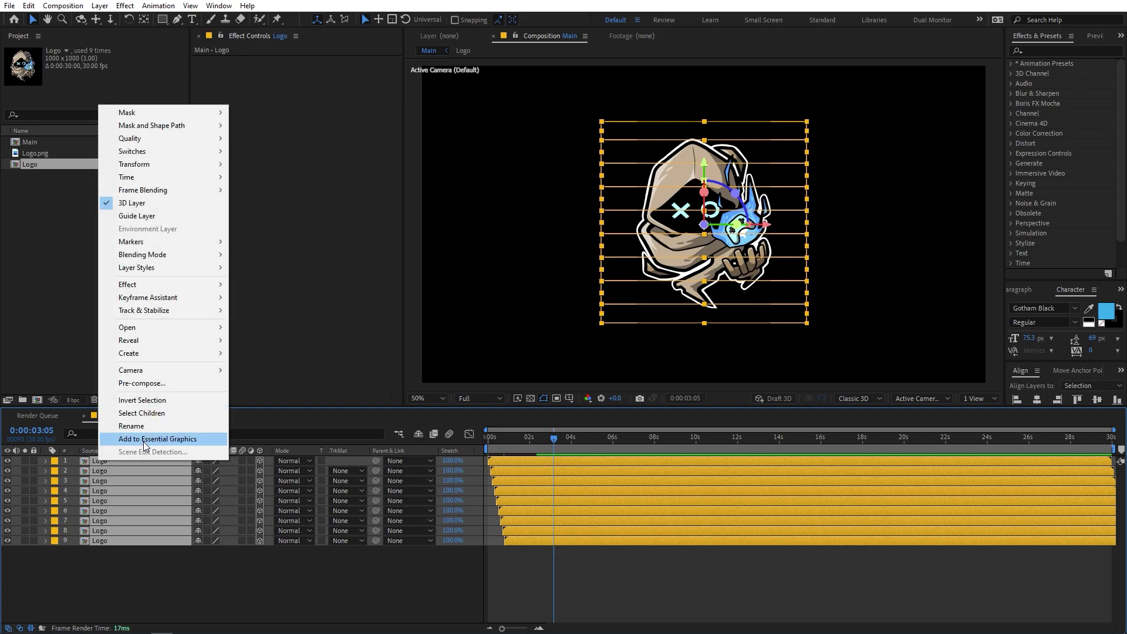
left_click(154, 383)
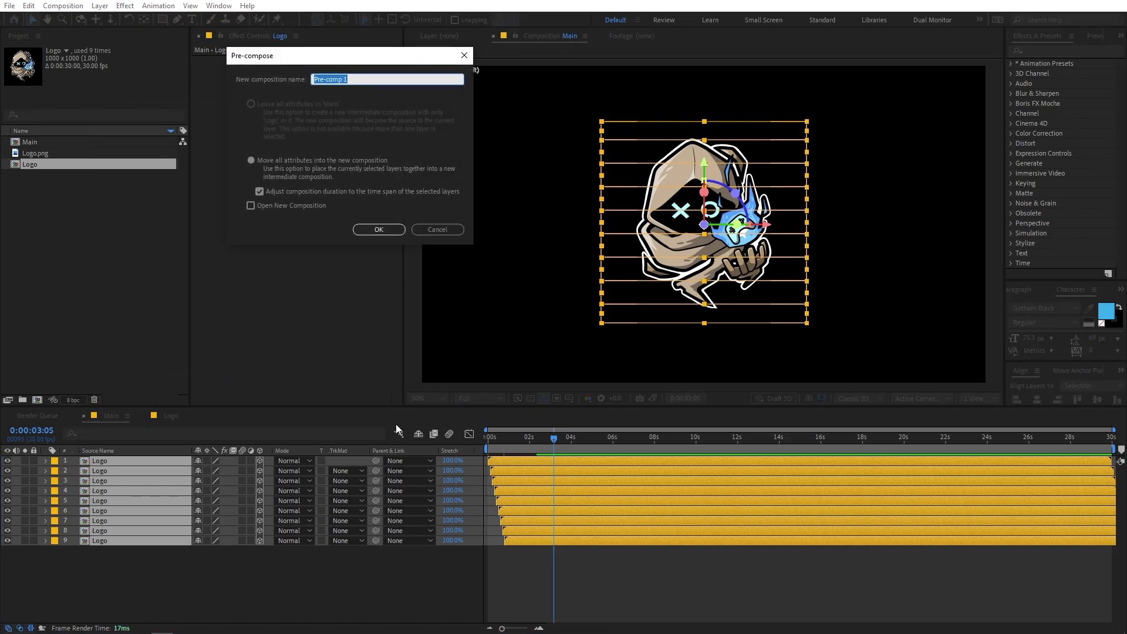
type("Animation")
left_click(382, 230)
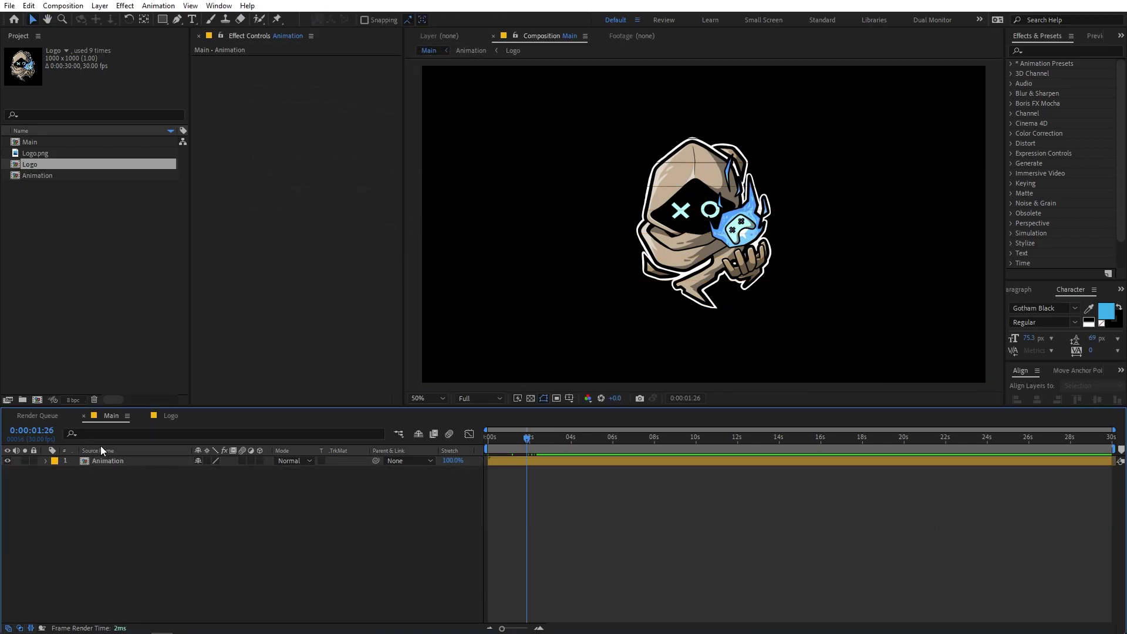
Duplicate the Animation layer twice and make all three Animation layers 3D
left_click(101, 461)
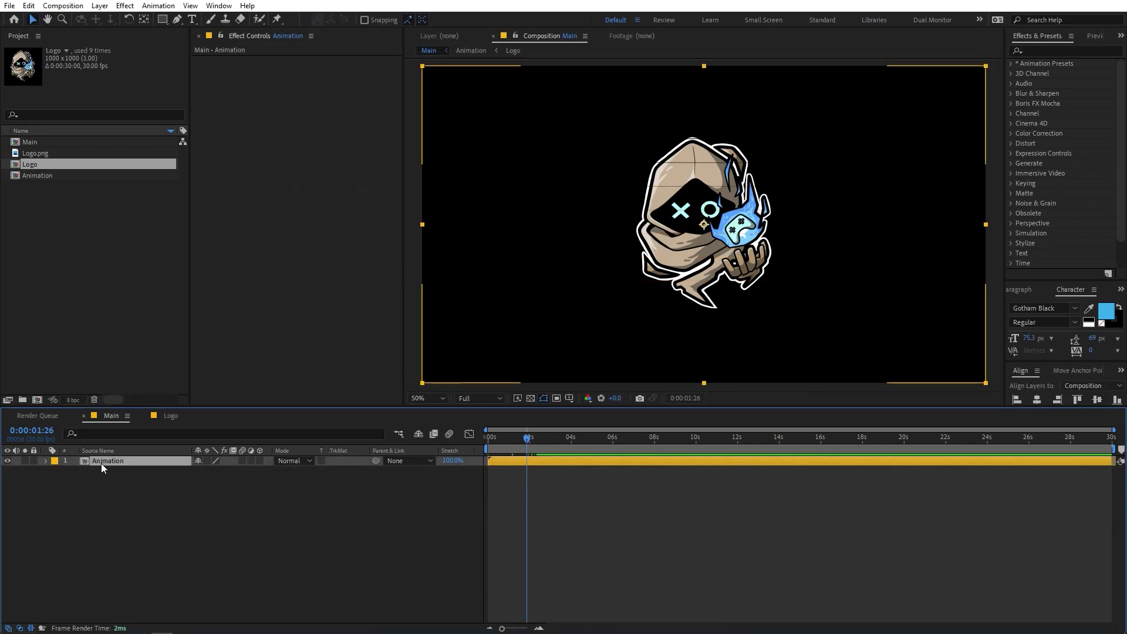
key("ctrl+d")
key("ctrl+d")
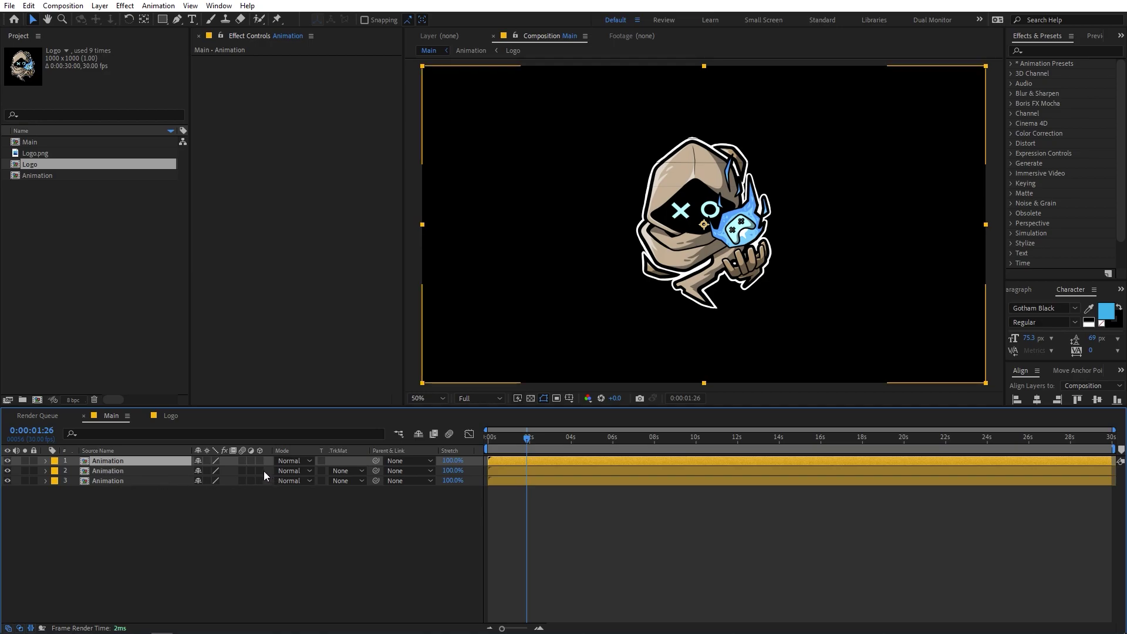
left_click_drag(259, 461, 258, 487)
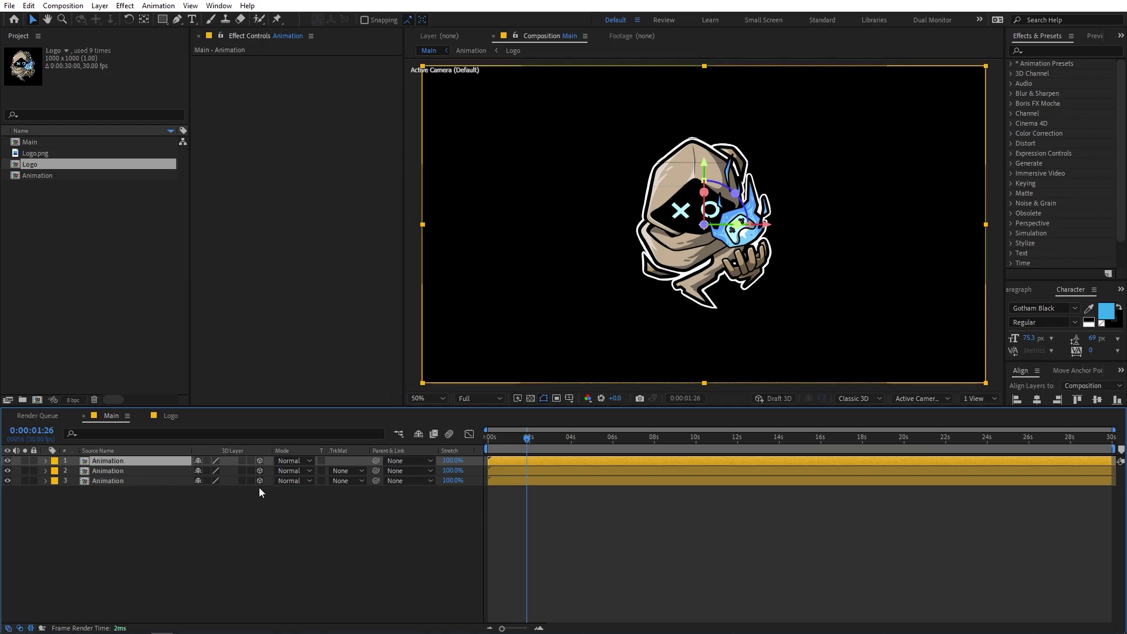
left_click(282, 531)
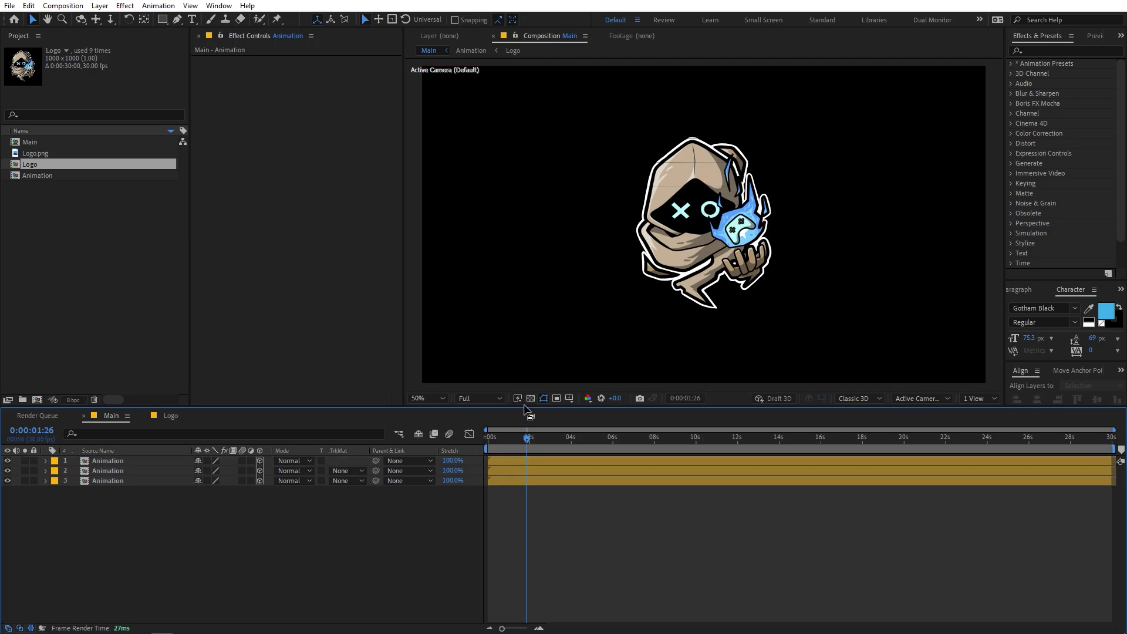
Find the Fill effect and apply it to Animation layers 2 and 3
left_click(1063, 55)
type("fill")
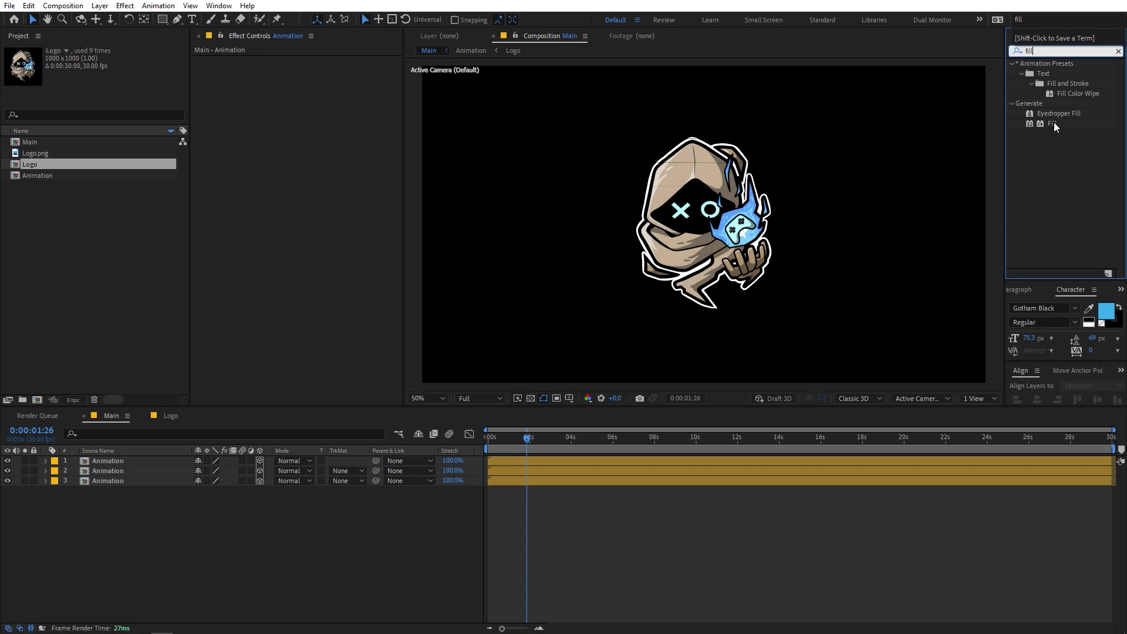
left_click_drag(1052, 123, 124, 470)
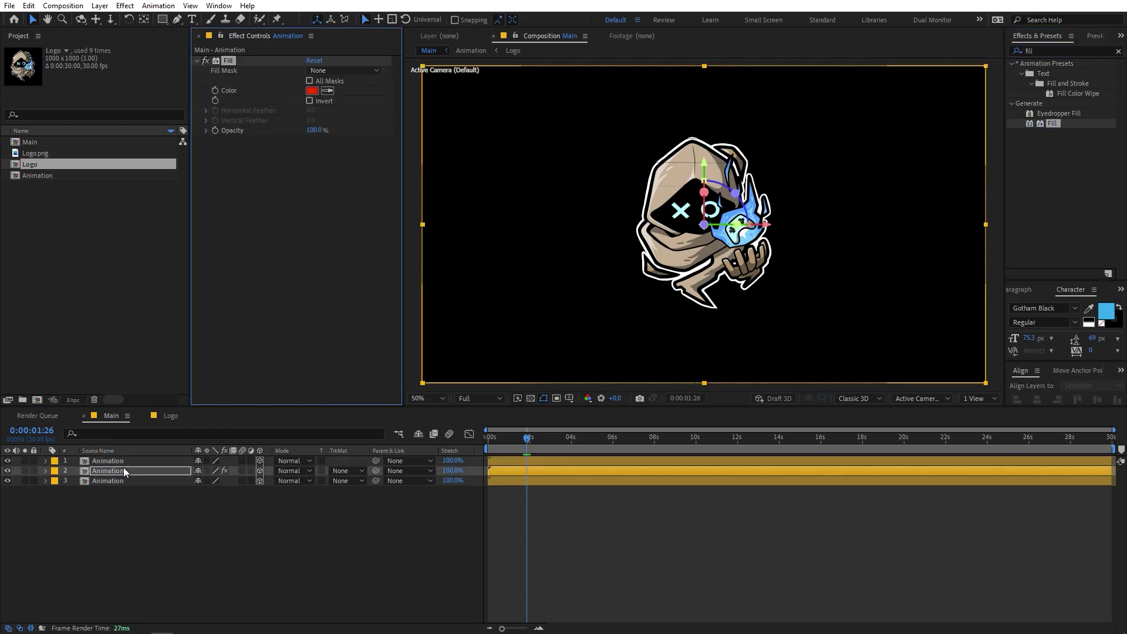
left_click_drag(1049, 126, 117, 480)
Set the Fill colour of Animation layer 2 to magenta F600FF
left_click(117, 472)
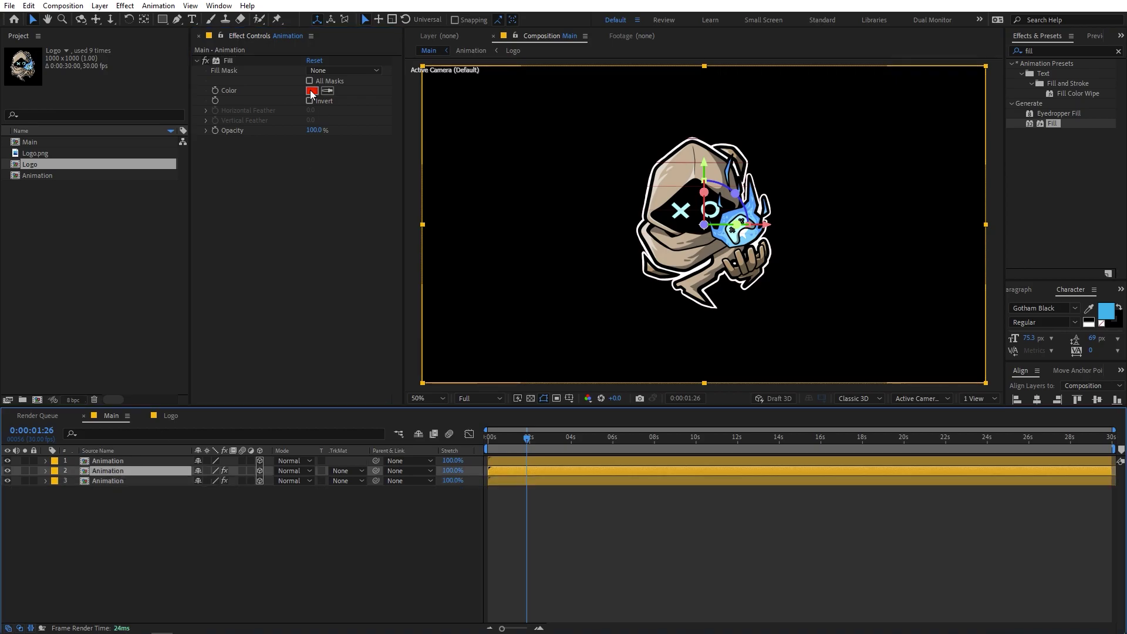
left_click(311, 90)
left_click_drag(267, 343, 270, 335)
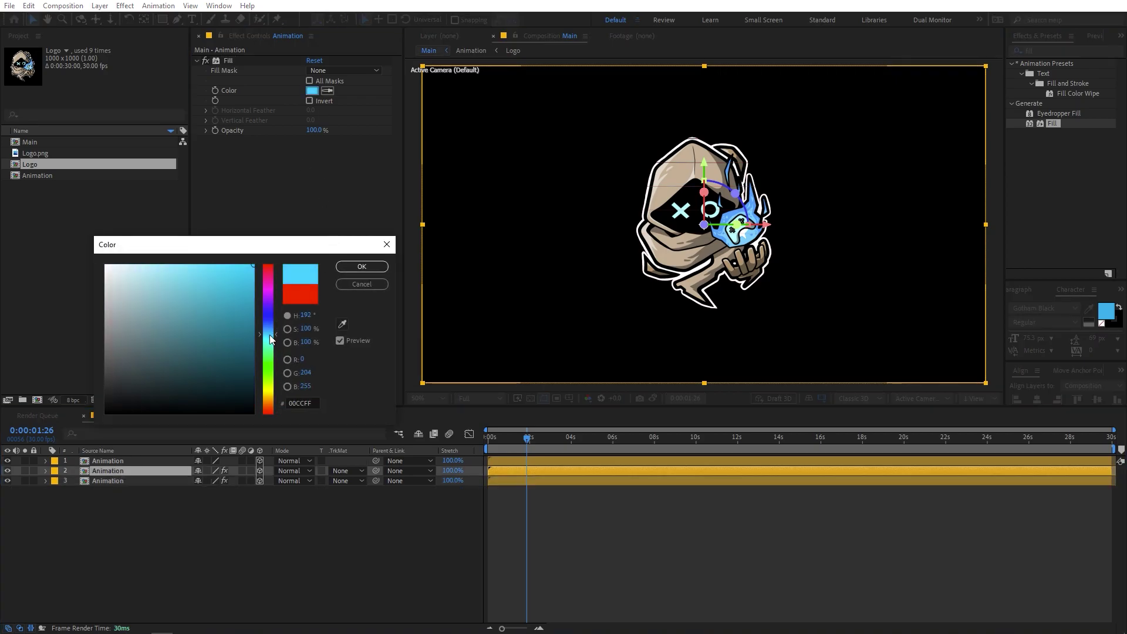
left_click(269, 290)
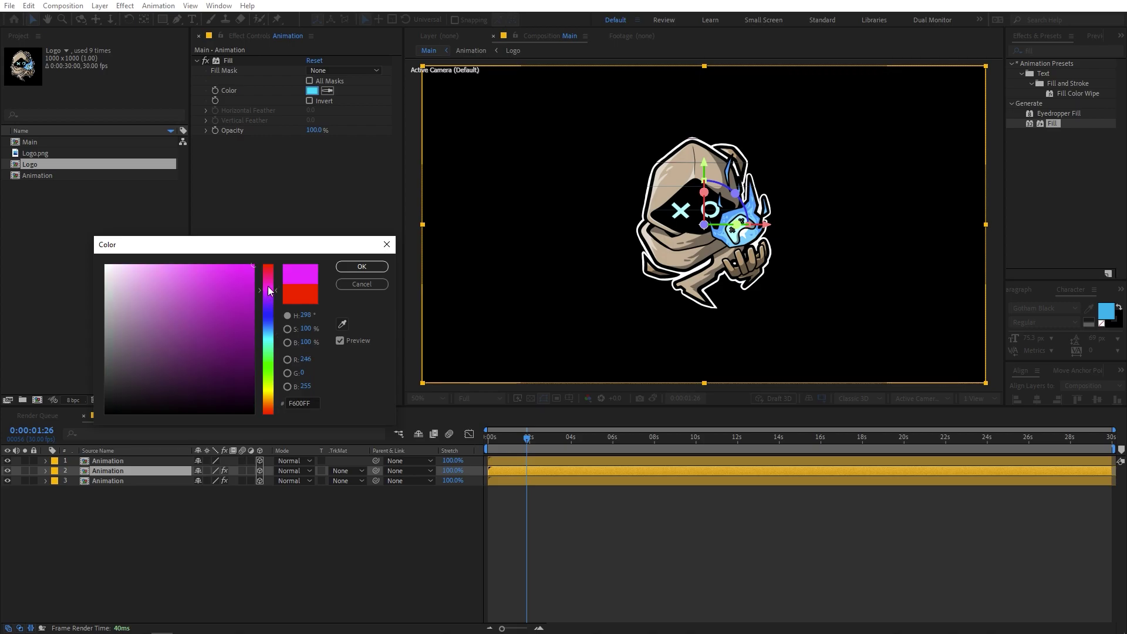
left_click(370, 268)
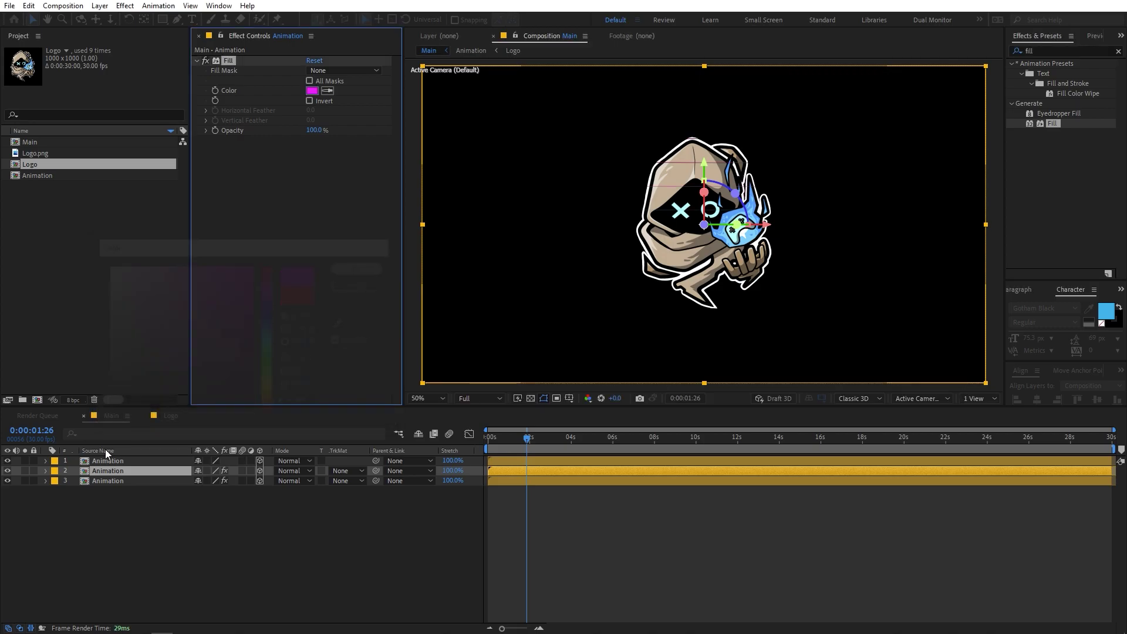
Set the Fill colour of Animation layer 3 to yellow FFF000
left_click(113, 480)
left_click(312, 90)
left_click_drag(268, 373, 273, 391)
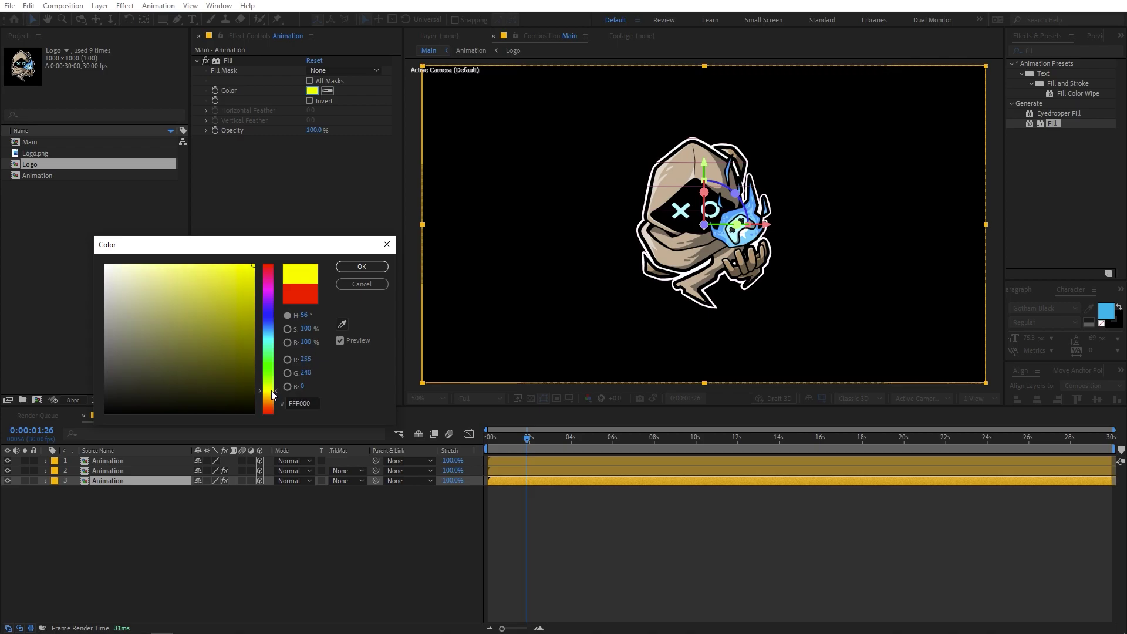
left_click(362, 267)
left_click(301, 492)
Set Position keyframes on all three Animation layers at 0:00:01:15
left_click_drag(502, 628, 520, 629)
left_click_drag(607, 439, 589, 444)
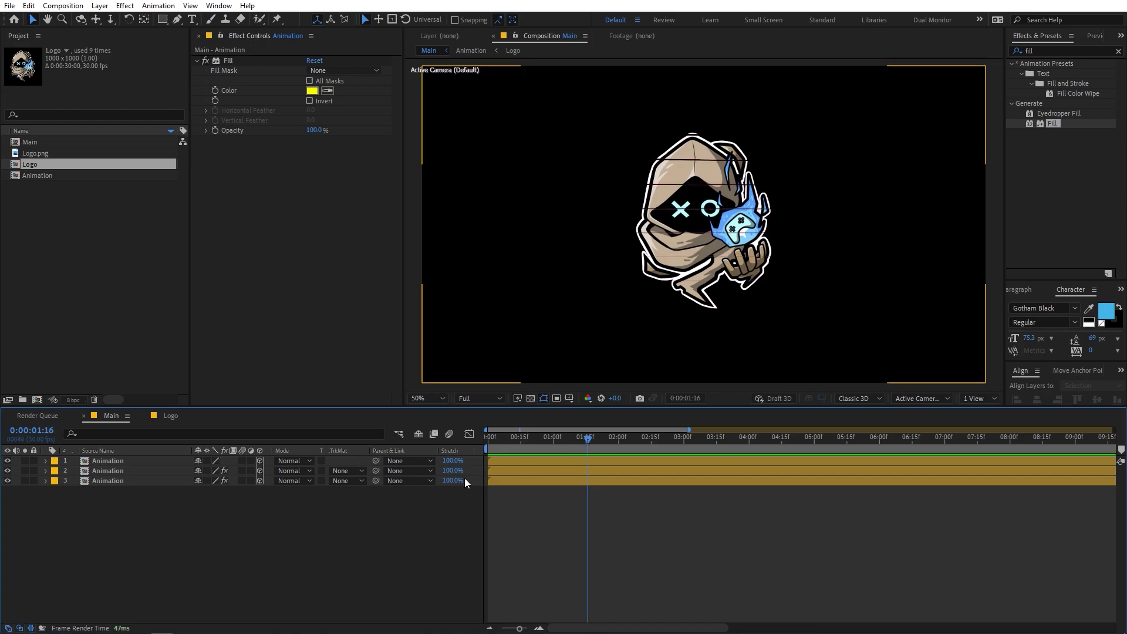
key("Page_Up")
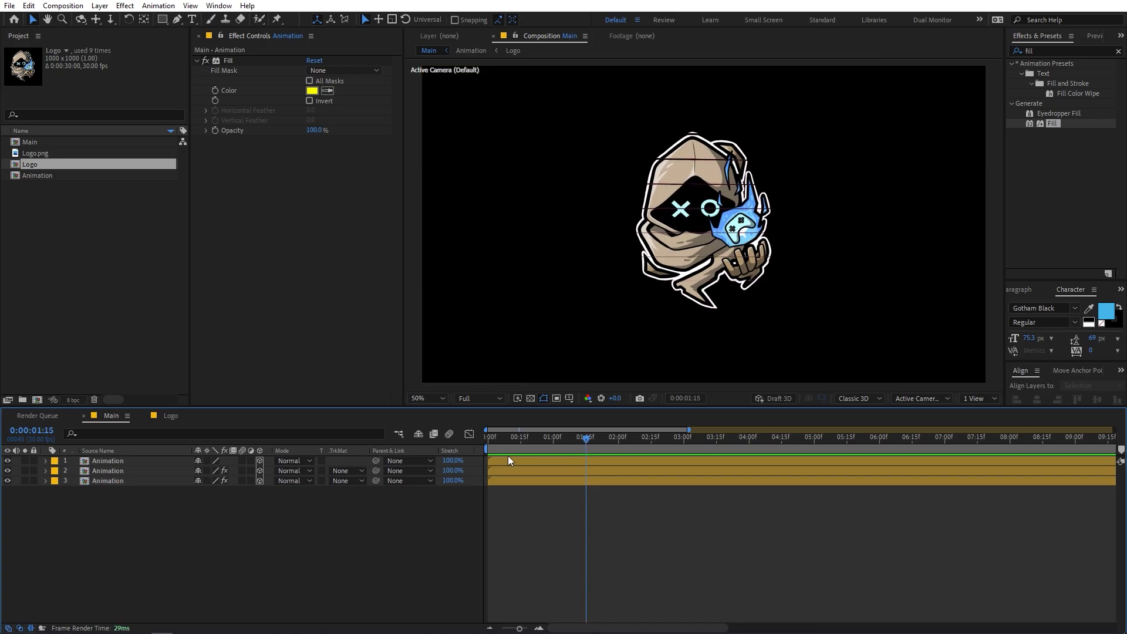
left_click(119, 466)
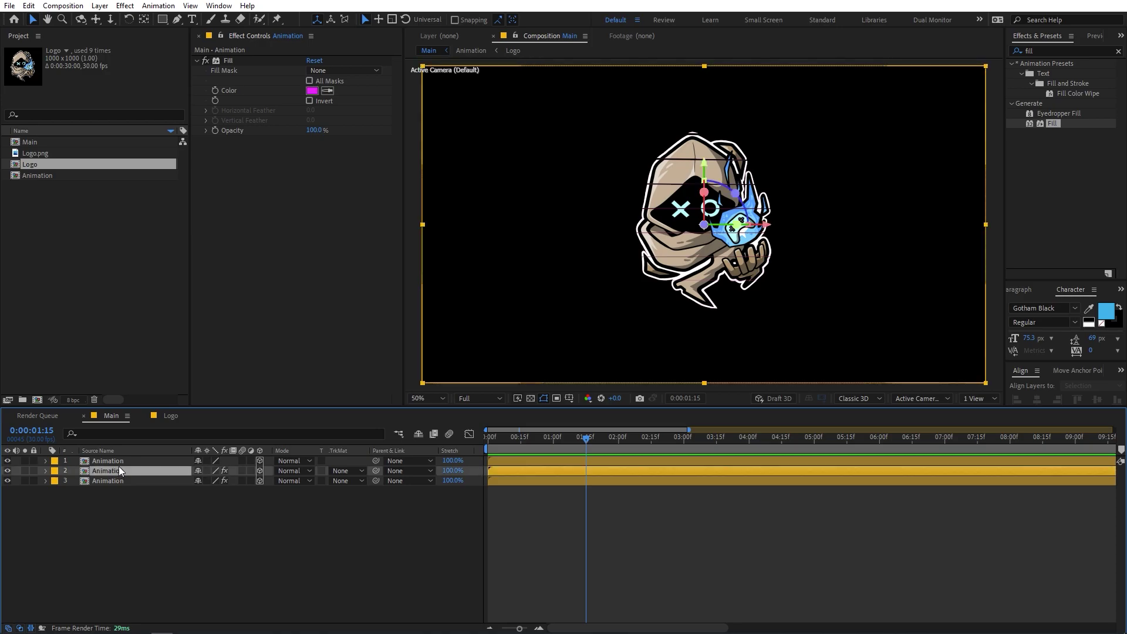
left_click(122, 460)
left_click(123, 480, "shift")
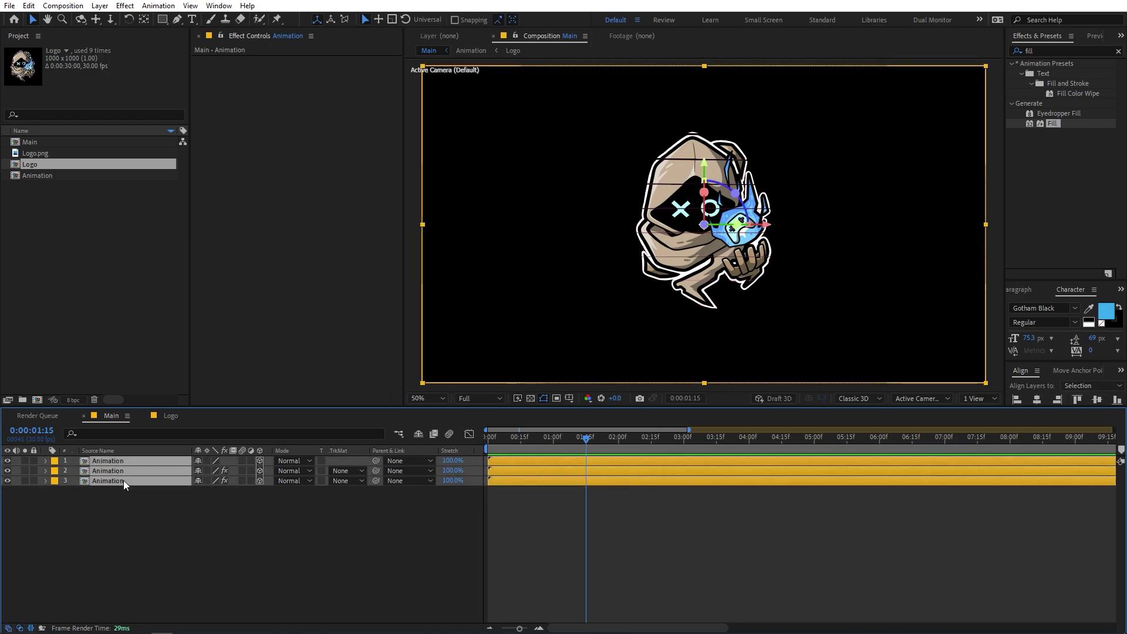
key("p")
left_click(74, 470)
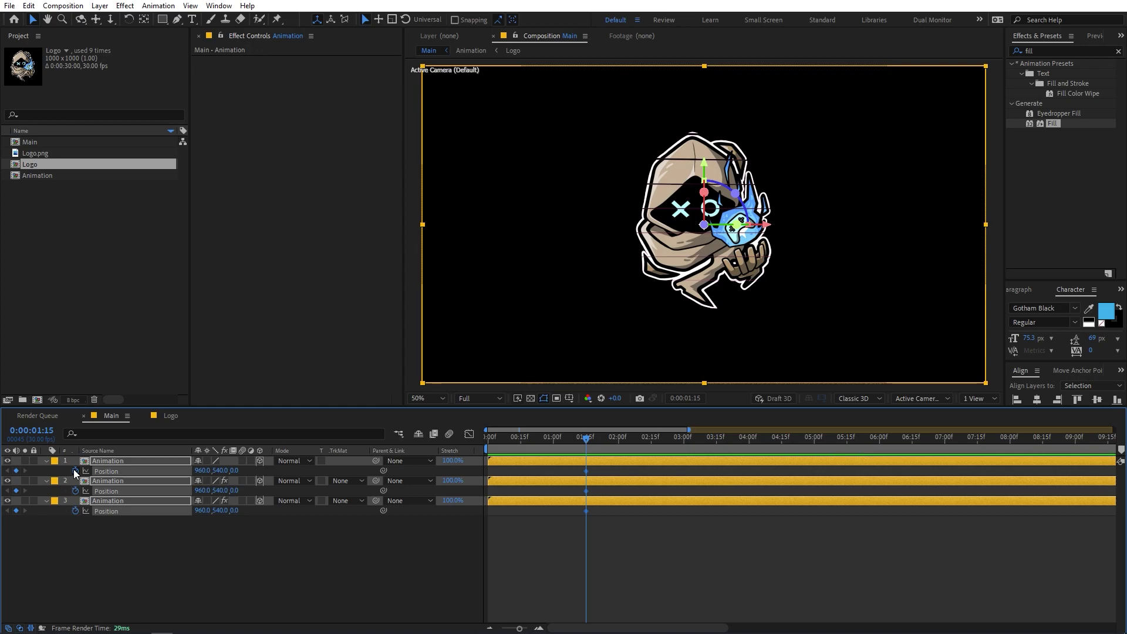
Add X, Y and Z Rotation keyframes to all three Animation layers at 0:00:01:15
key("r")
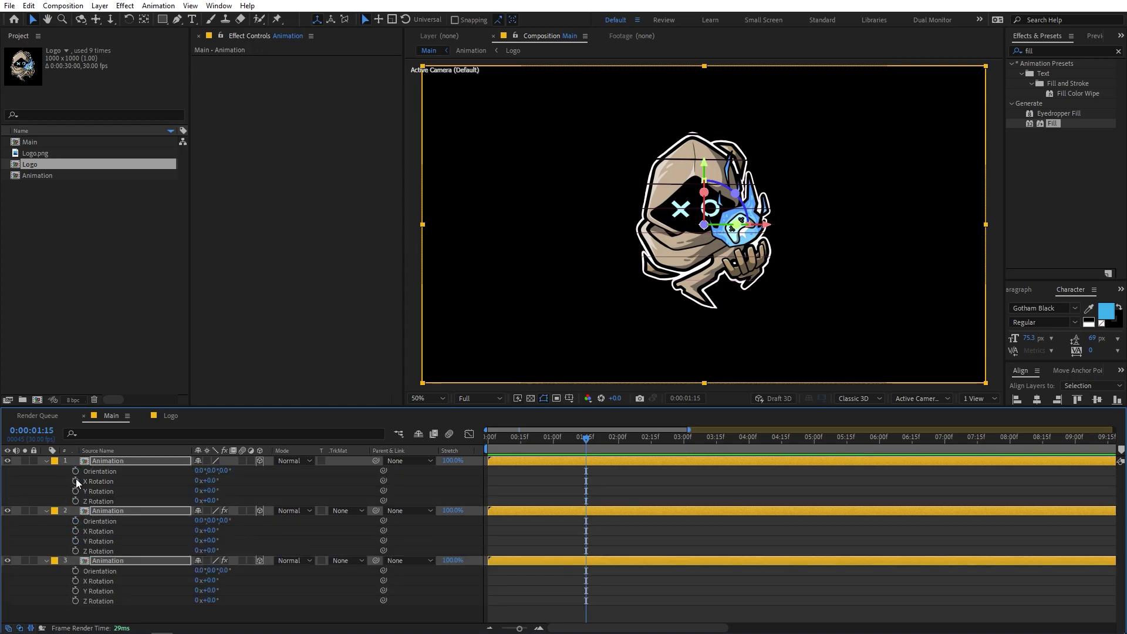
left_click(76, 480)
left_click(75, 490)
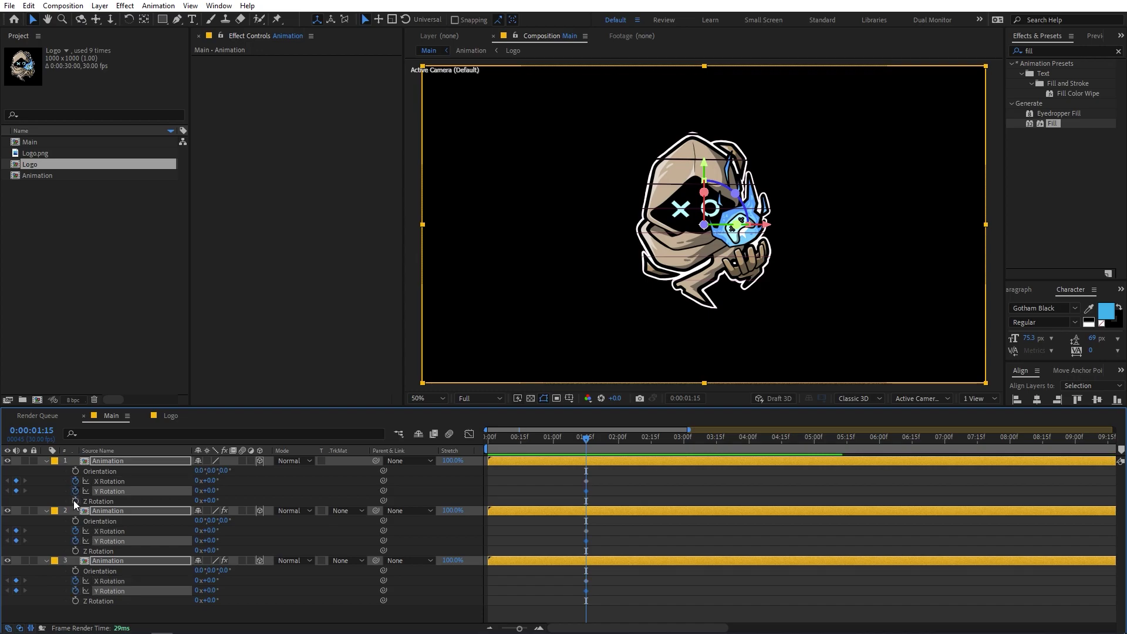
left_click(75, 501)
At 0:00:00:21, set X Rotation to -36°, Y Rotation to -20° and Z Rotation to -23° on all three Animation layers
left_click_drag(566, 436, 533, 439)
left_click(558, 477)
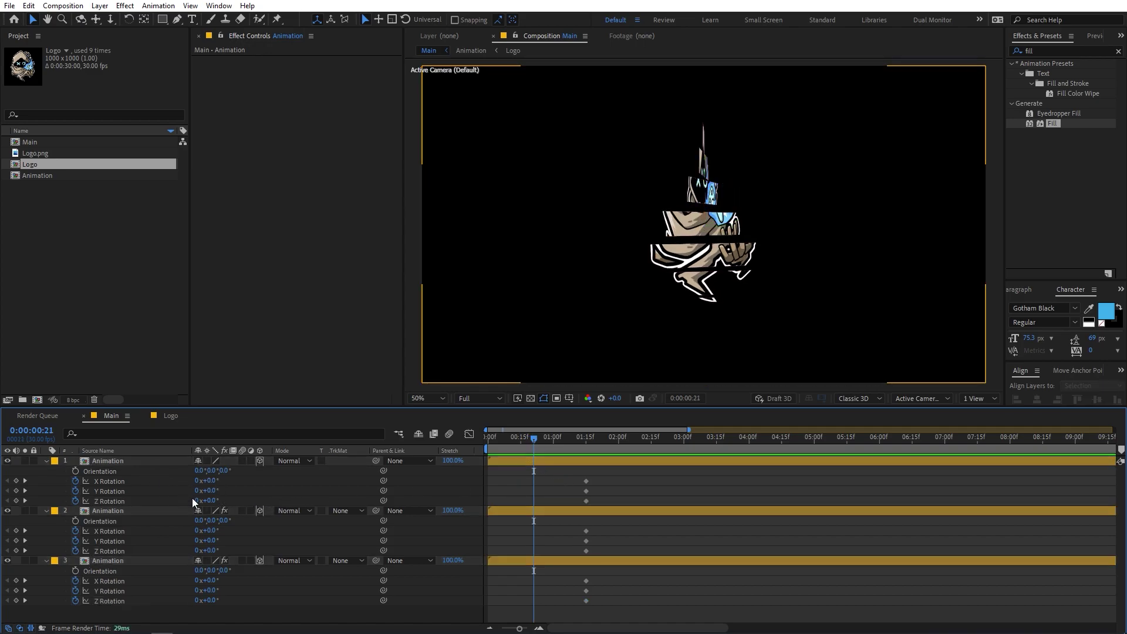
left_click(110, 460)
left_click(117, 560, "shift")
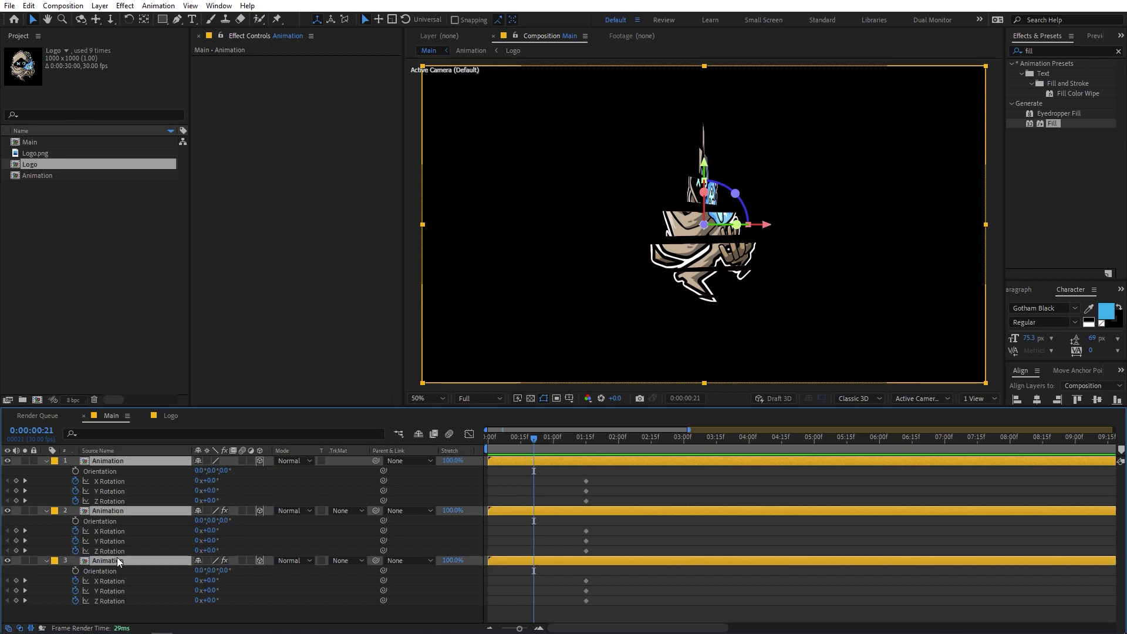
left_click_drag(205, 480, 205, 504)
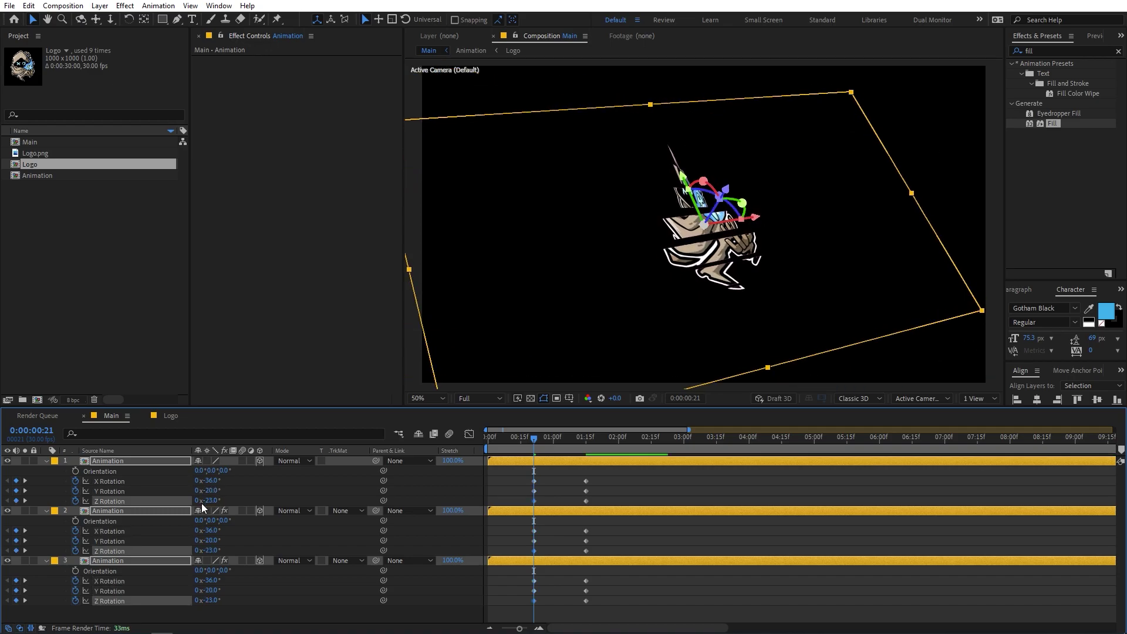
left_click(540, 515)
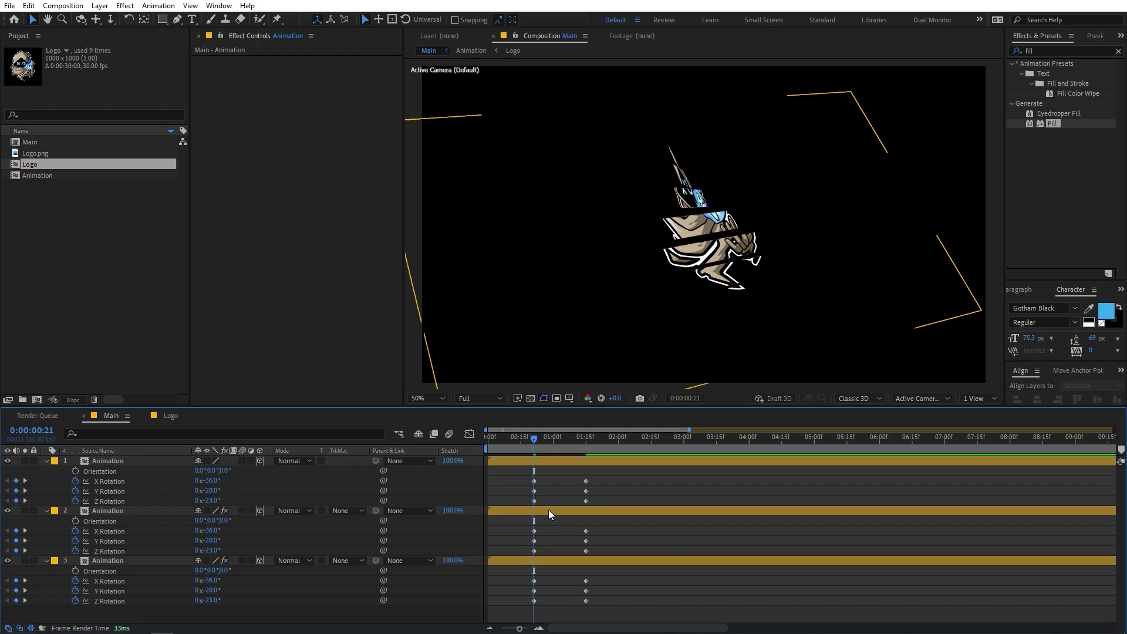
At 0:00:00:21, offset the magenta Animation layer to position 933.1, 583.5, 59.8 and the yellow one to 907.1, 625.5, 117.7
left_click(548, 510)
left_click(550, 561, "shift")
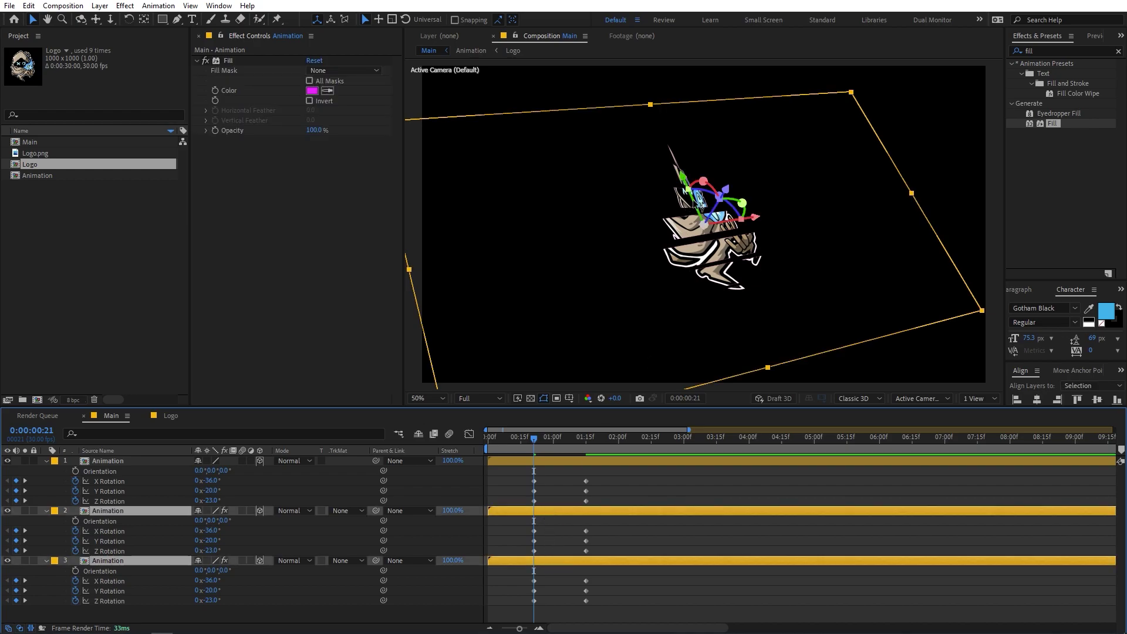
left_click_drag(721, 193, 707, 201)
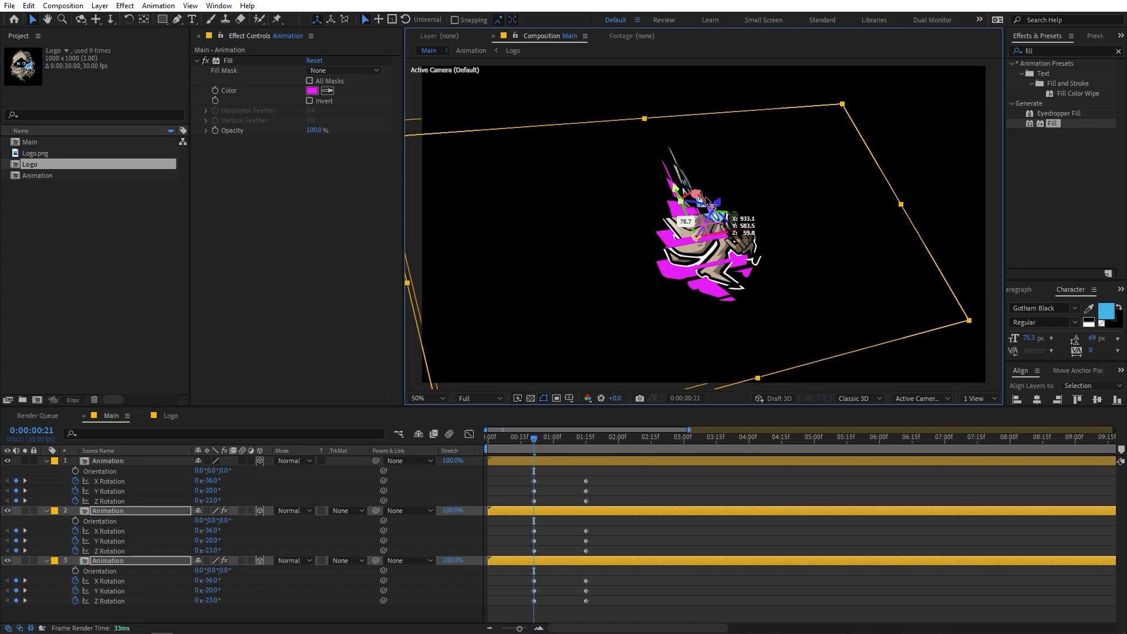
left_click(611, 562)
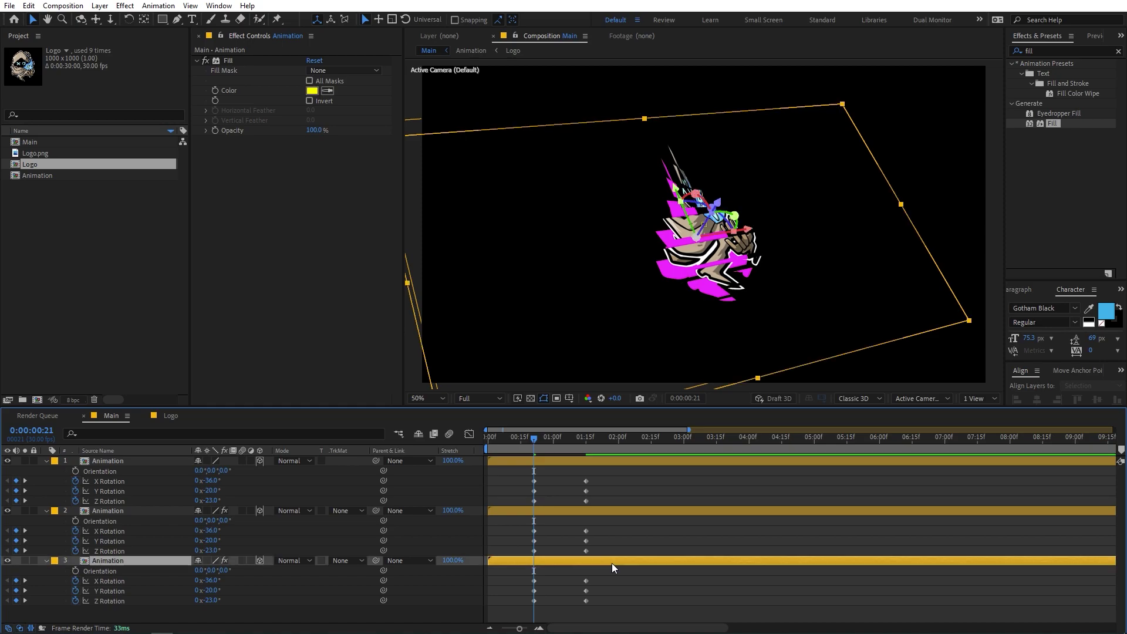
left_click_drag(715, 205, 703, 218)
Preview the reveal from the start with the offset colour layers, then return to 0:00:00:21
key("space")
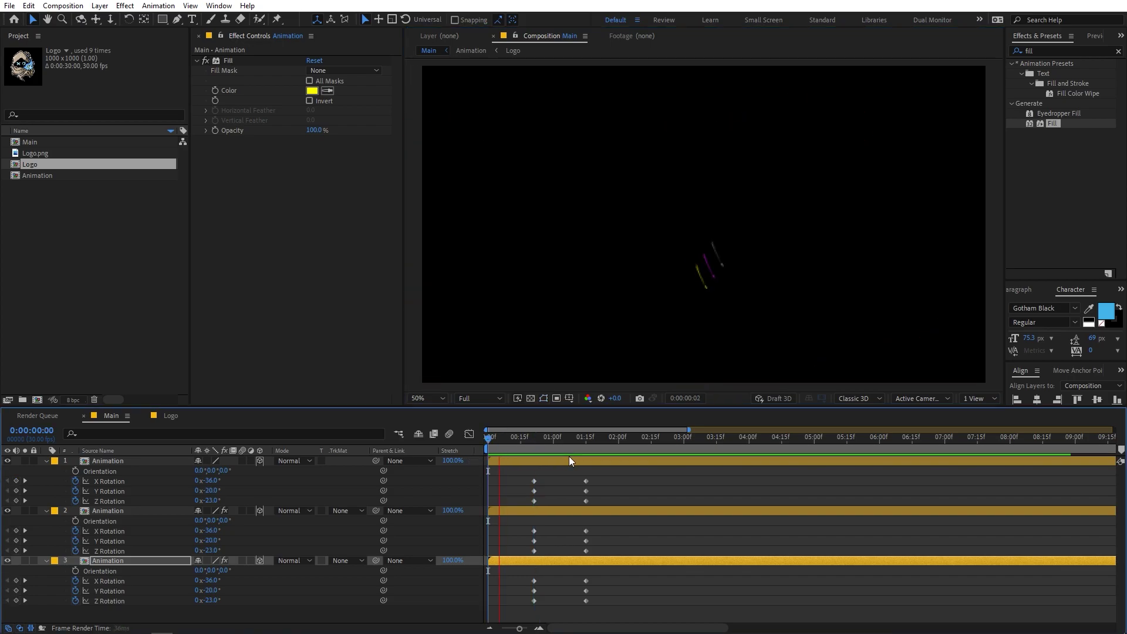
key("space")
left_click(533, 445)
key("ctrl+z")
key("ctrl+z")
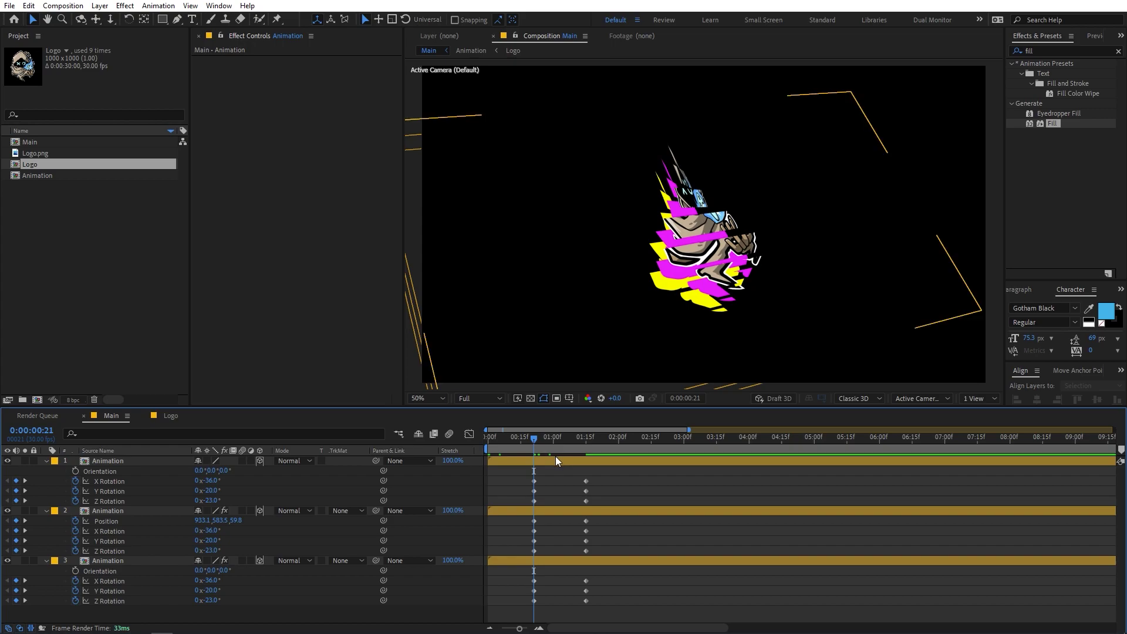
Show the keyframes of all three Animation layers and apply Easy Ease to every Position and Rotation keyframe
left_click(555, 457)
left_click(540, 558, "shift")
key("u")
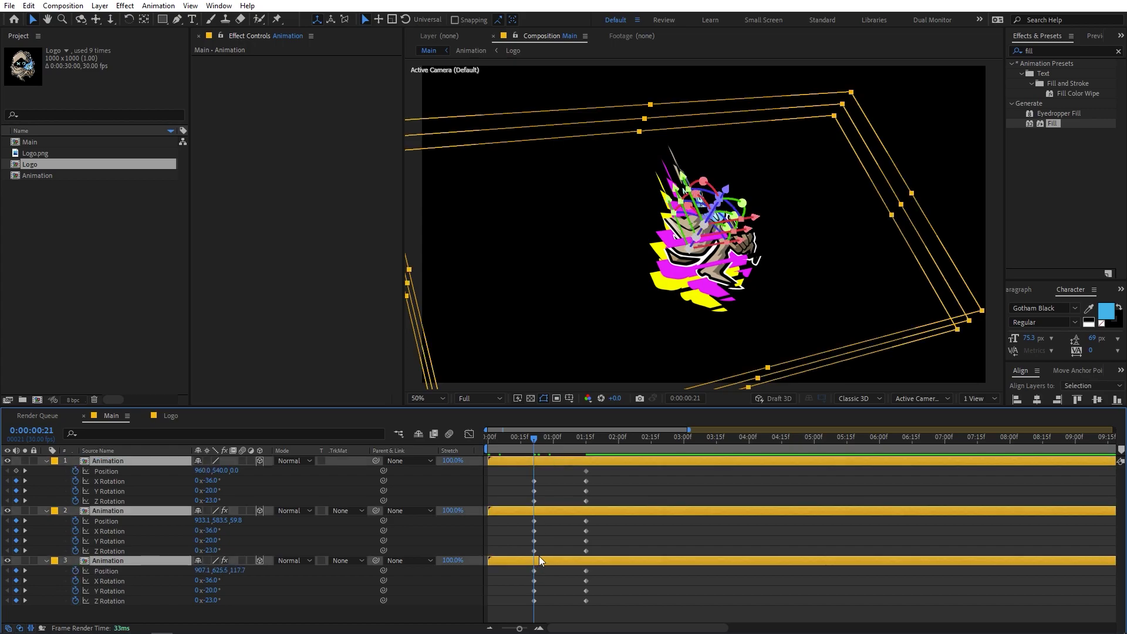
left_click(608, 477)
left_click_drag(612, 470, 512, 617)
key("F9")
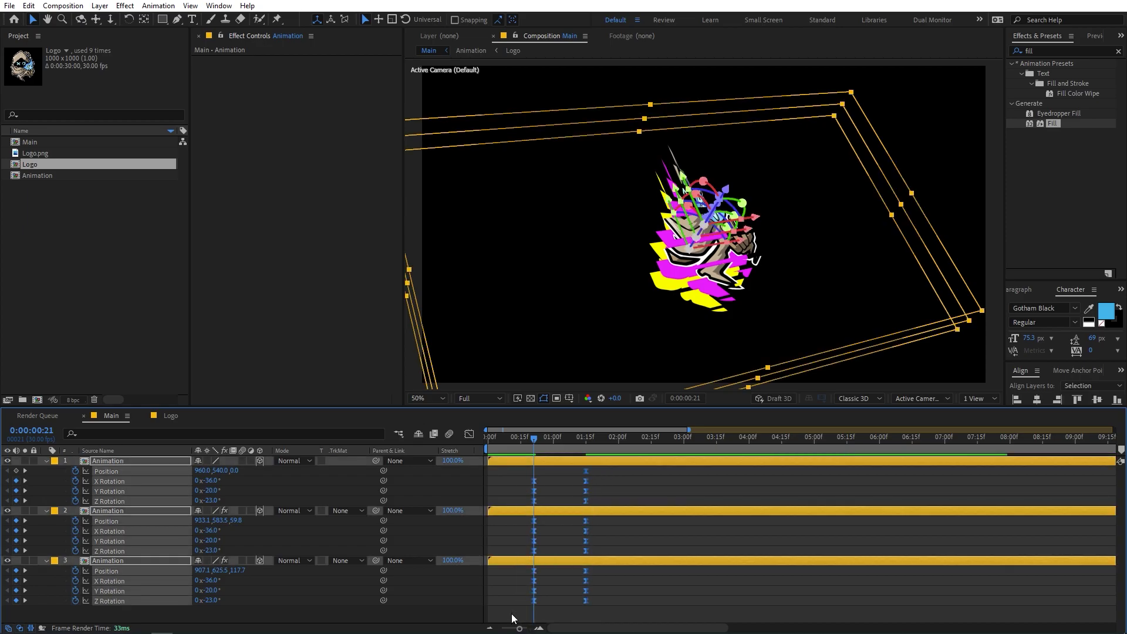
Reshape the speed curves of all selected keyframes so the motion peaks early and eases out slowly
left_click(468, 434)
left_click_drag(634, 563, 490, 625)
scroll(562, 597, "up", 2)
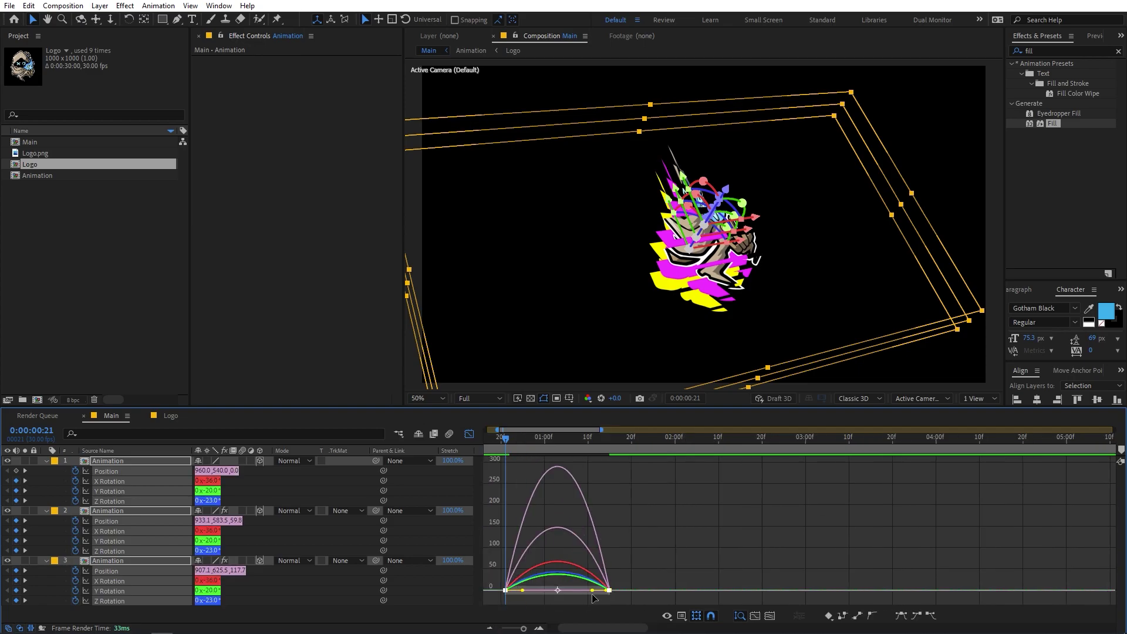
left_click_drag(593, 594, 554, 595)
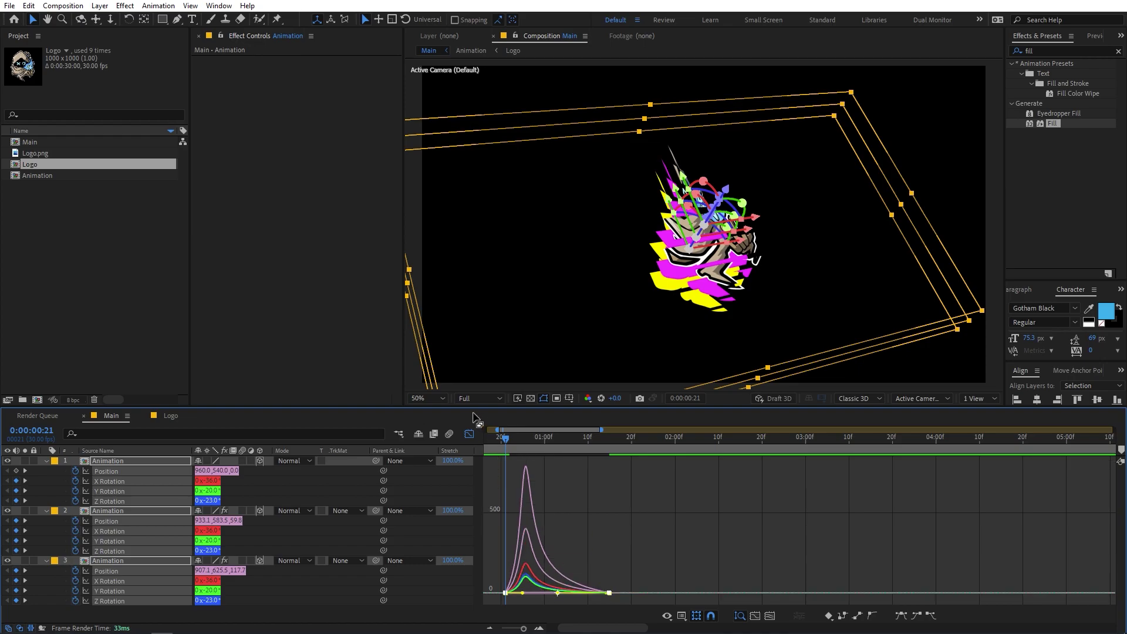
left_click(468, 434)
Move the first Position and Rotation keyframes of all three layers to about 0:00:00:08, previewing the timing
left_click_drag(527, 478, 500, 592)
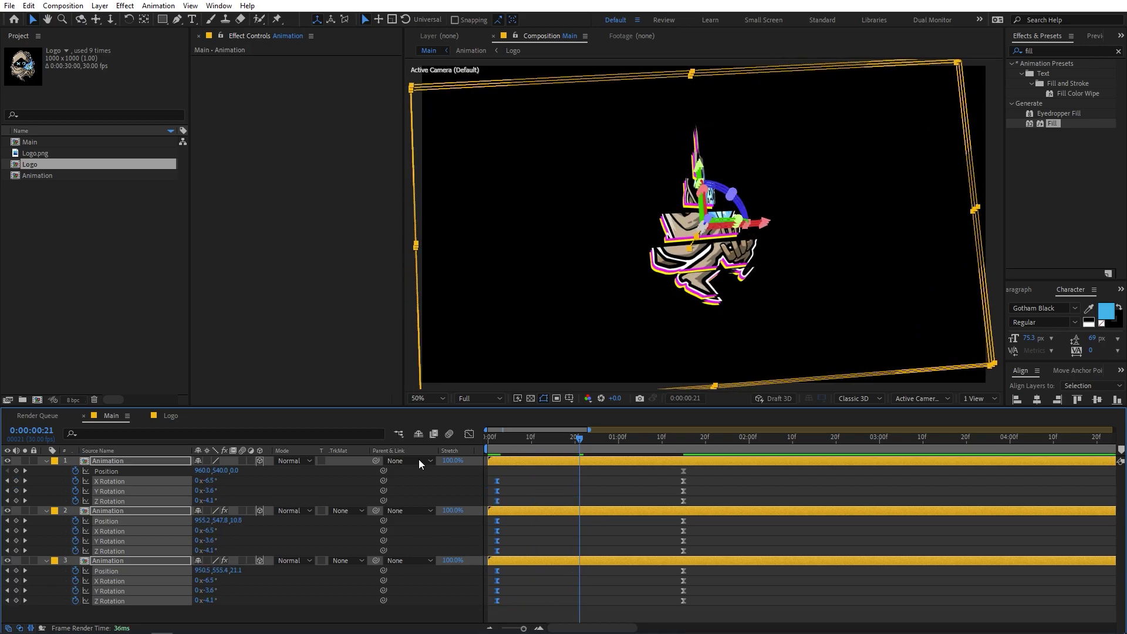
left_click(541, 438)
key("space")
key("space")
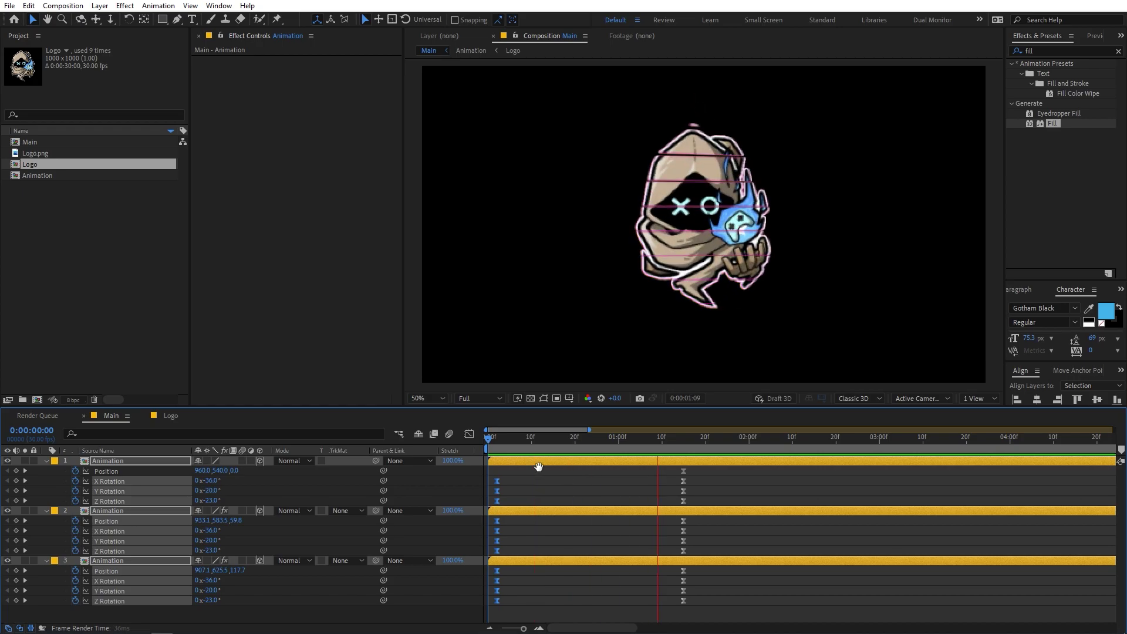
left_click_drag(498, 480, 521, 480)
key("space")
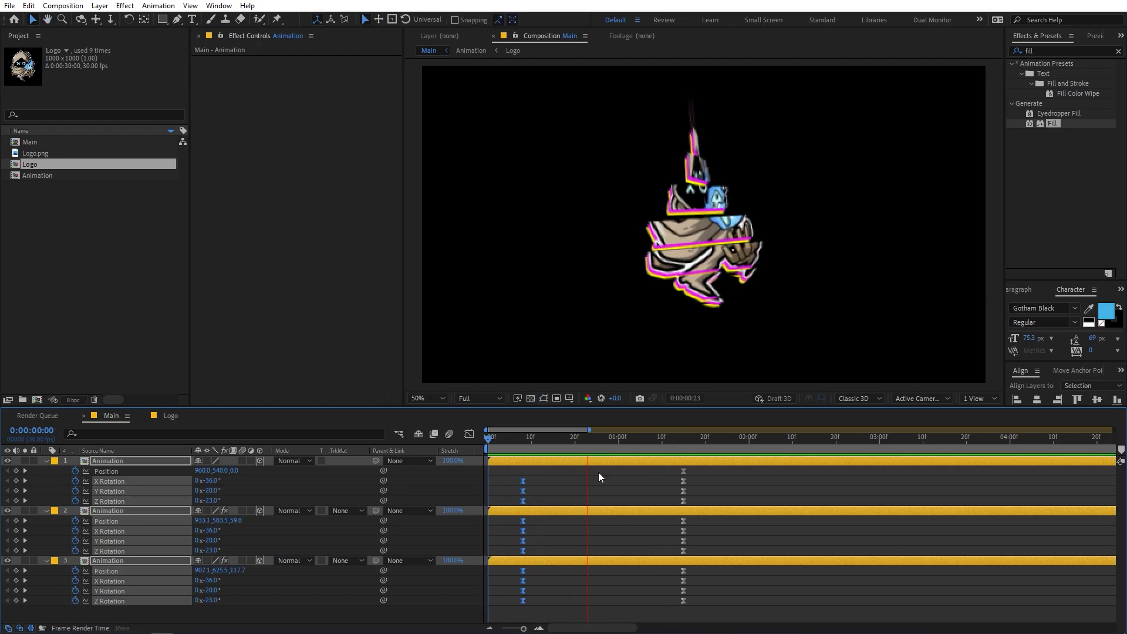
At 0:00:00:17, move the magenta Animation layer along X to position 1029.8, 550.5, 51.6
left_click_drag(512, 442, 563, 453)
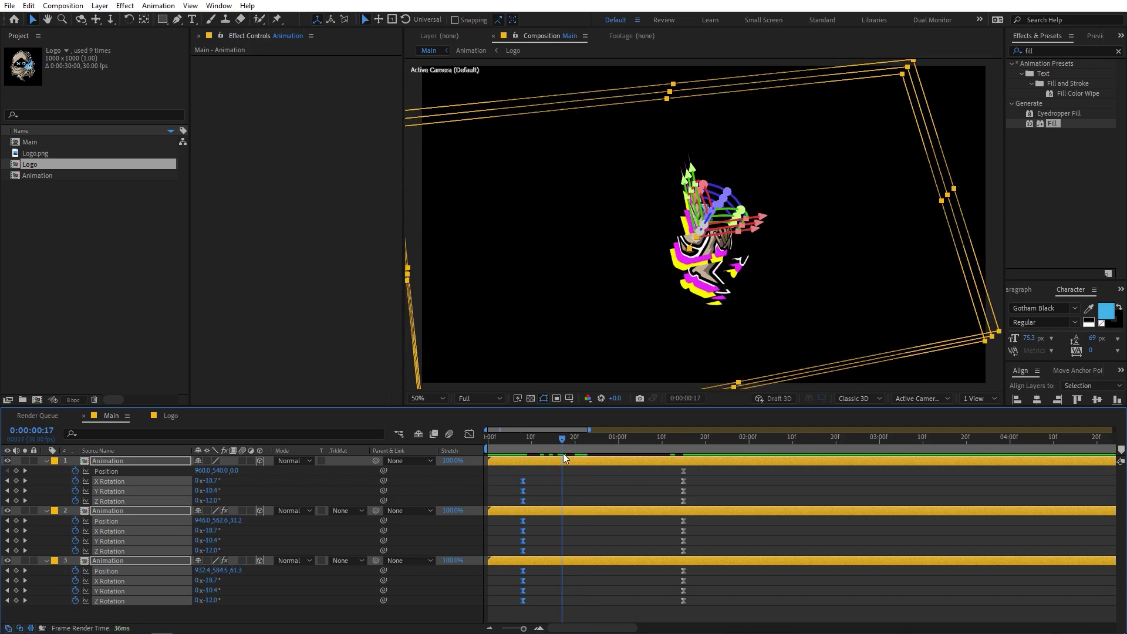
left_click(579, 527)
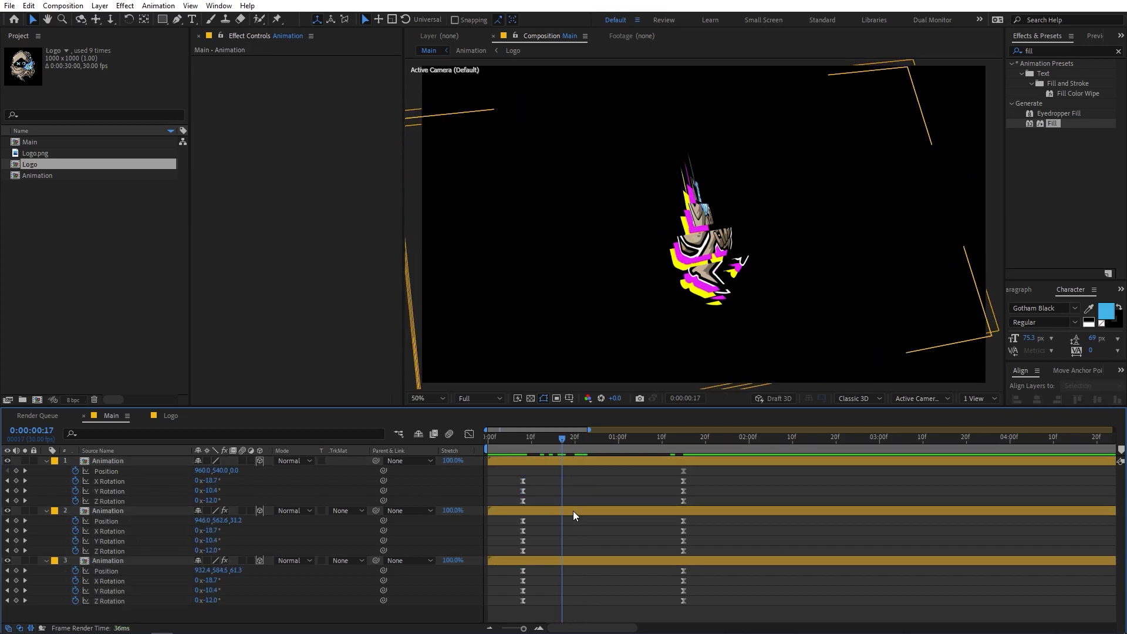
left_click(573, 511)
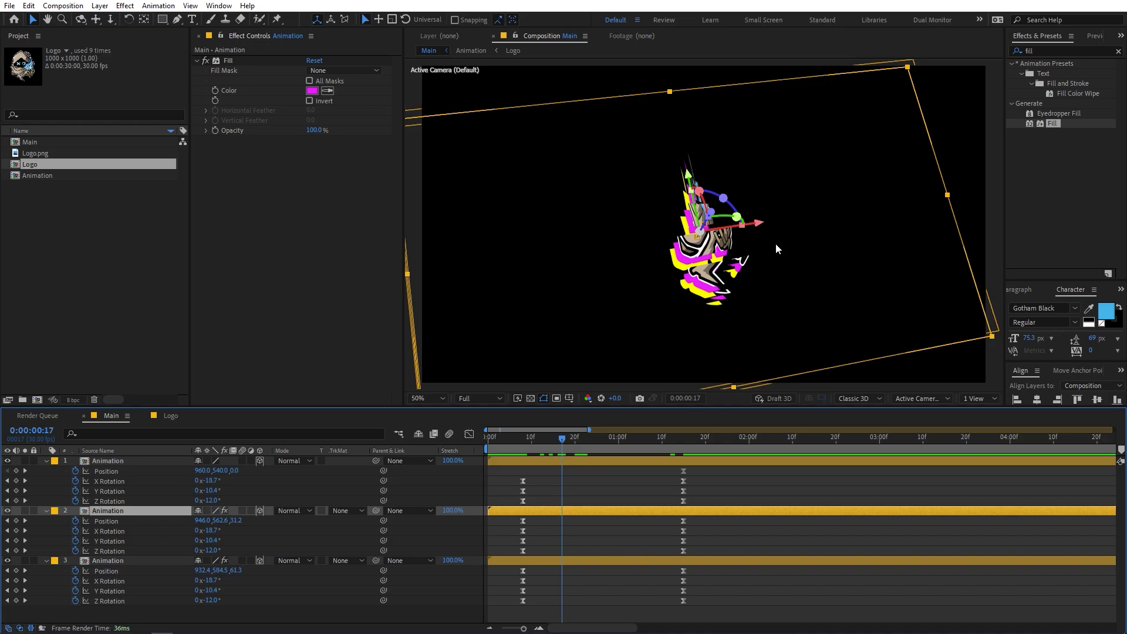
left_click_drag(757, 229, 784, 226)
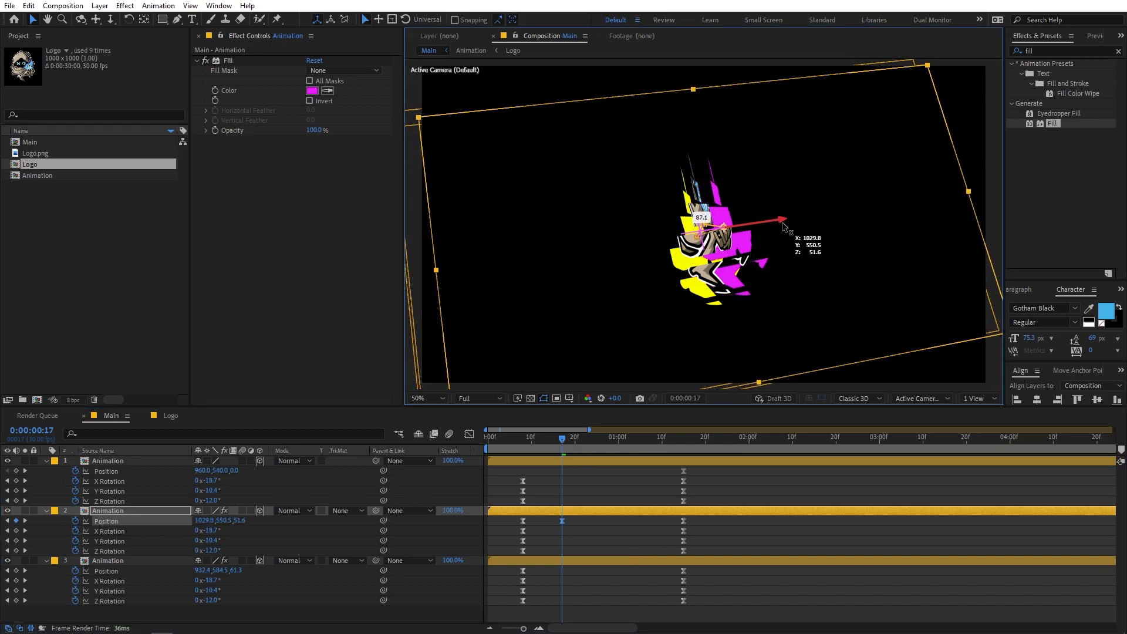
At 0:00:00:17, move the yellow Animation layer up and away from the magenta one to position 887.0, 558.2, 61.4
left_click(565, 561)
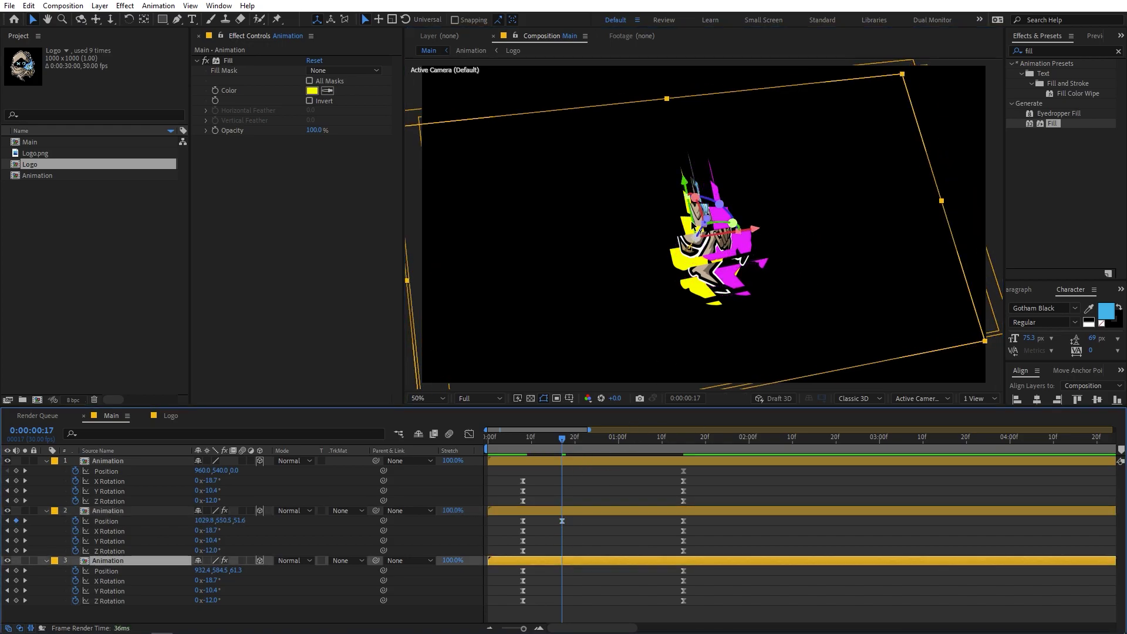
left_click_drag(685, 187, 690, 174)
key("space")
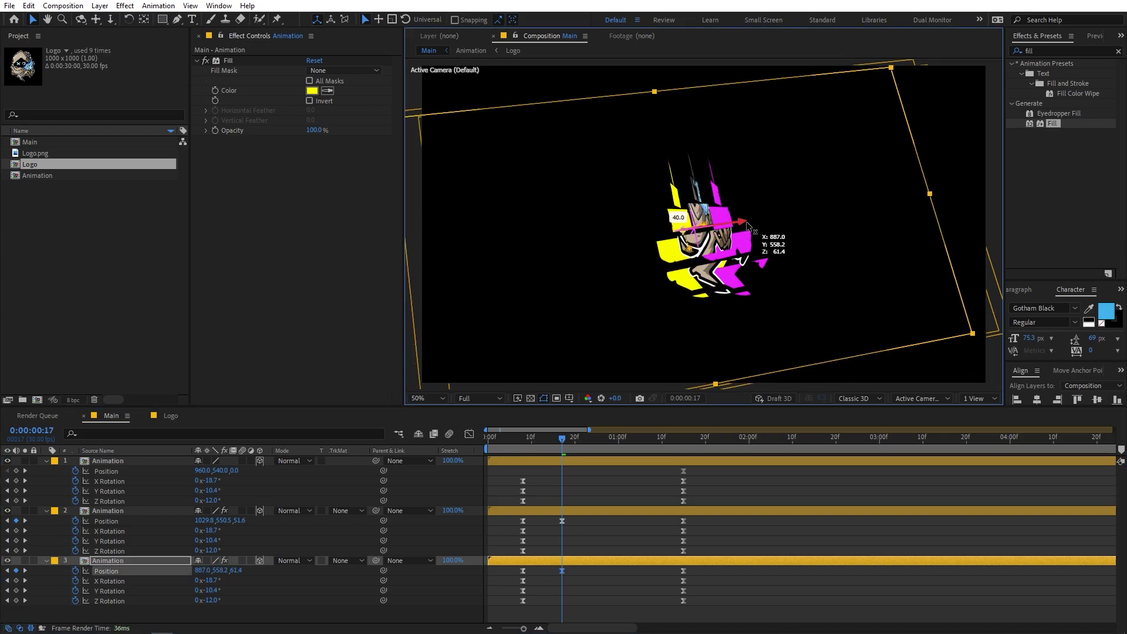
mouse_move(757, 226)
left_mouse_down()
mouse_move(744, 226)
mouse_move(775, 226)
mouse_move(743, 228)
left_mouse_up()
Add further offset Position keyframes to the magenta and yellow layers at about 0:00:00:27 and 0:00:01:06
left_click(652, 512)
left_click_drag(609, 440, 645, 442)
left_click_drag(699, 165, 706, 154)
left_click(661, 561)
Preview the reveal from the start to check the shifting magenta and yellow offsets
left_click_drag(646, 441, 415, 485)
key("space")
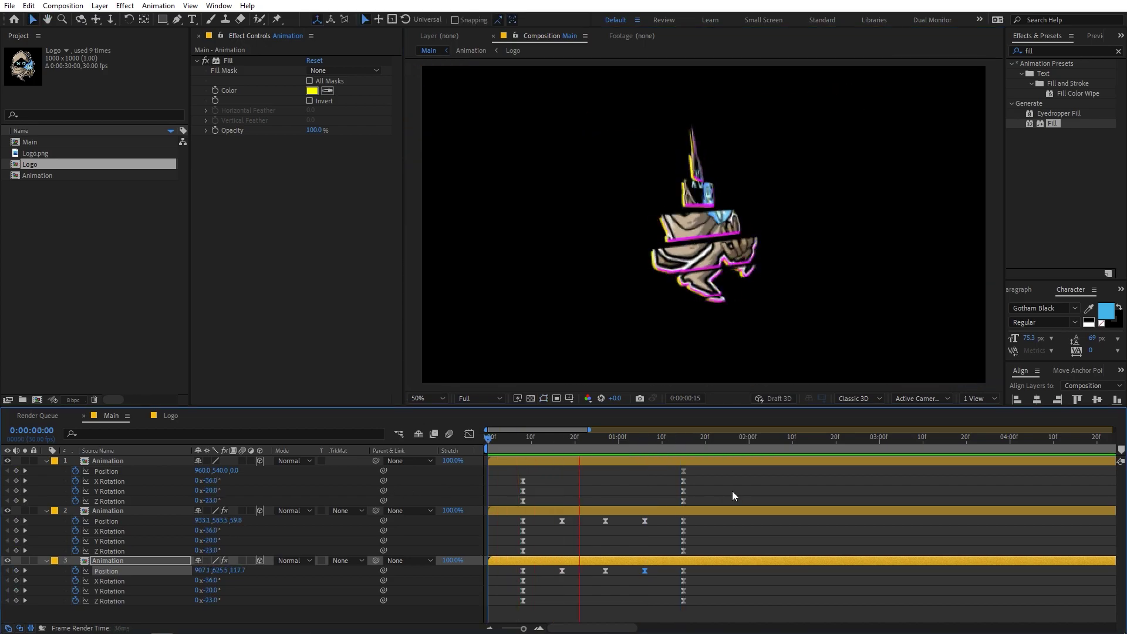
key("space")
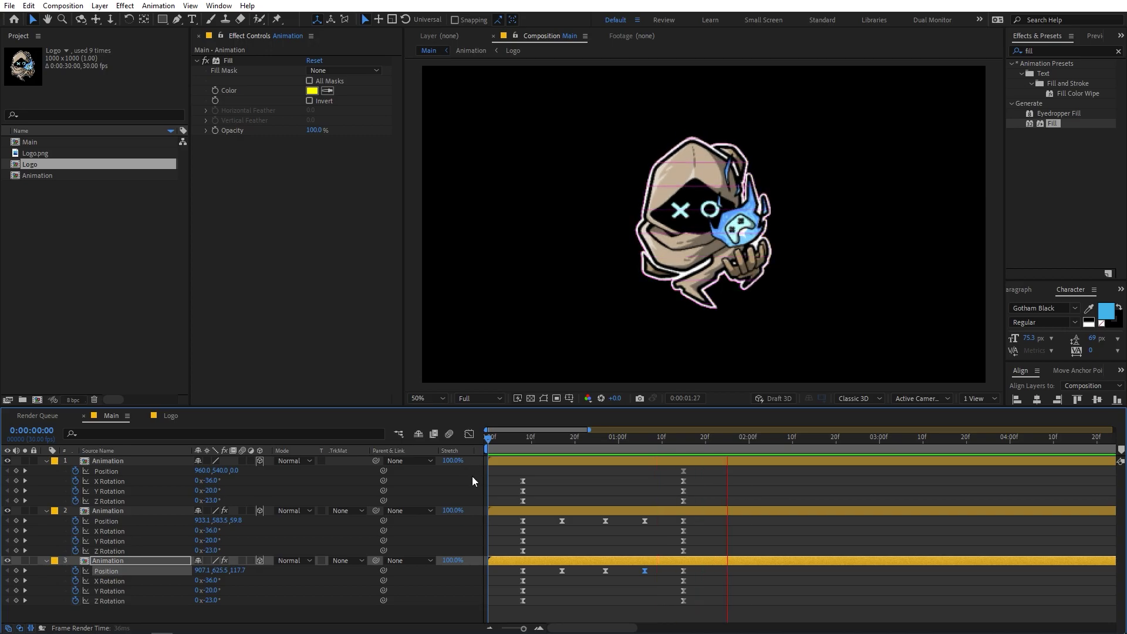
key("space")
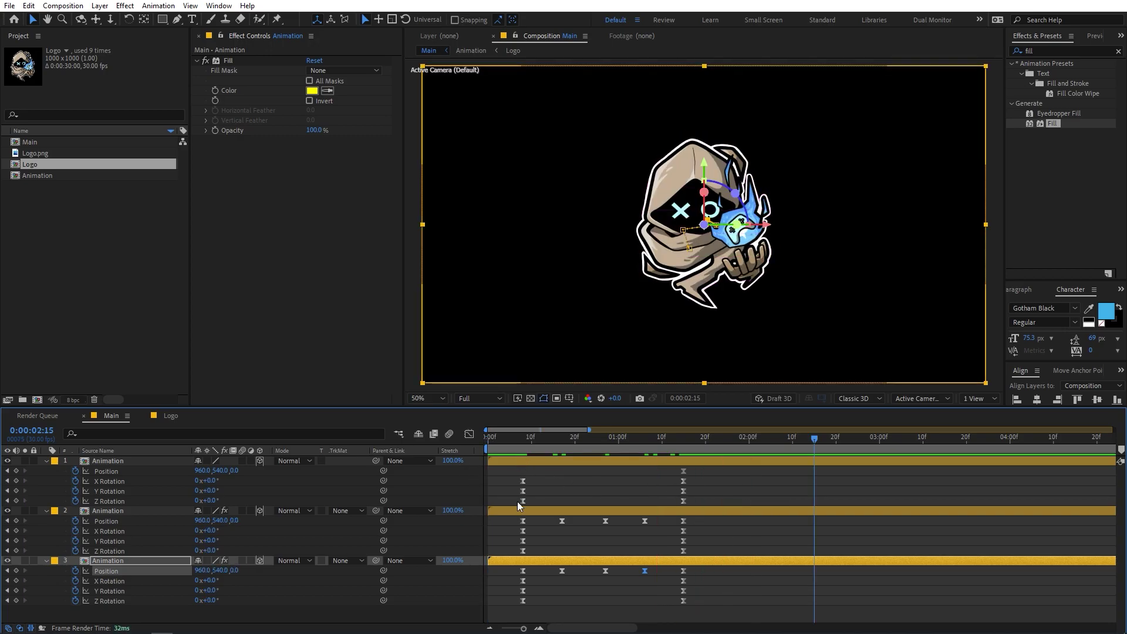
Collapse the keyframed properties of all three Animation layers, deselect them and preview the animation
key("ctrl+a")
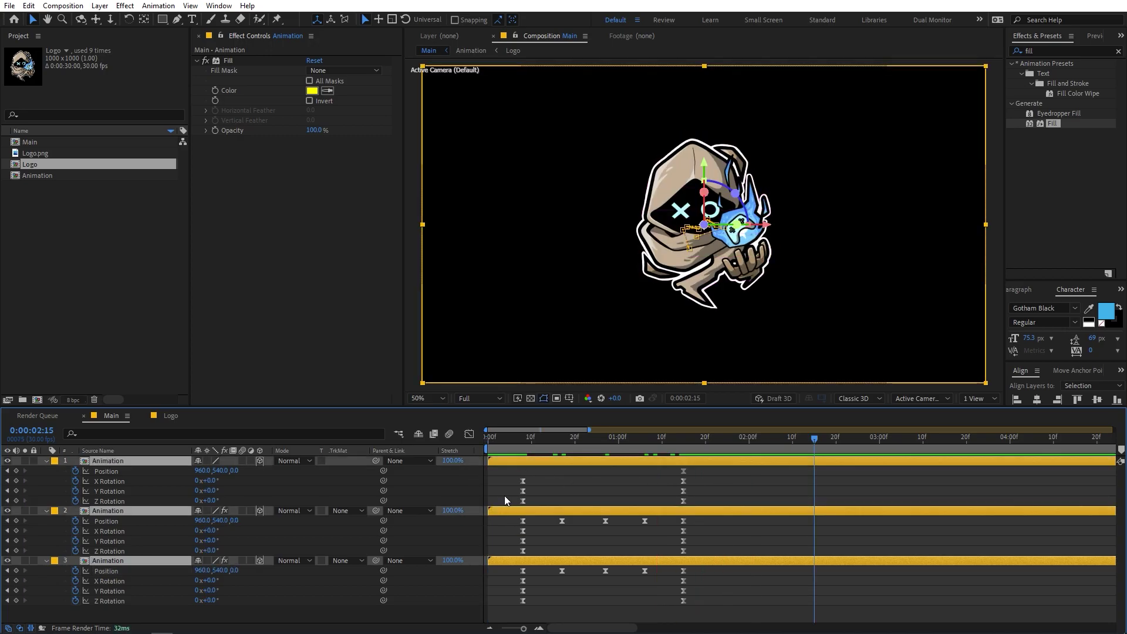
key("u")
key("ctrl+shift+a")
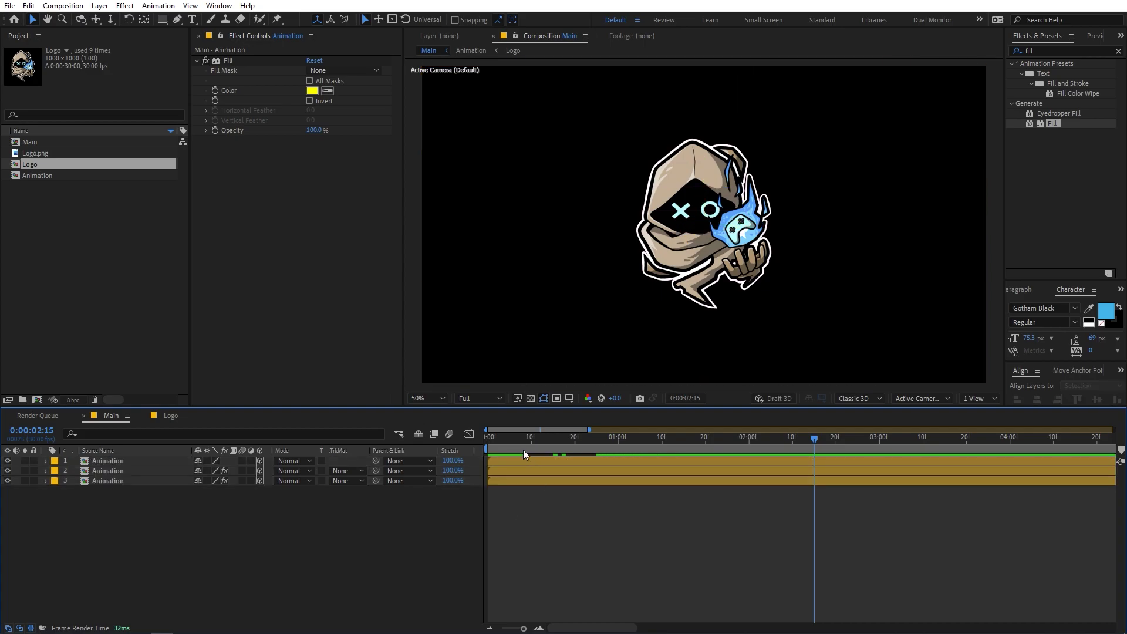
key("space")
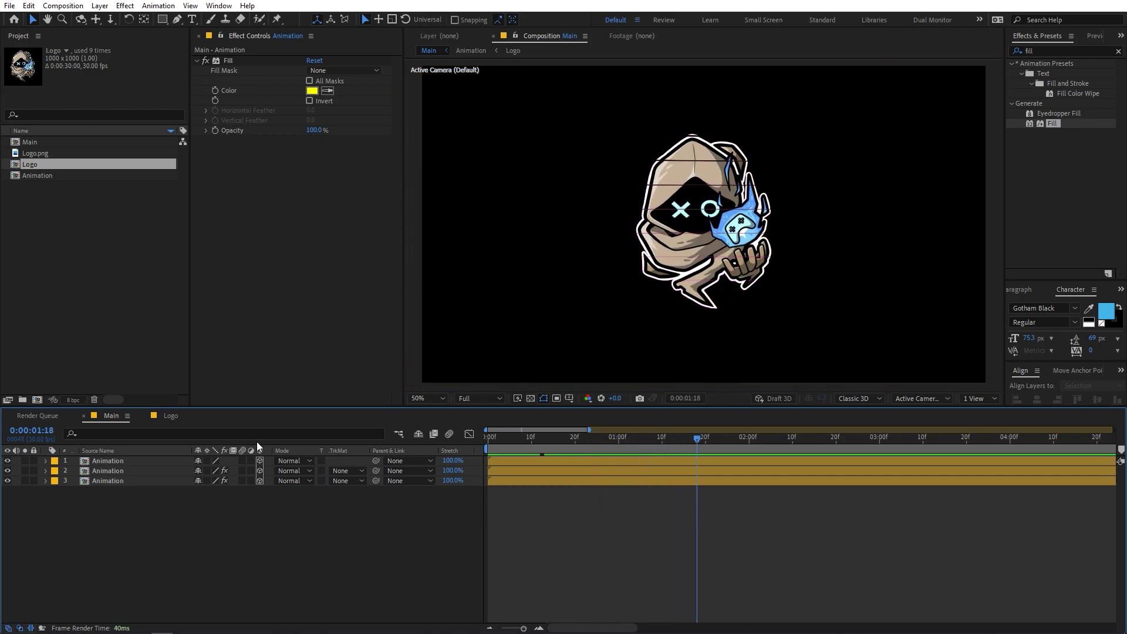
Add a new adjustment layer above the three Animation layers
left_click(99, 6)
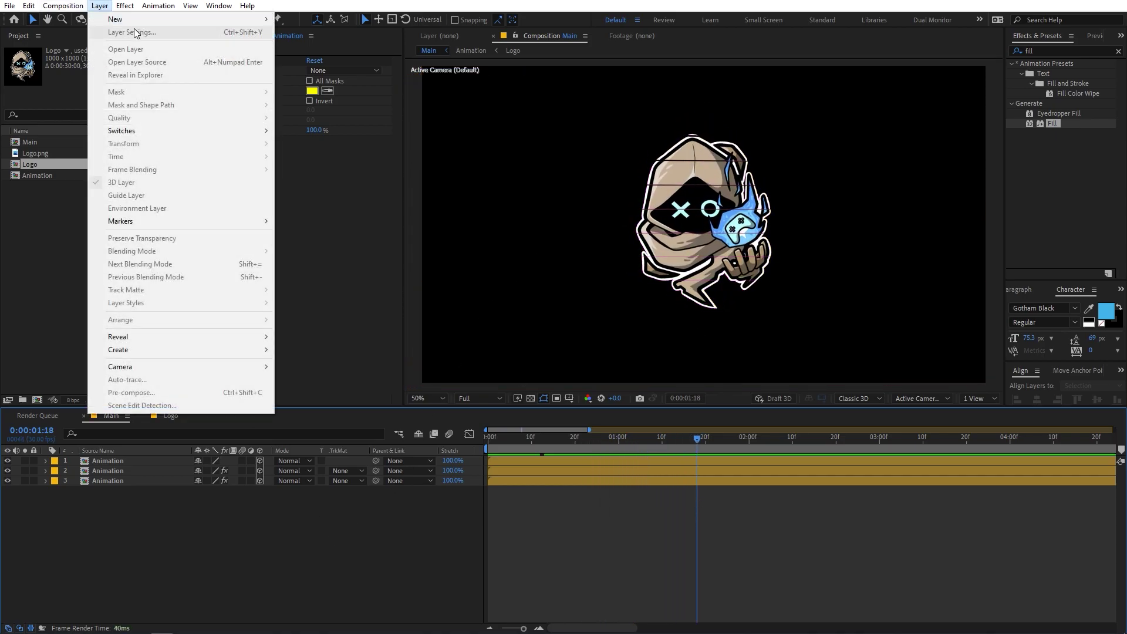
mouse_move(175, 20)
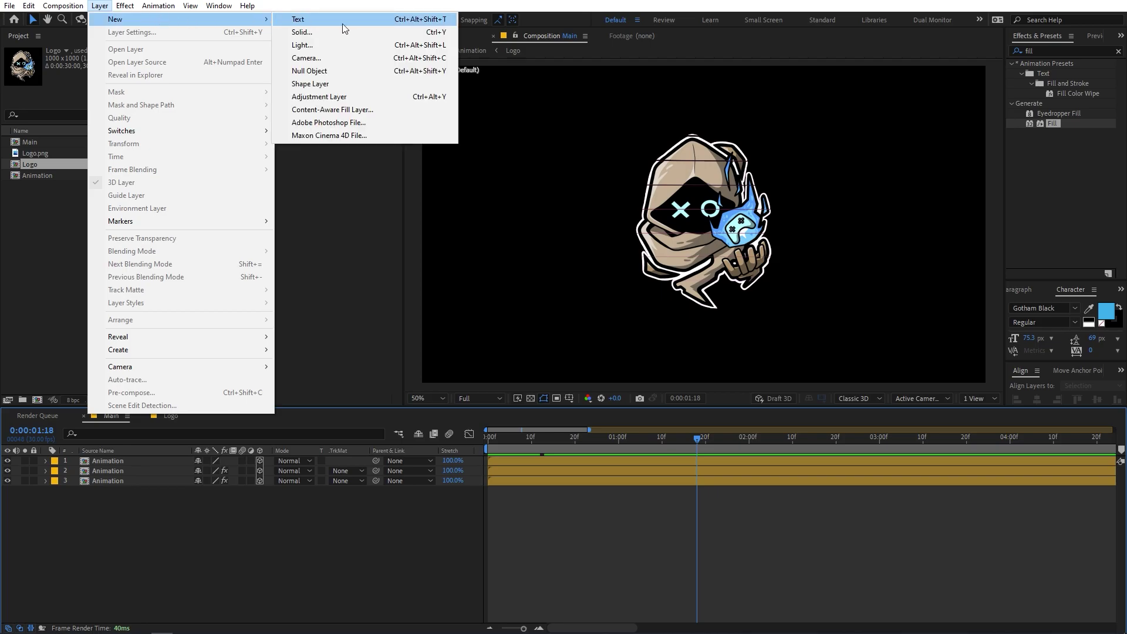
left_click(328, 98)
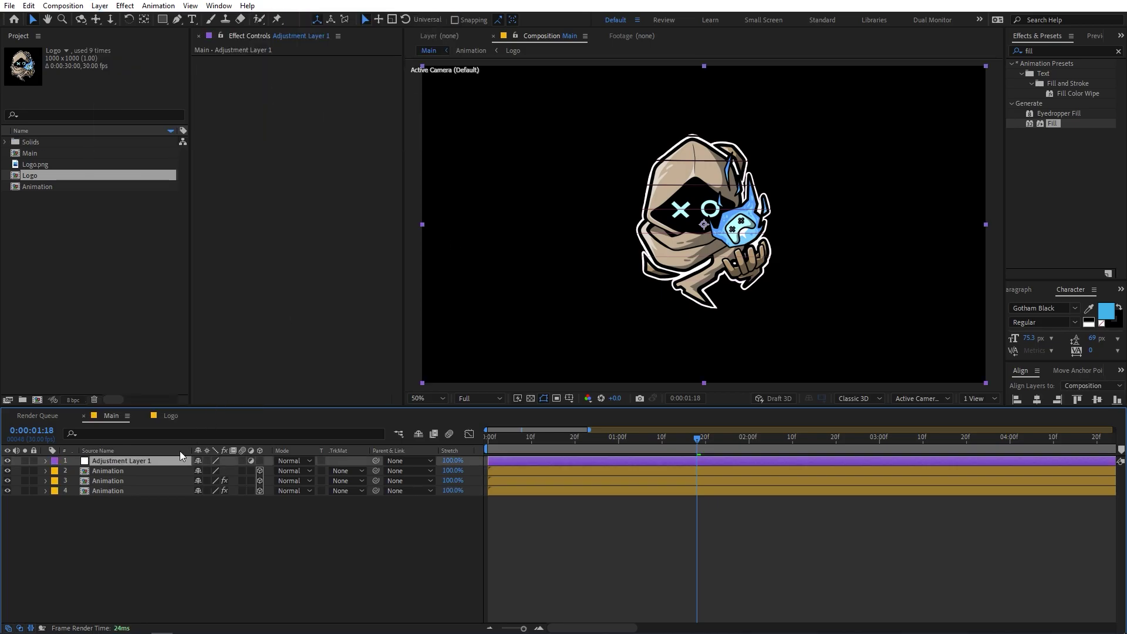
Find the Distort Transform effect by searching "tran" and apply it to Adjustment Layer 1
left_click(1061, 55)
type("y")
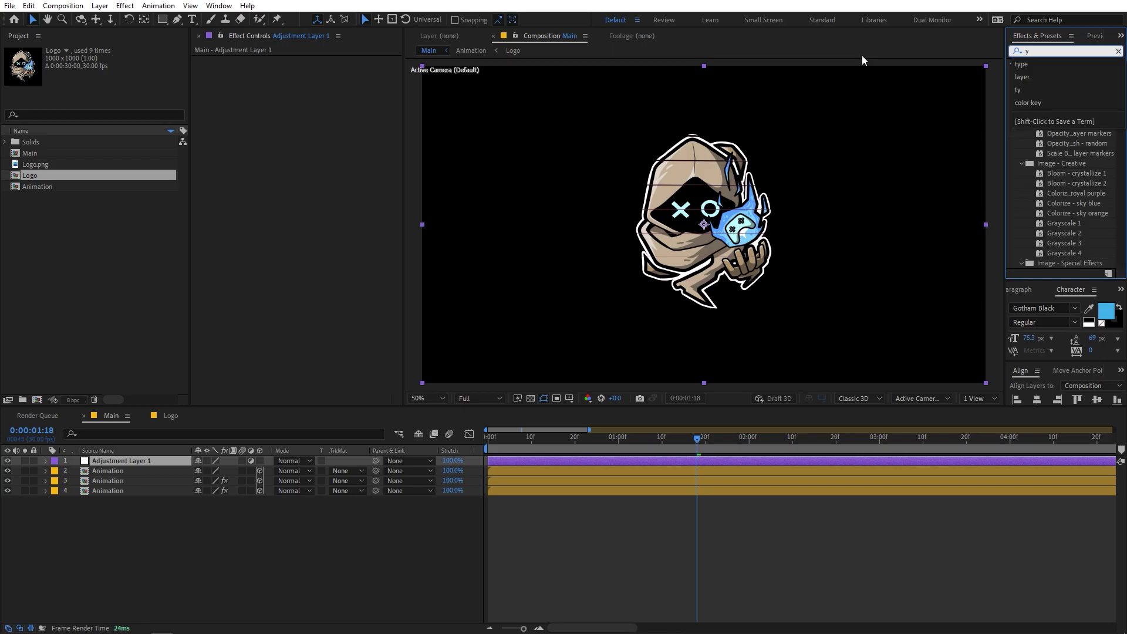
key("BackSpace")
type("tran")
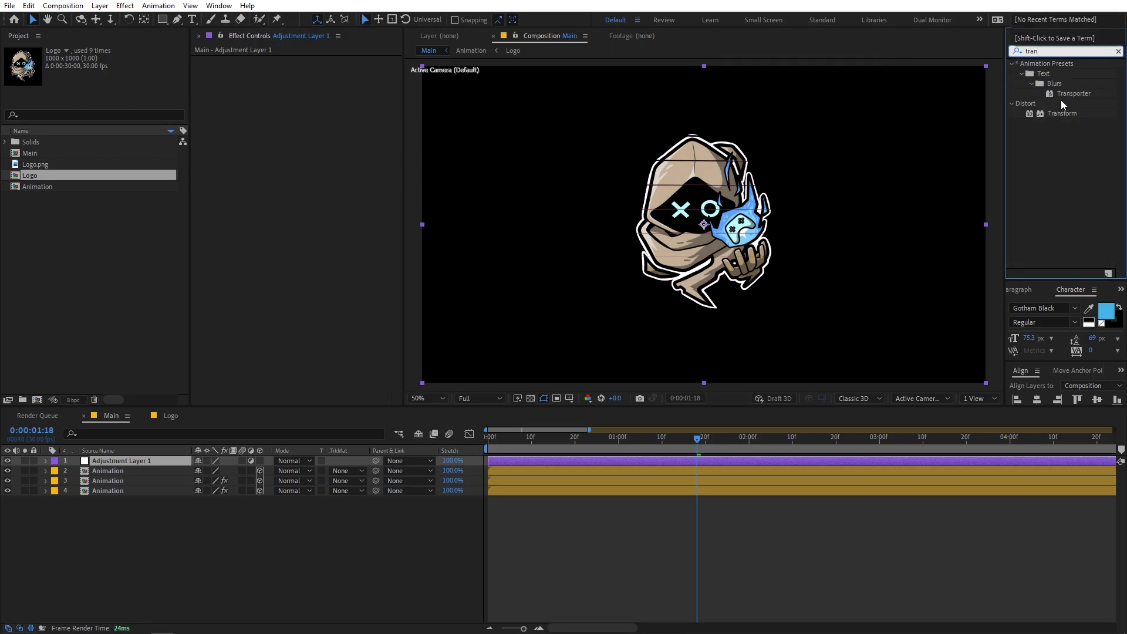
left_click_drag(1059, 113, 121, 462)
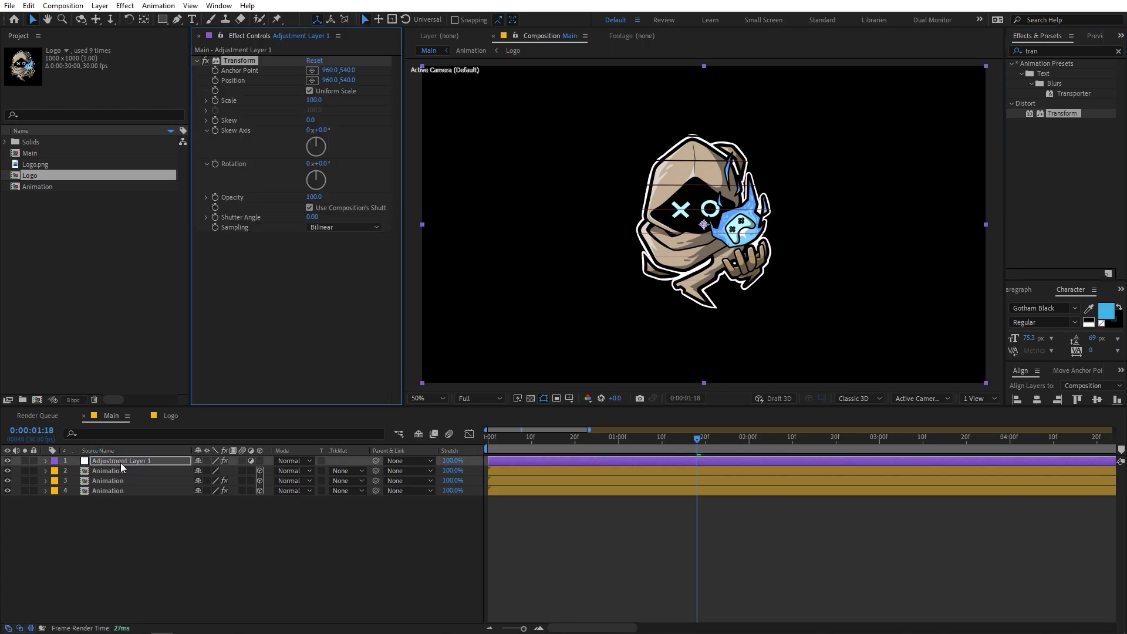
At 0:00:00:17, set the Transform effect's Scale to 183 on Adjustment Layer 1
left_click_drag(494, 441, 561, 436)
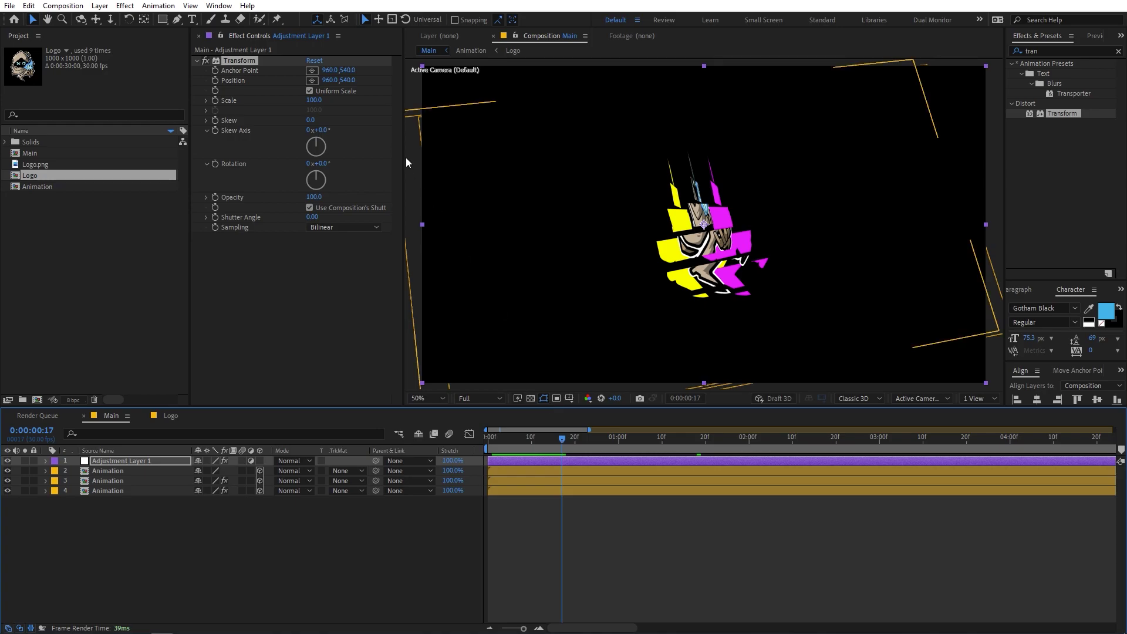
mouse_move(314, 101)
left_mouse_down()
mouse_move(356, 104)
mouse_move(330, 103)
left_mouse_up()
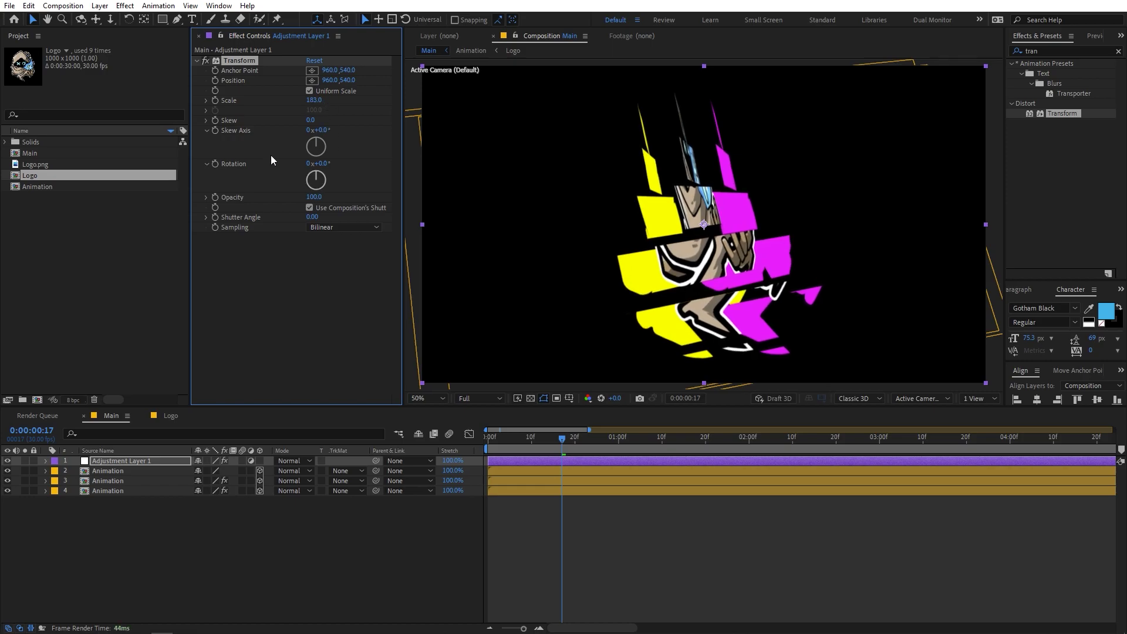
left_click(98, 228)
Mask Adjustment Layer 1 with a thin horizontal rectangle across the logo's upper left half and trim the layer's start to about 0:00:00:14
left_click(163, 19)
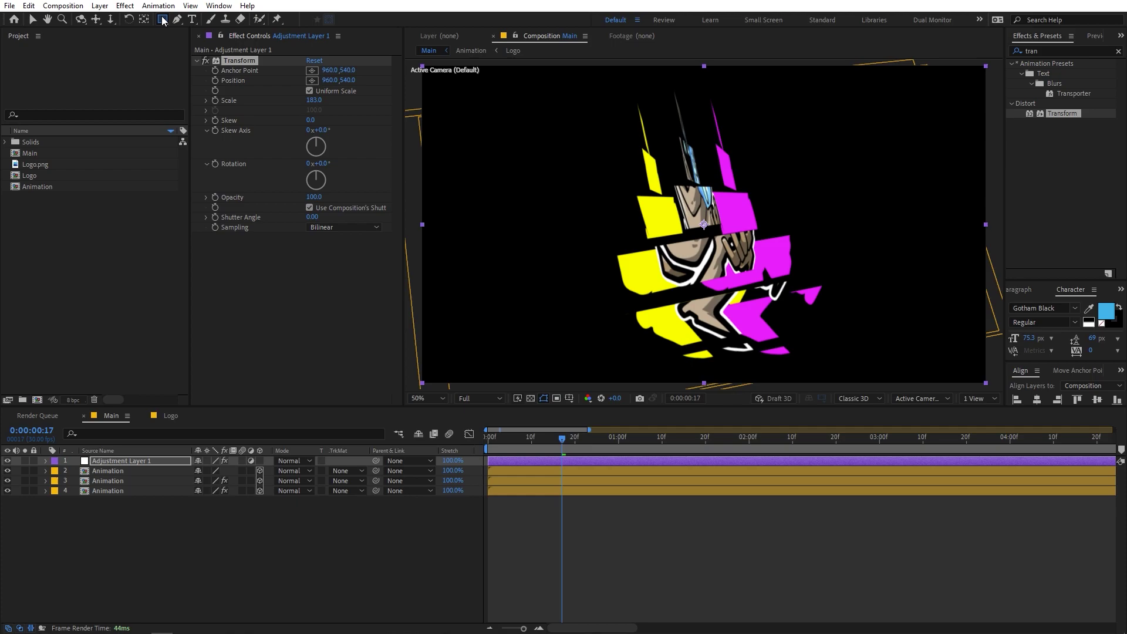
left_click(124, 464)
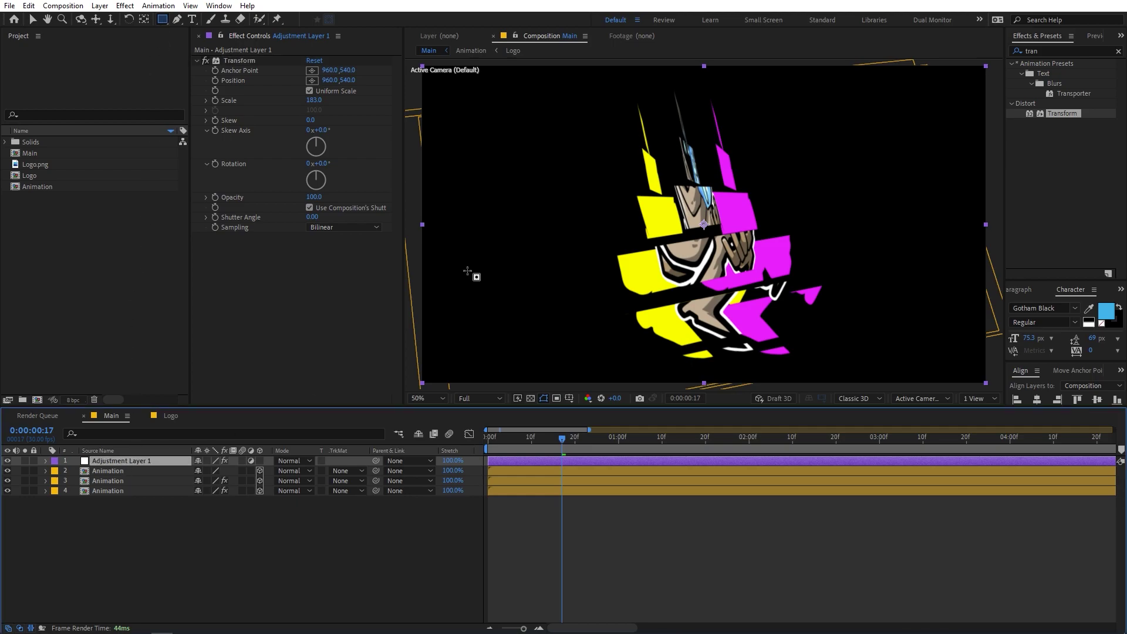
mouse_move(462, 190)
left_mouse_down()
mouse_move(618, 221)
mouse_move(710, 220)
left_mouse_up()
left_click(483, 467)
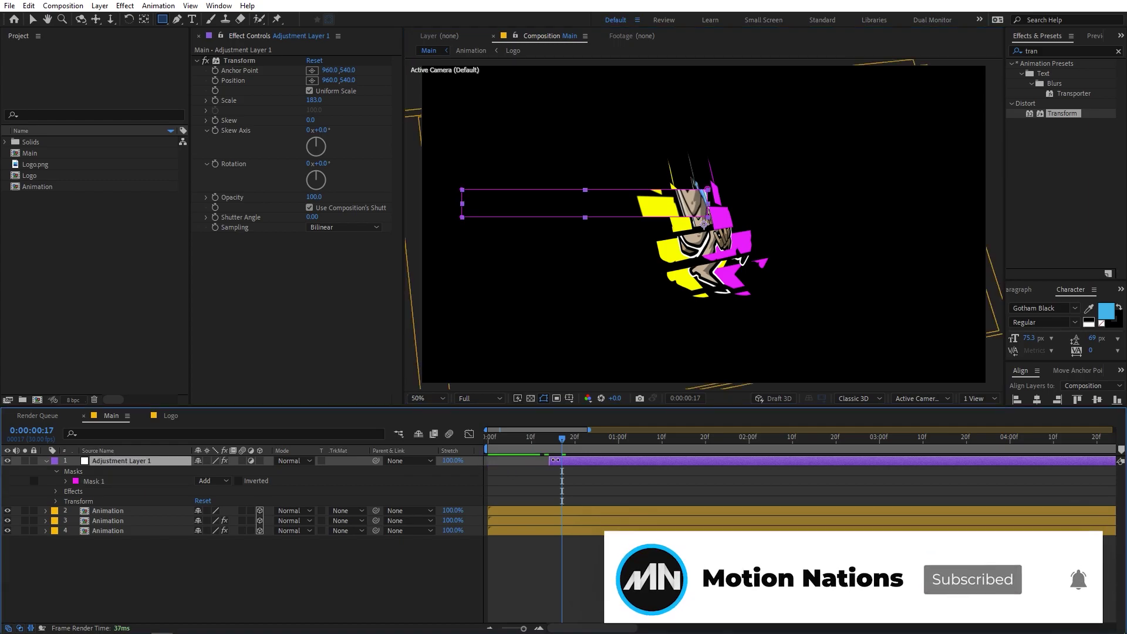
Trim the end of Adjustment Layer 1 to about 0:00:00:18 so it lasts only a few frames
key("minus")
key("minus")
key("minus")
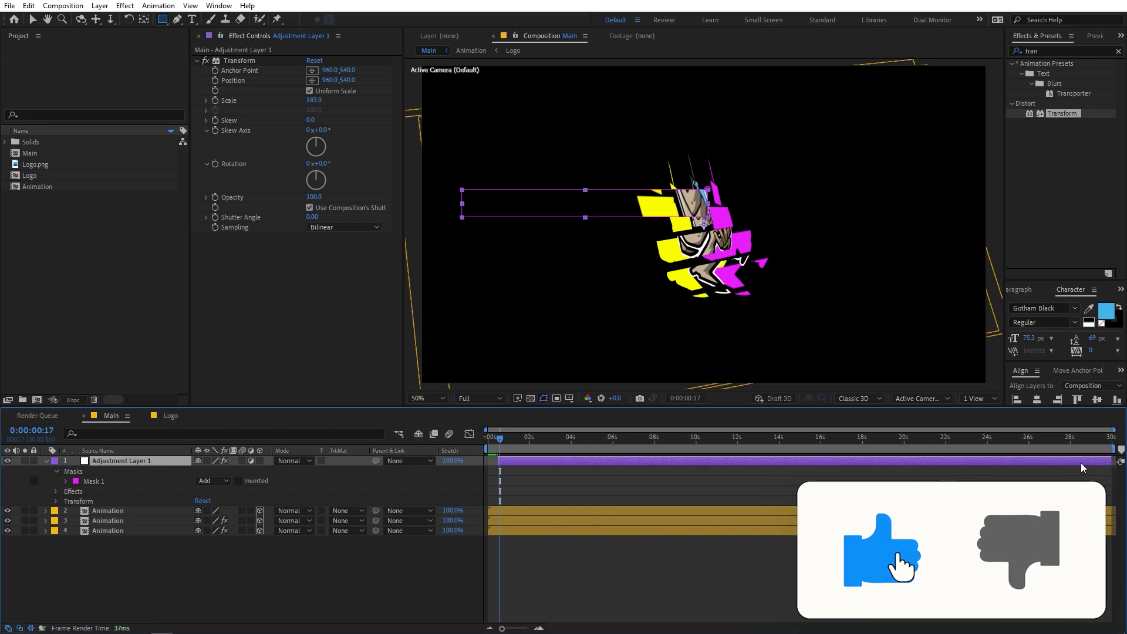
left_click_drag(1118, 462, 498, 467)
key("semicolon")
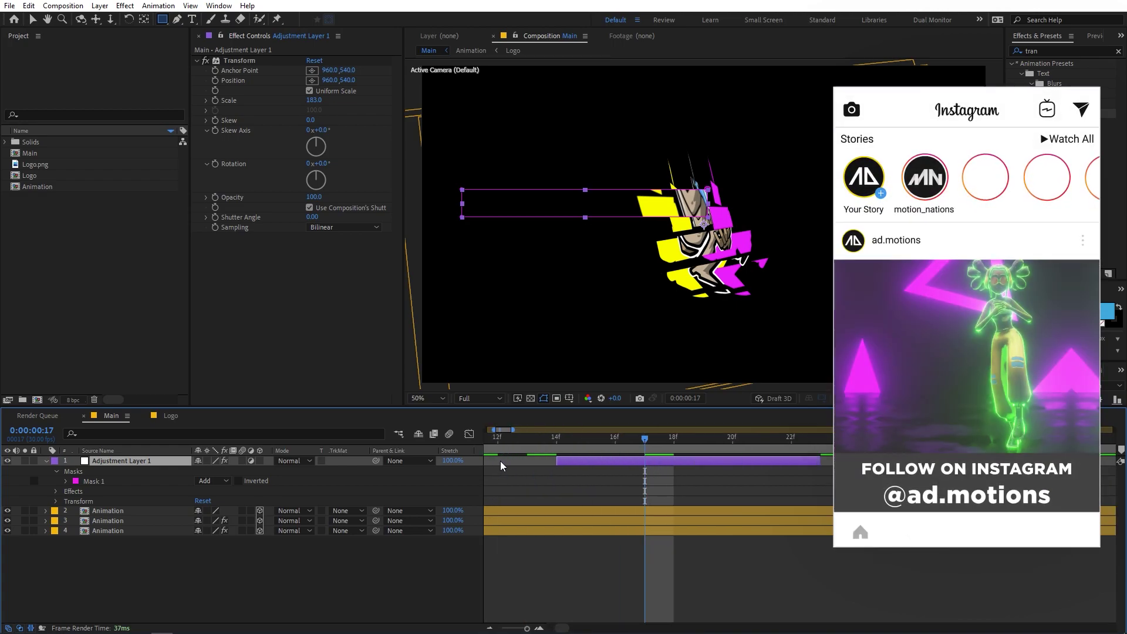
left_click_drag(743, 465, 674, 461)
left_click_drag(644, 439, 688, 455)
key("semicolon")
Duplicate Adjustment Layer 1, place the copy at about 0:00:00:19 to 0:00:00:21, and go to 0:00:00:20
key("ctrl+d")
left_click_drag(621, 459, 658, 458)
left_click(647, 438)
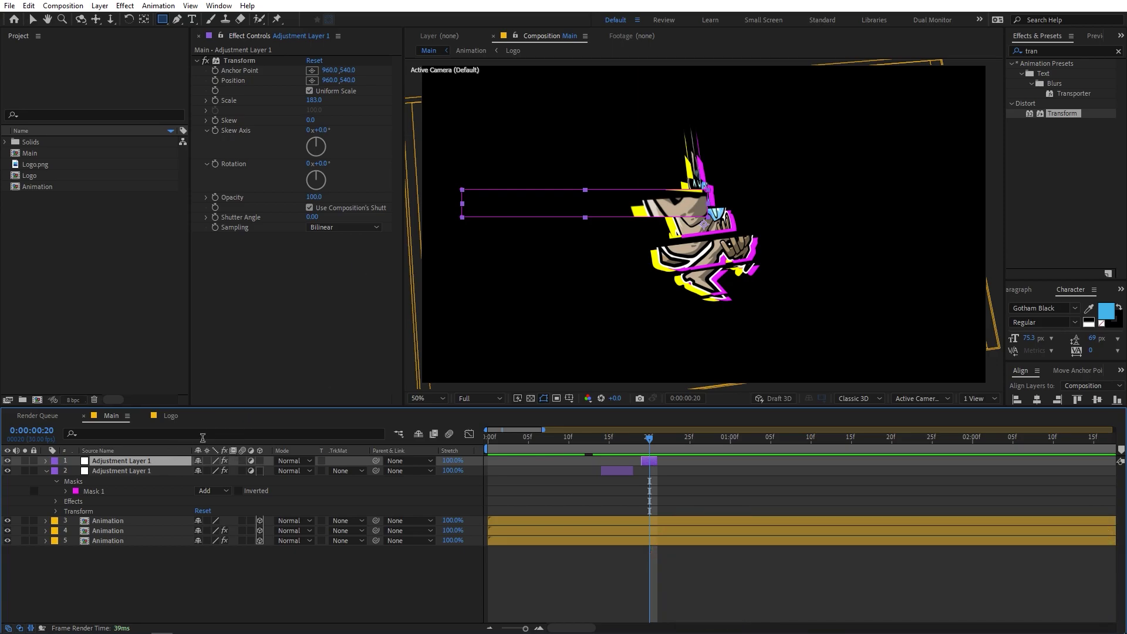
Move the duplicated adjustment layer down and right until its masked strip crosses the lower part of the logo
key("Return")
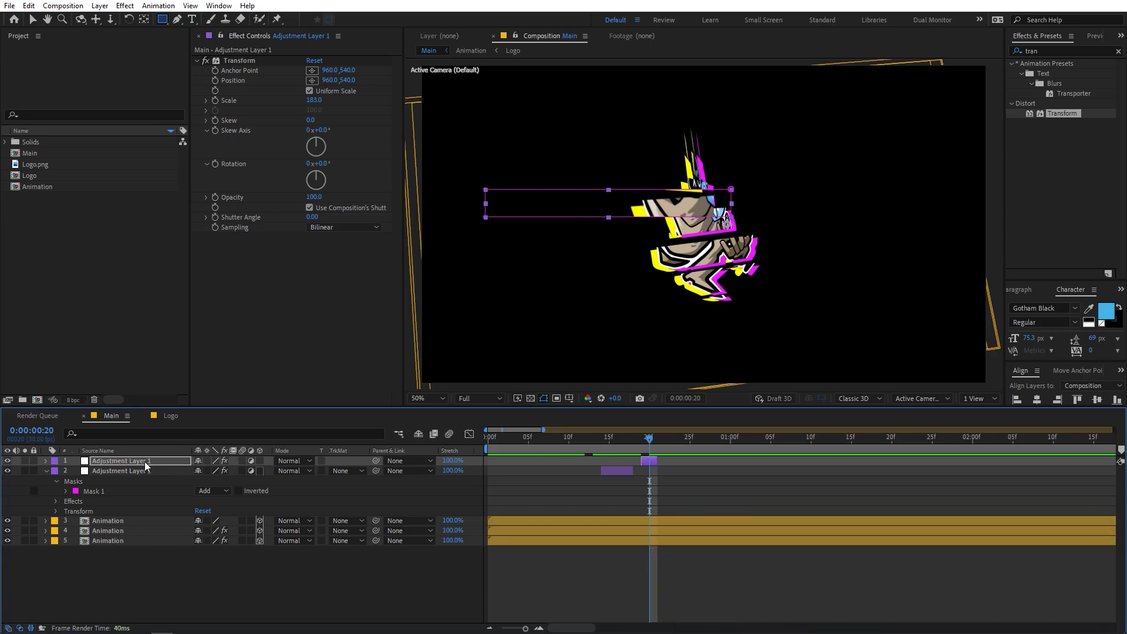
key("shift+Right")
key("shift+Down")
key("shift+Down")
key("shift+Down")
key("shift+Down")
key("shift+Down")
key("shift+Down")
key("shift+Down")
key("shift+Down")
key("shift+Down")
key("shift+Down")
key("shift+Down")
key("shift+Down")
key("shift+Down")
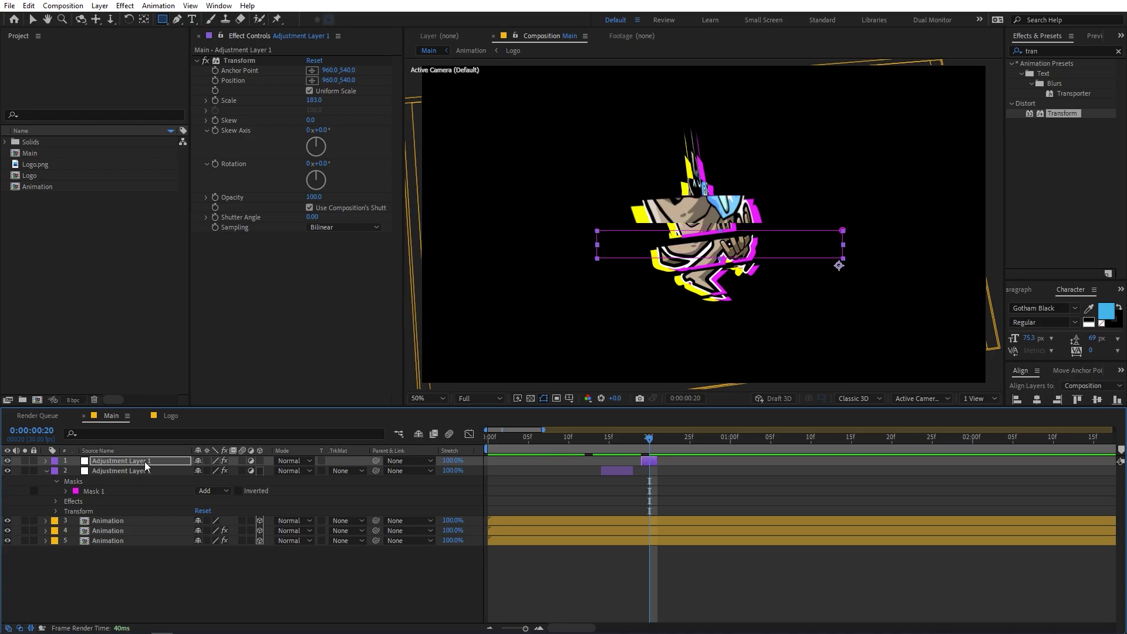
key("shift+Right")
key("shift+Right")
key("shift+Right")
key("shift+Right")
key("shift+Right")
key("shift+Right")
key("shift+Right")
key("shift+Right")
key("shift+Right")
key("shift+Right")
key("shift+Right")
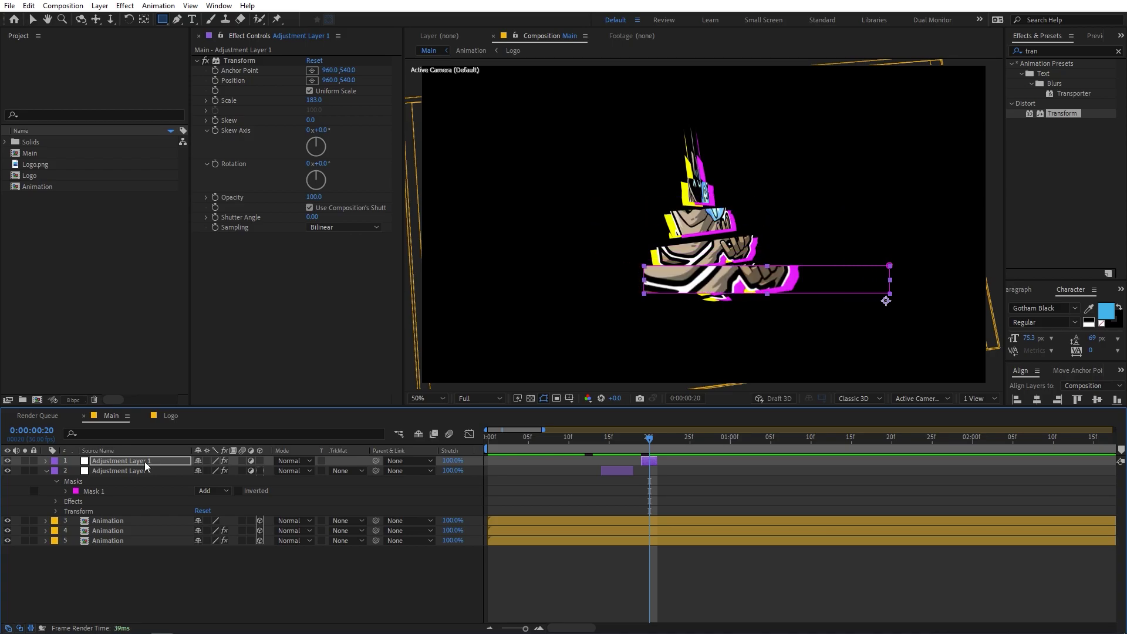
Go to 0:00:00:16, within the time span of the original adjustment layer
left_click_drag(599, 439, 635, 444)
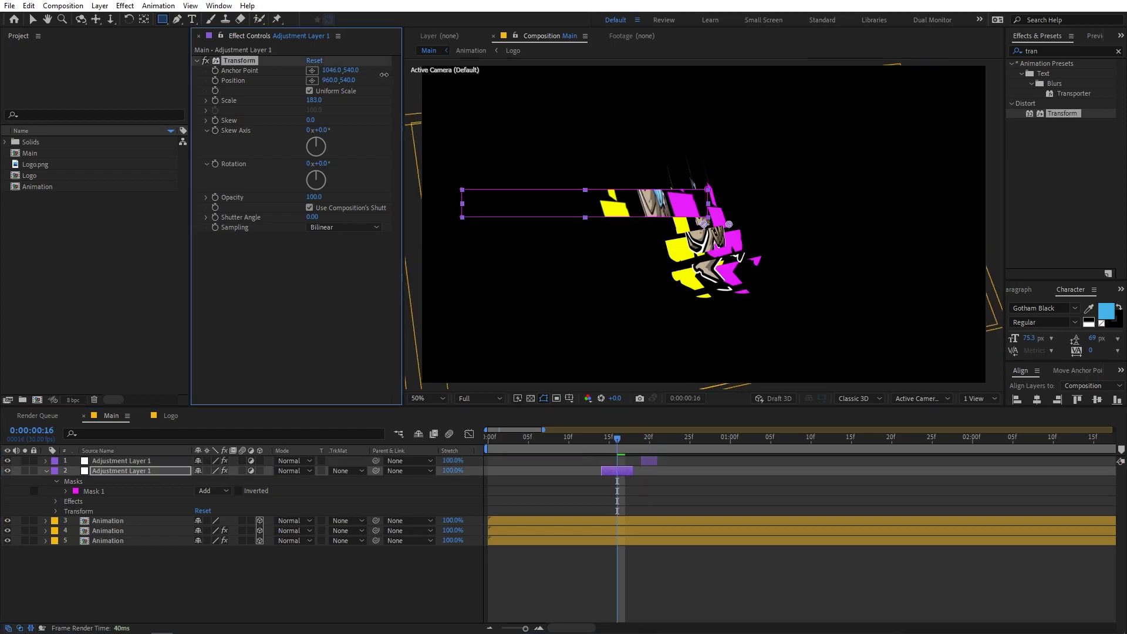
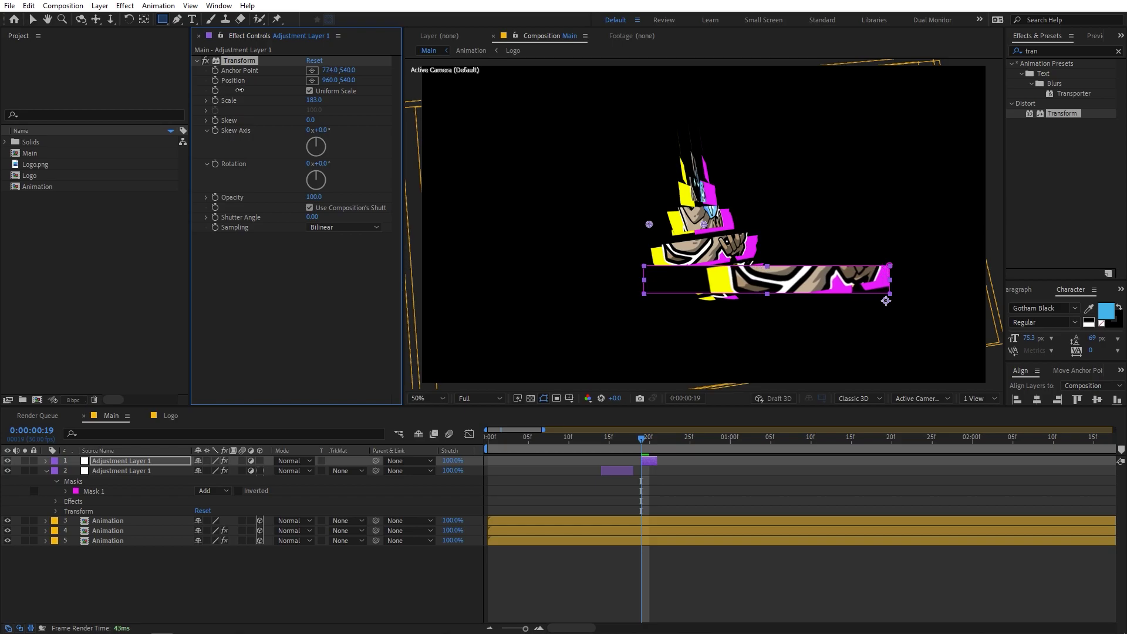
Duplicate the second adjustment layer, place the copy from about 0:00:00:22 to 0:00:00:26, and go to 0:00:00:23
left_click(666, 505)
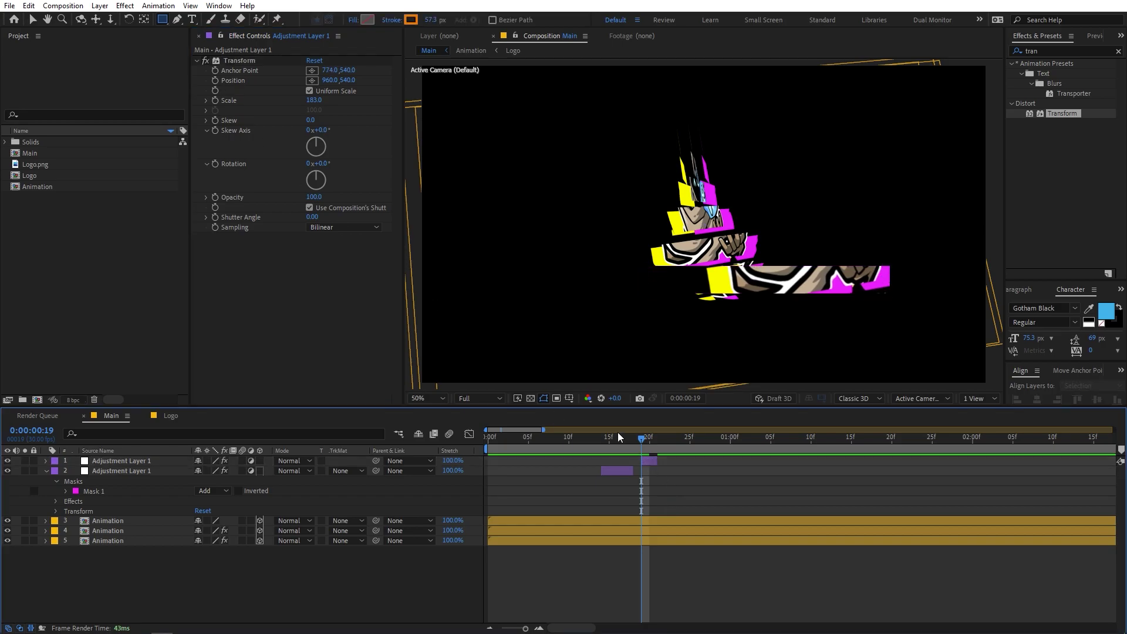
left_click(654, 439)
left_click(647, 464)
key("ctrl+d")
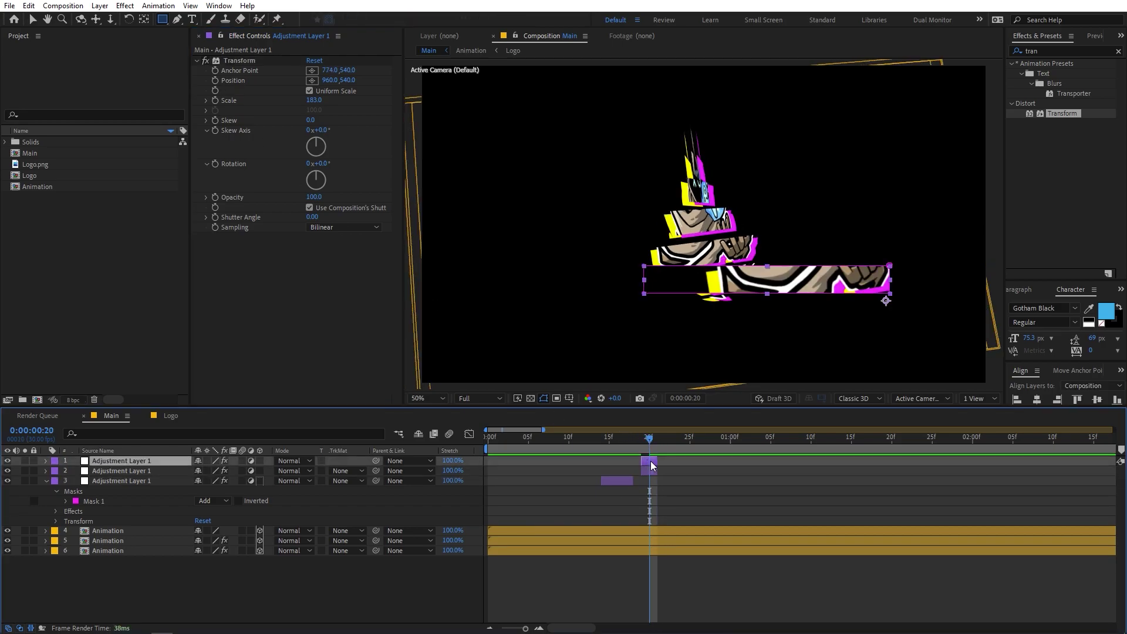
left_click_drag(652, 465, 680, 442)
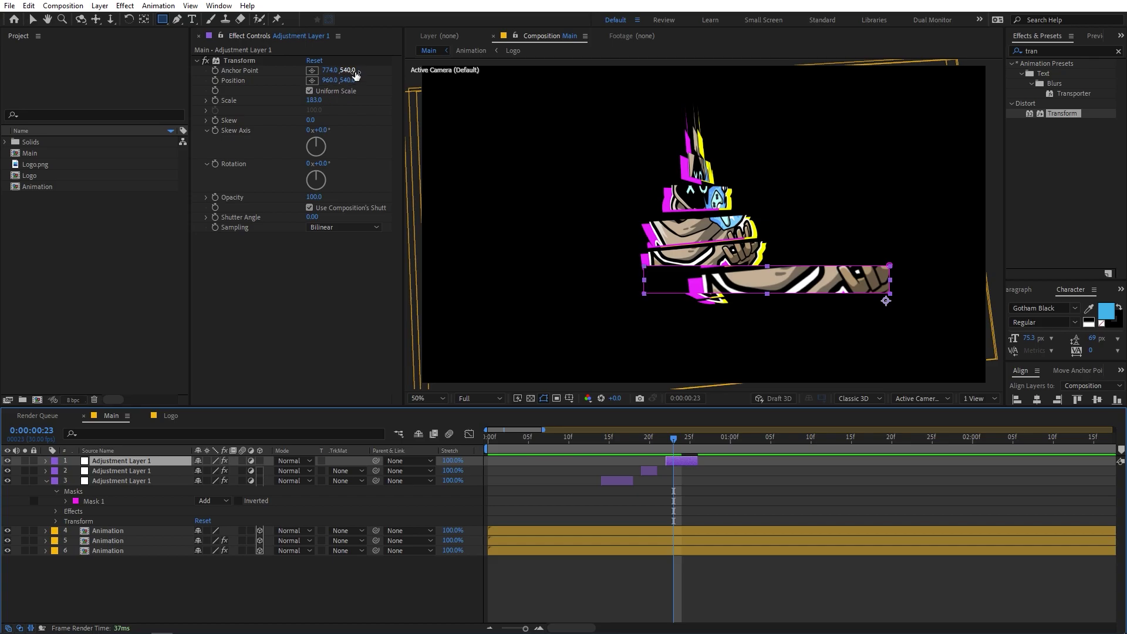
Set the new copy's Transform anchor point Y to 388 and move its masked strip up across the logo's face
left_click_drag(347, 71, 252, 86)
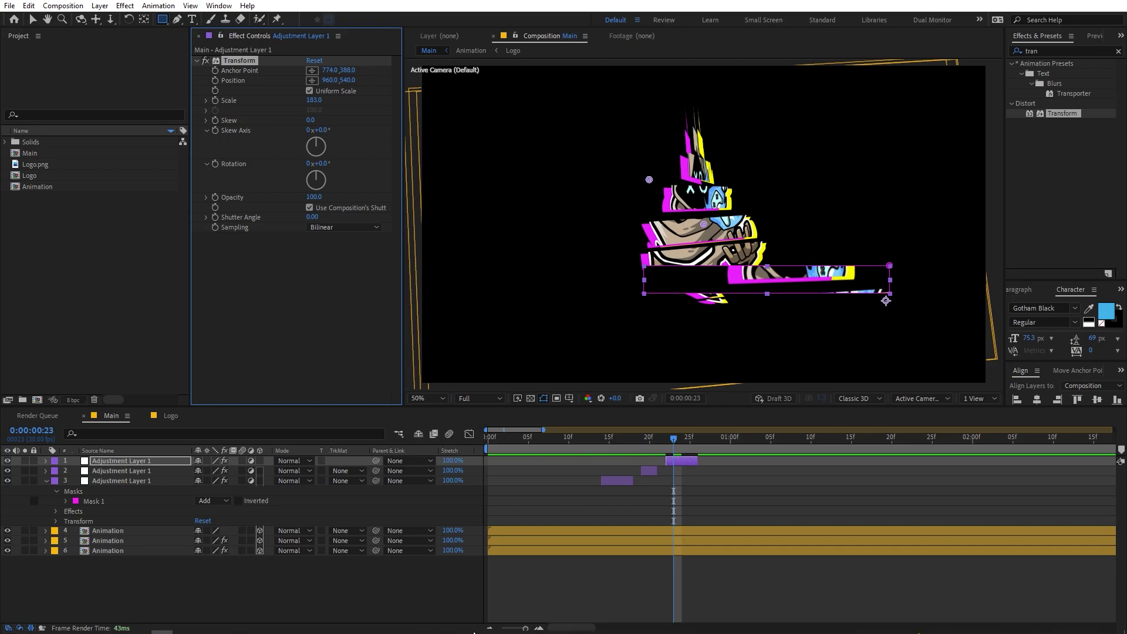
left_click(155, 463)
key("shift+Up")
key("shift+Up")
key("shift+Up")
key("shift+Up")
key("shift+Up")
key("shift+Up")
key("shift+Up")
key("shift+Up")
key("shift+Up")
key("shift+Up")
key("shift+Up")
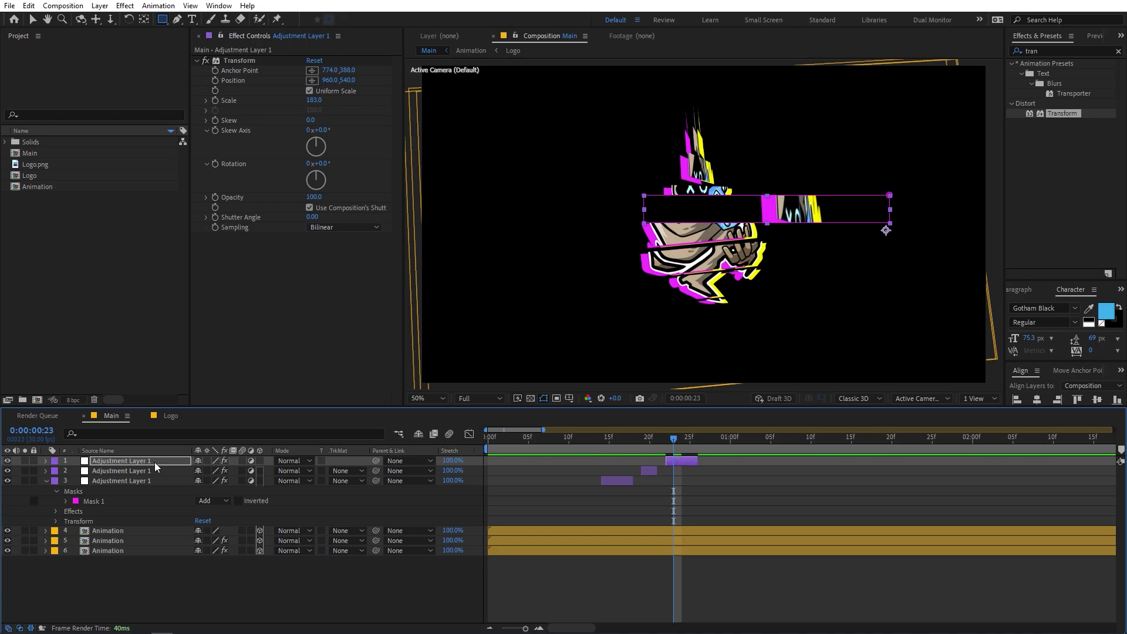
Duplicate this adjustment layer, trim the copy's start to about 0:00:00:24, and go to 0:00:00:25
key("ctrl+d")
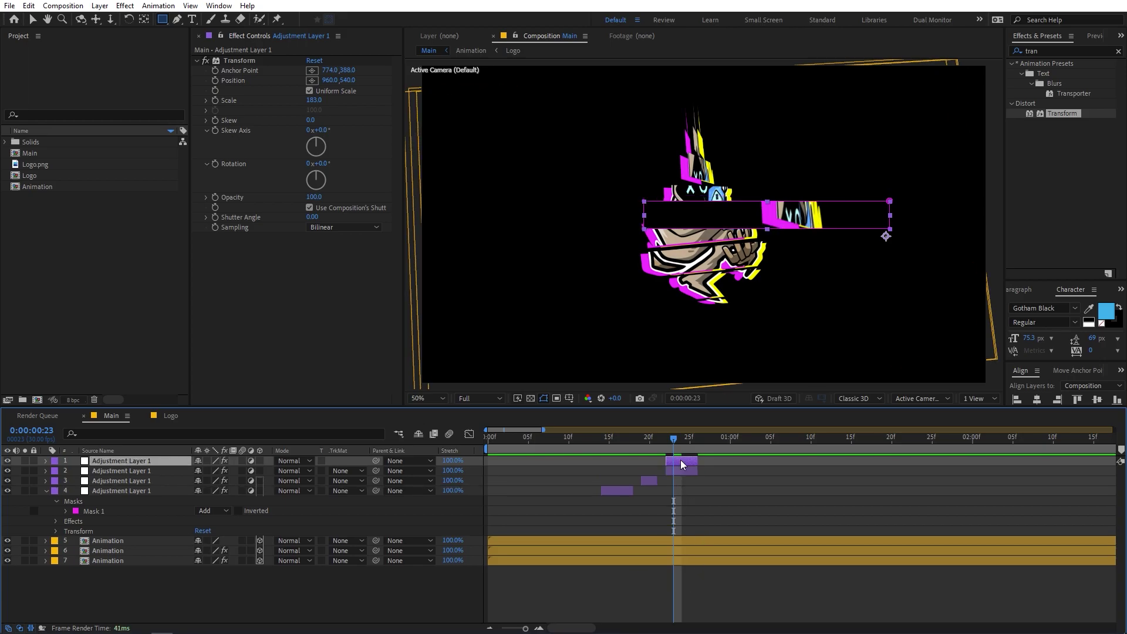
left_click_drag(681, 460, 717, 461)
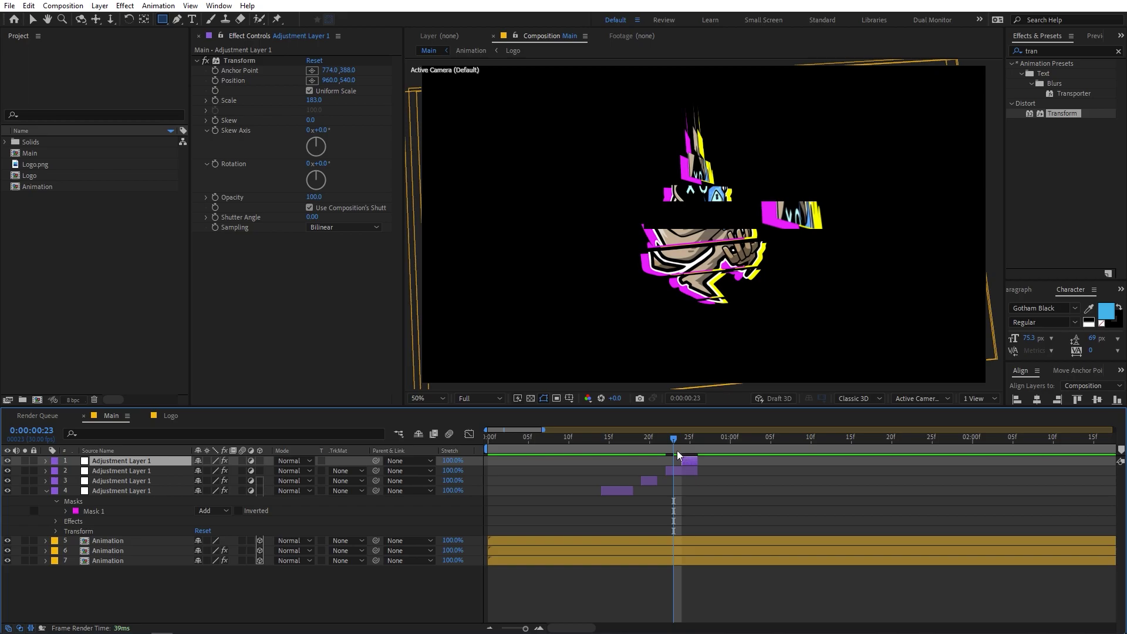
left_click_drag(677, 449, 689, 446)
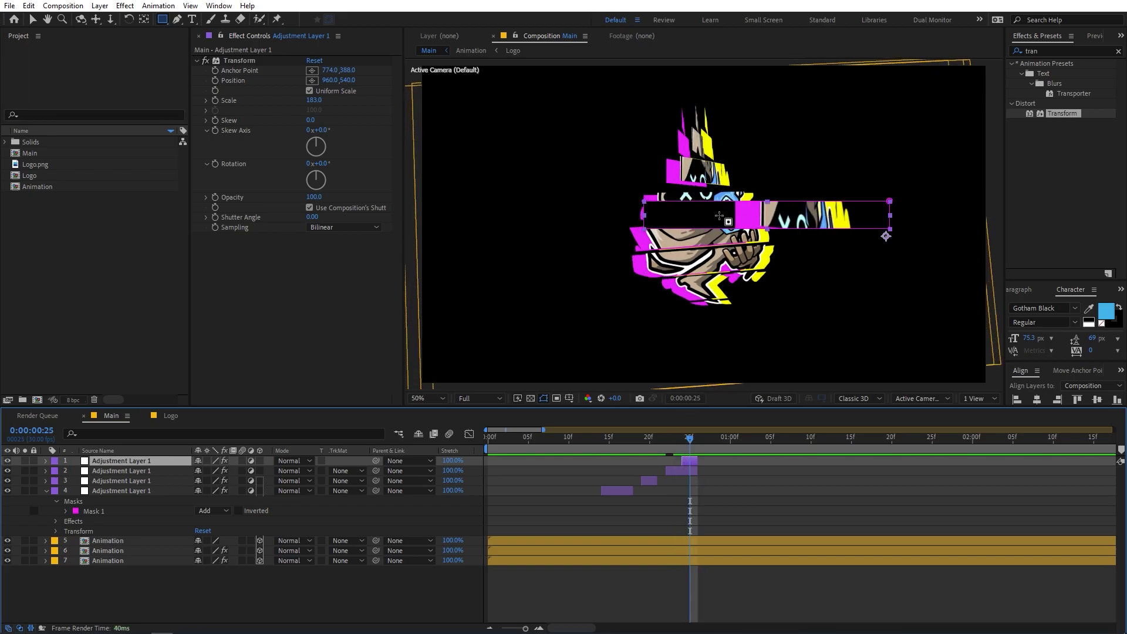
Make the new copy's mask narrower by lowering its two upper corner points
key("v")
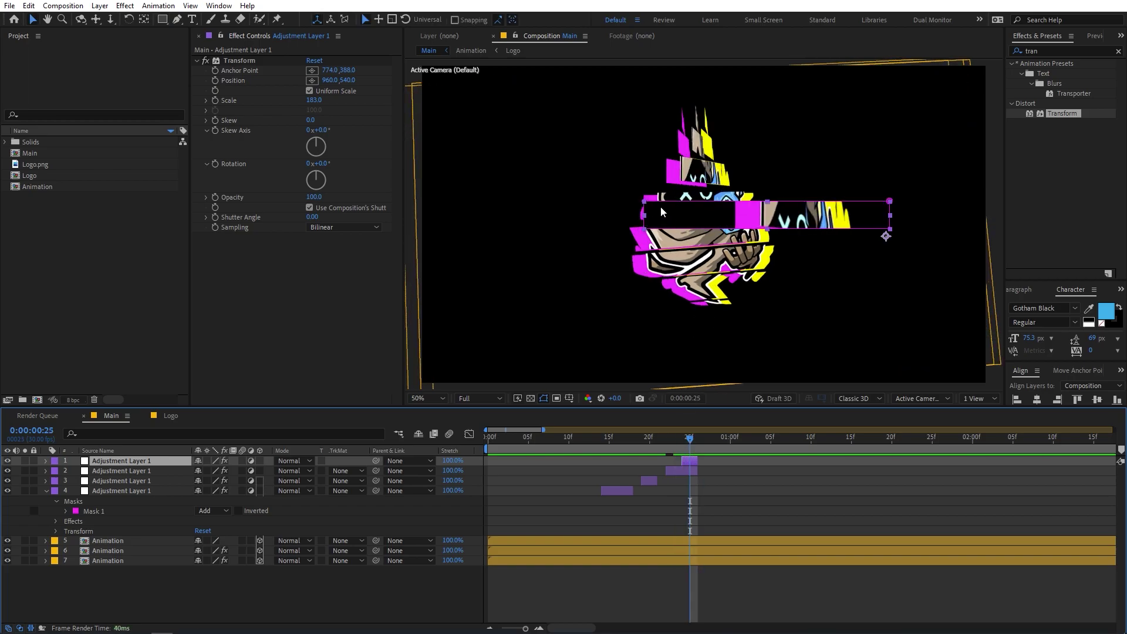
left_click(890, 202)
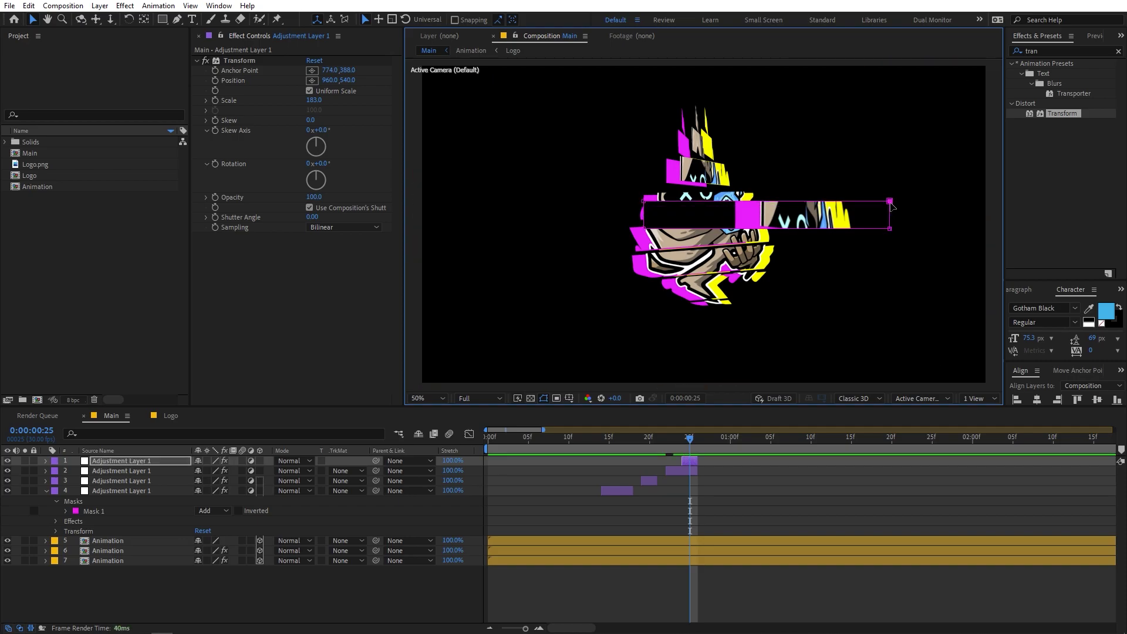
left_click(645, 202, "shift")
key("shift+Down")
key("shift+Down")
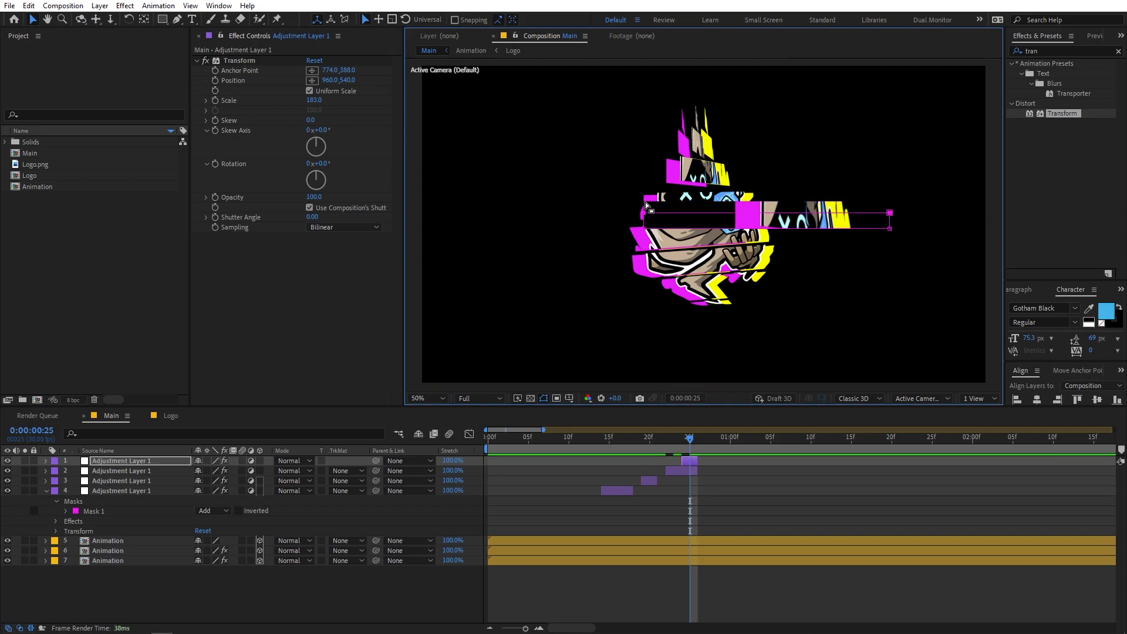
left_click(763, 223)
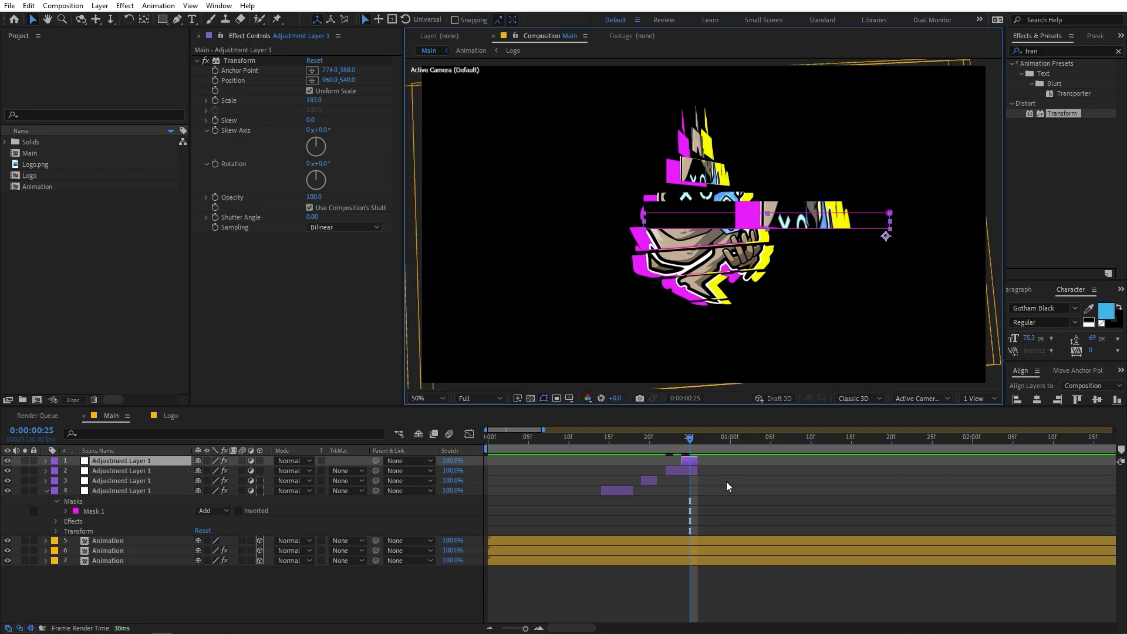
Move the narrowed strip down and left until it crosses the lower part of the logo and extends past its left side
key("shift+Left")
key("shift+Left")
key("shift+Left")
key("shift+Left")
key("shift+Left")
key("shift+Left")
key("shift+Left")
key("shift+Left")
key("shift+Left")
key("shift+Left")
key("shift+Left")
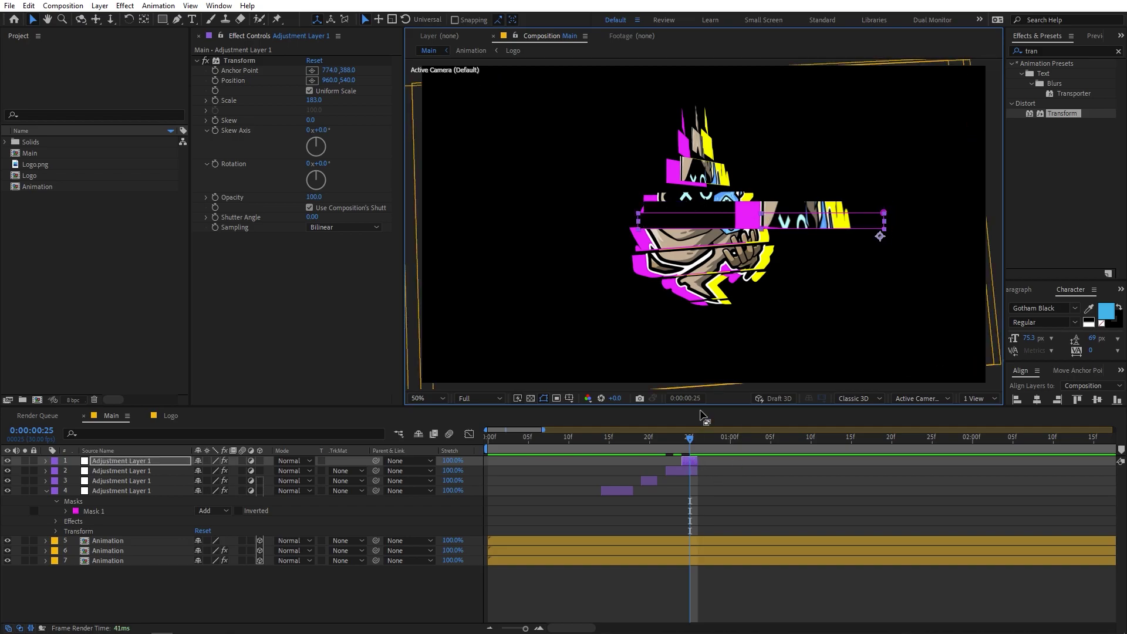
key("shift+Down")
key("shift+Down")
key("shift+Down")
key("shift+Down")
key("shift+Down")
key("shift+Down")
key("shift+Down")
key("shift+Down")
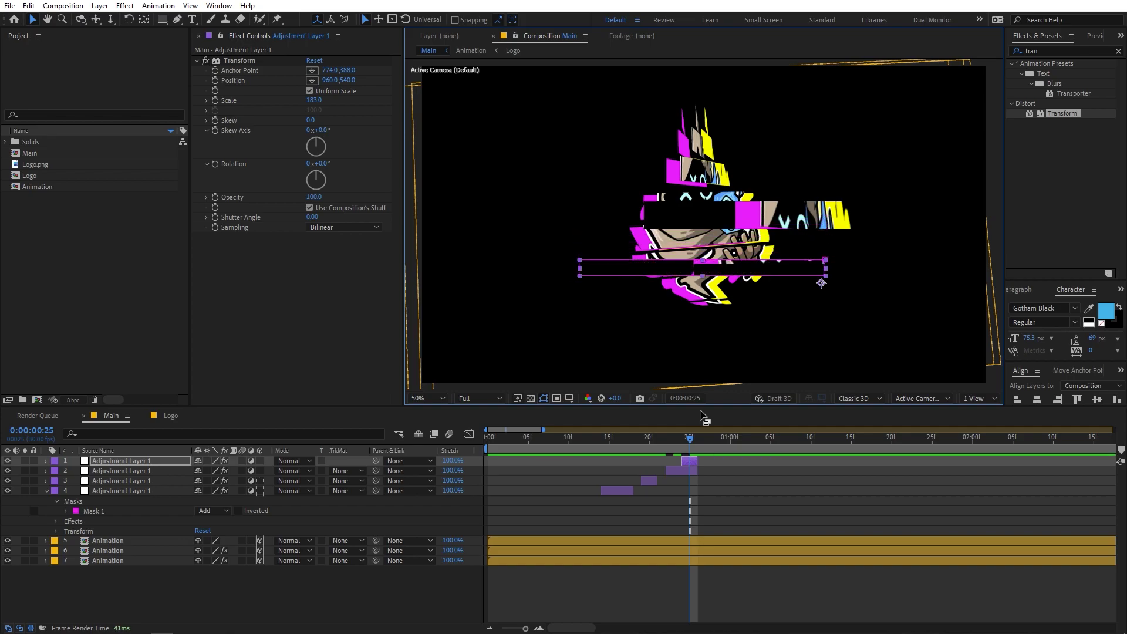
key("shift+Left")
key("shift+Left")
key("shift+Left")
key("shift+Left")
key("shift+Left")
key("shift+Left")
key("shift+Left")
key("shift+Left")
key("shift+Left")
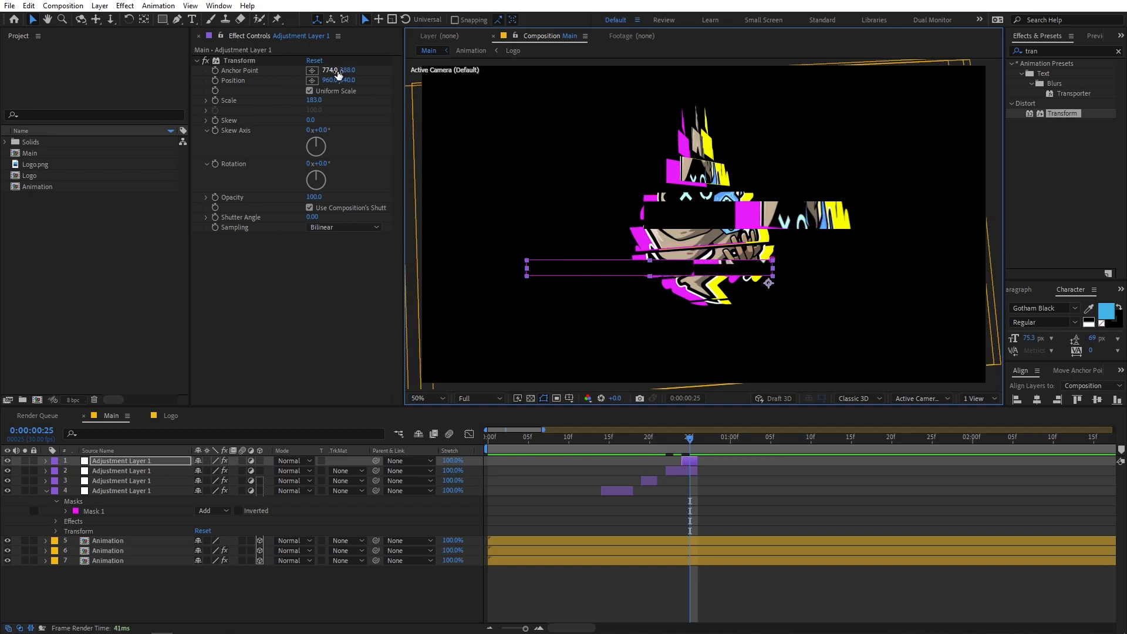
Set the narrow strip's Transform anchor point to 939, 485 and nudge the layer slightly farther left
left_click_drag(338, 74, 373, 73)
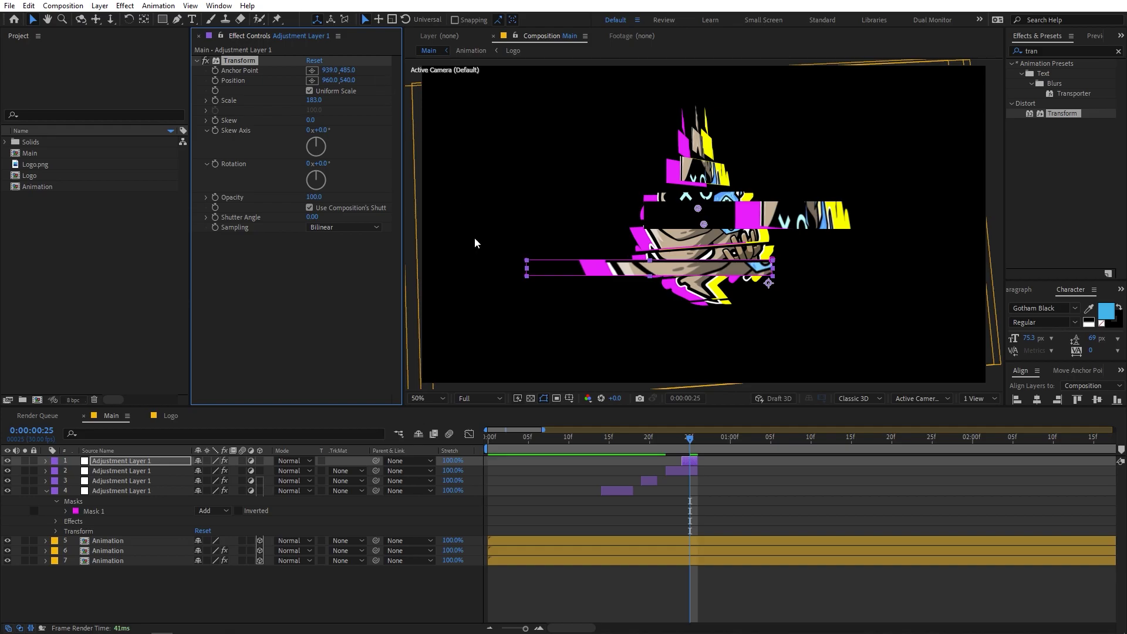
key("shift+Left")
key("shift+Left")
key("shift+Left")
key("shift+Left")
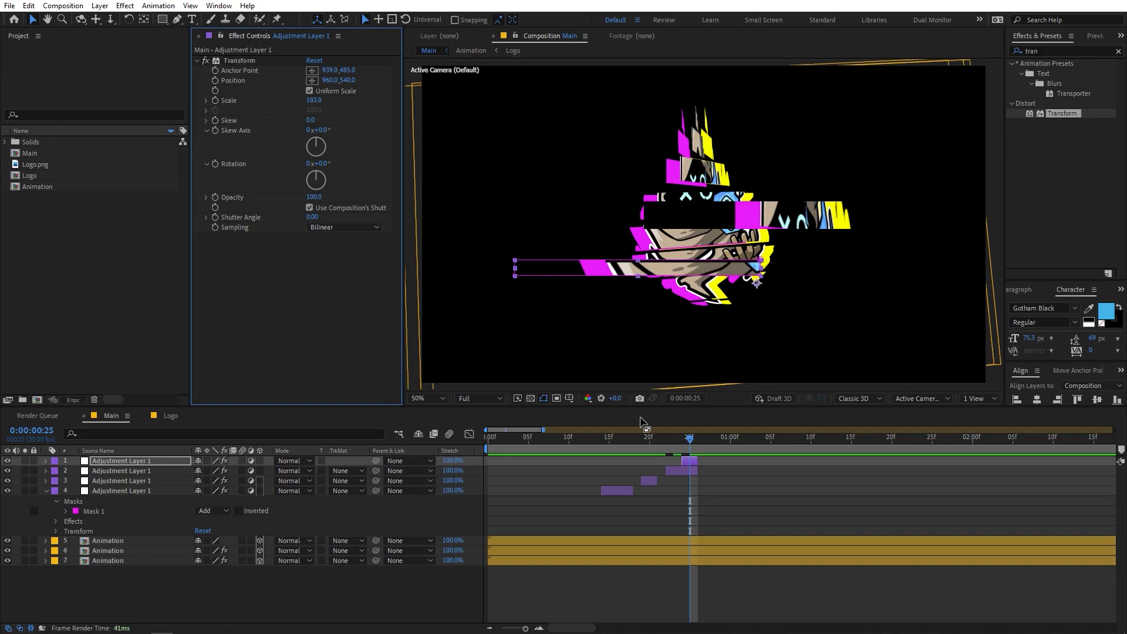
left_click(748, 467)
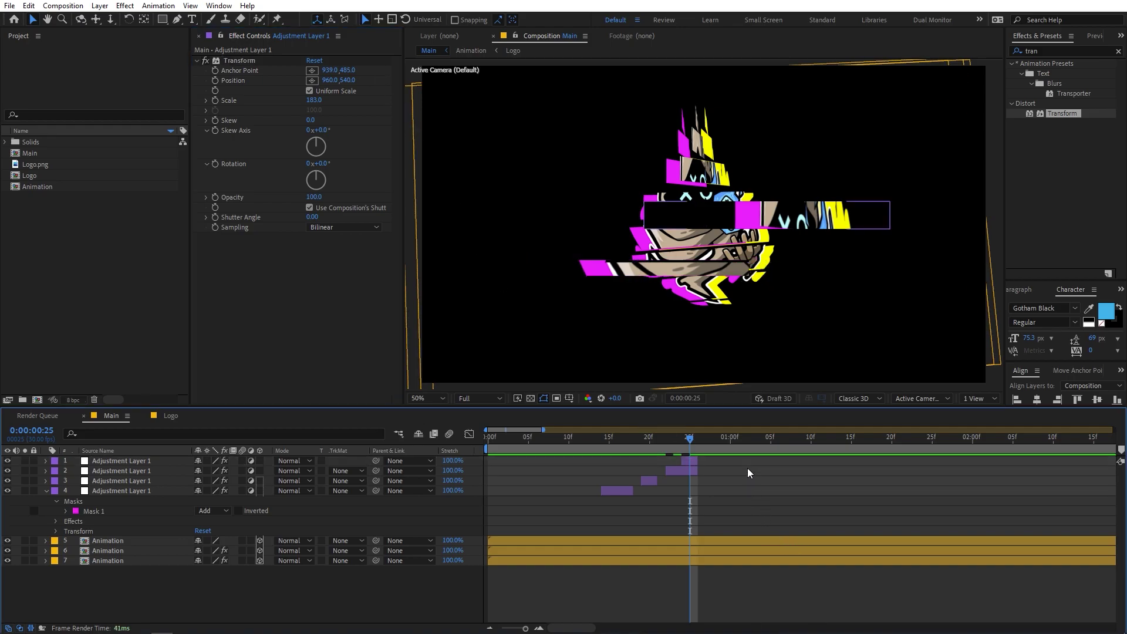
Duplicate all four adjustment layers, stack the copies above the originals, and shift them to start at about 0:00:00:20
left_click_drag(596, 444, 698, 459)
left_click(688, 460)
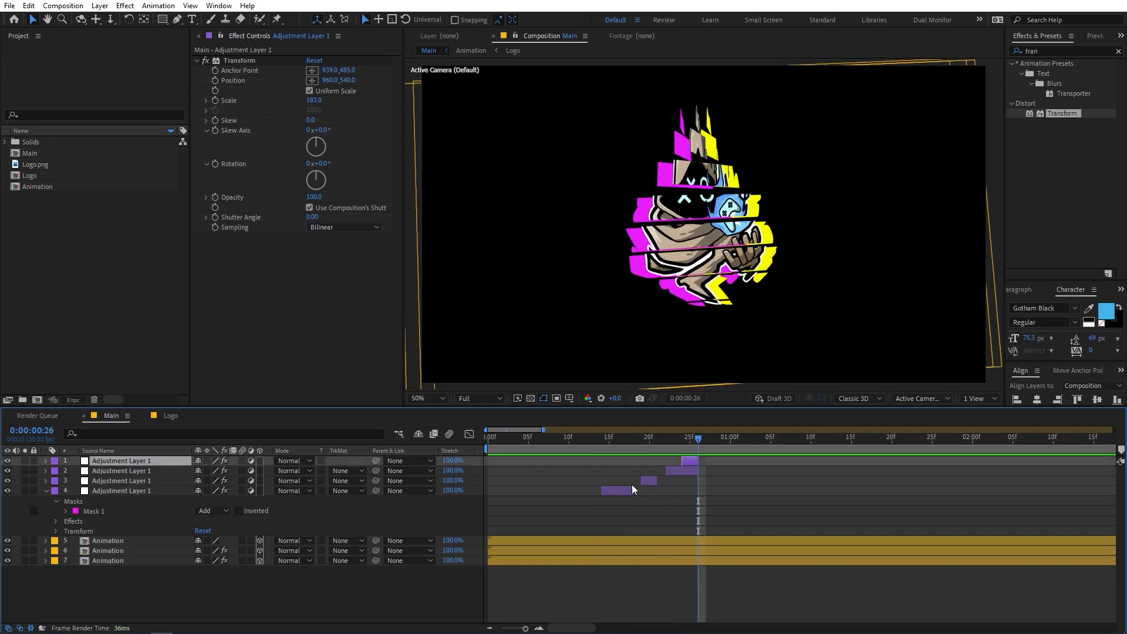
left_click(615, 490, "shift")
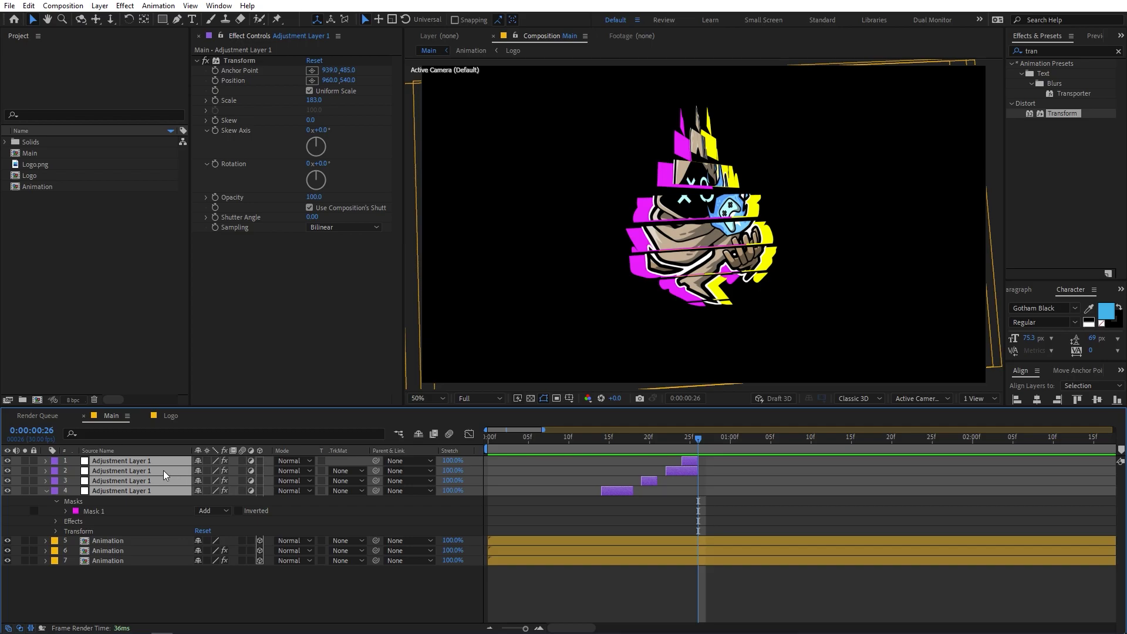
key("ctrl+d")
left_click_drag(132, 480, 136, 466)
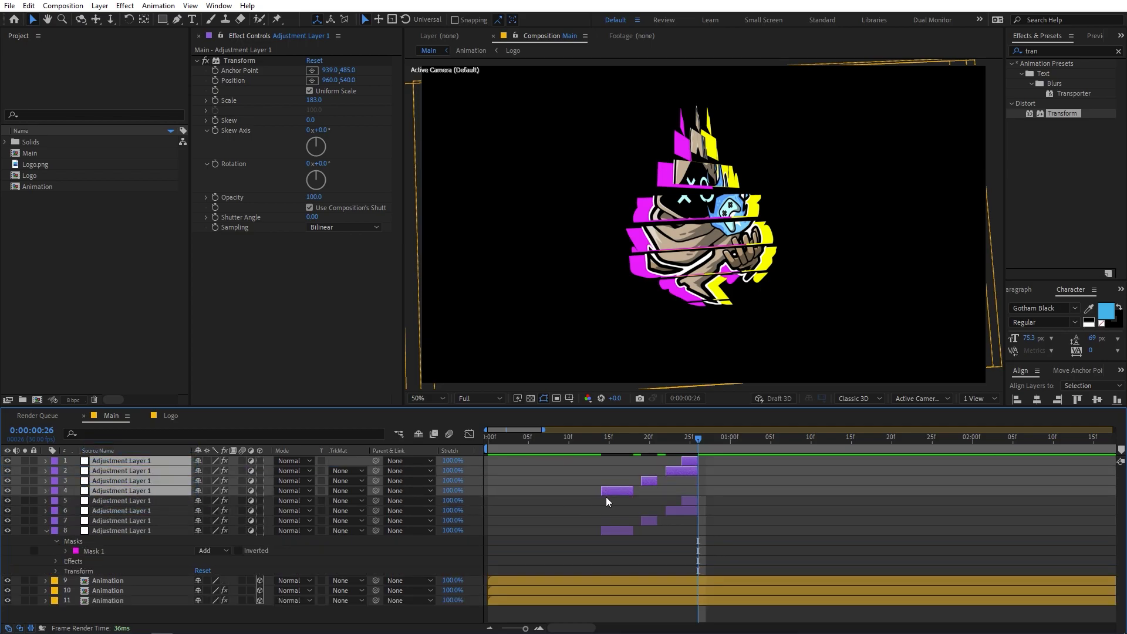
left_click_drag(611, 485, 663, 488)
left_click(608, 492)
left_click(687, 462, "shift")
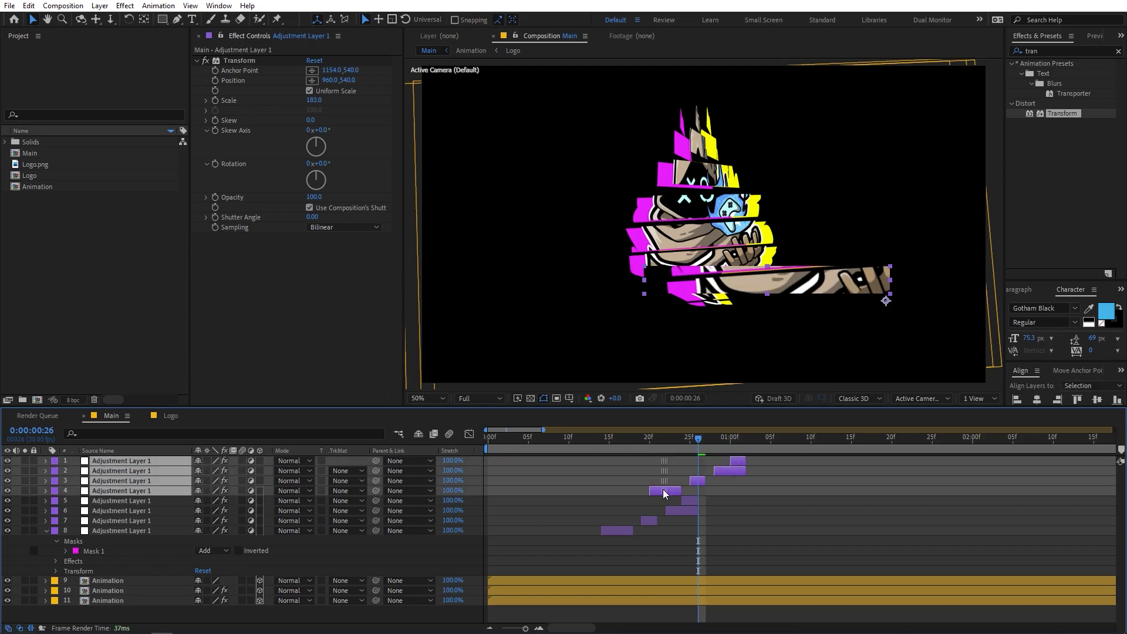
At 0:00:00:22, move the earliest copy's strip down and right across the middle of the logo
left_click(663, 447)
left_click(769, 512)
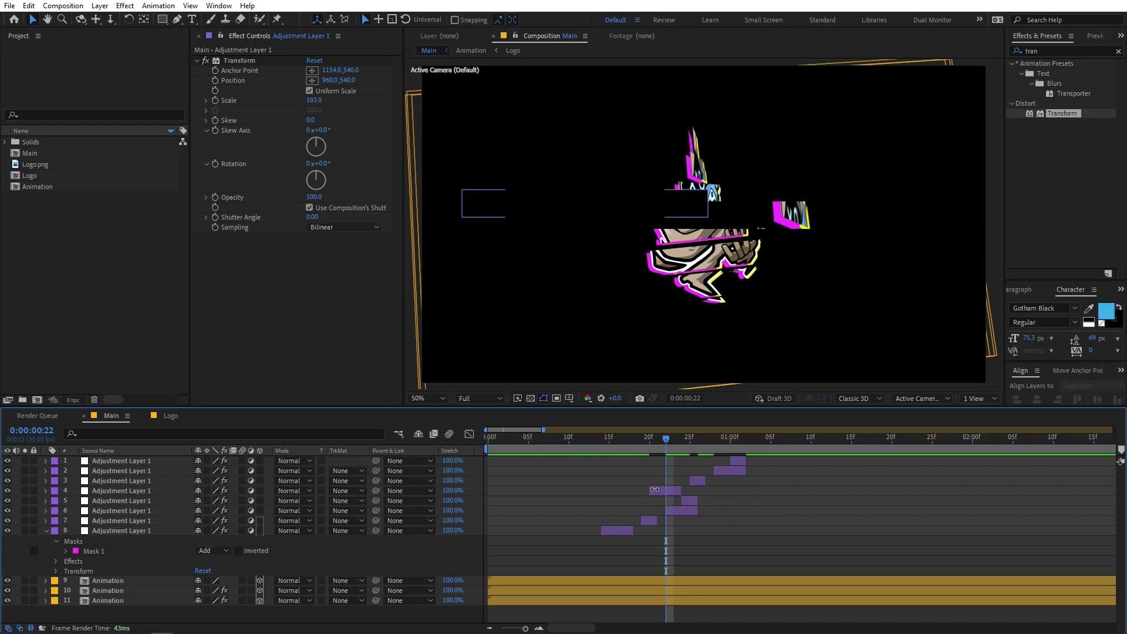
left_click(658, 492)
left_click_drag(626, 206, 703, 242)
At 0:00:00:26, move the second copy's strip up from the logo's base to its face
left_click(698, 445)
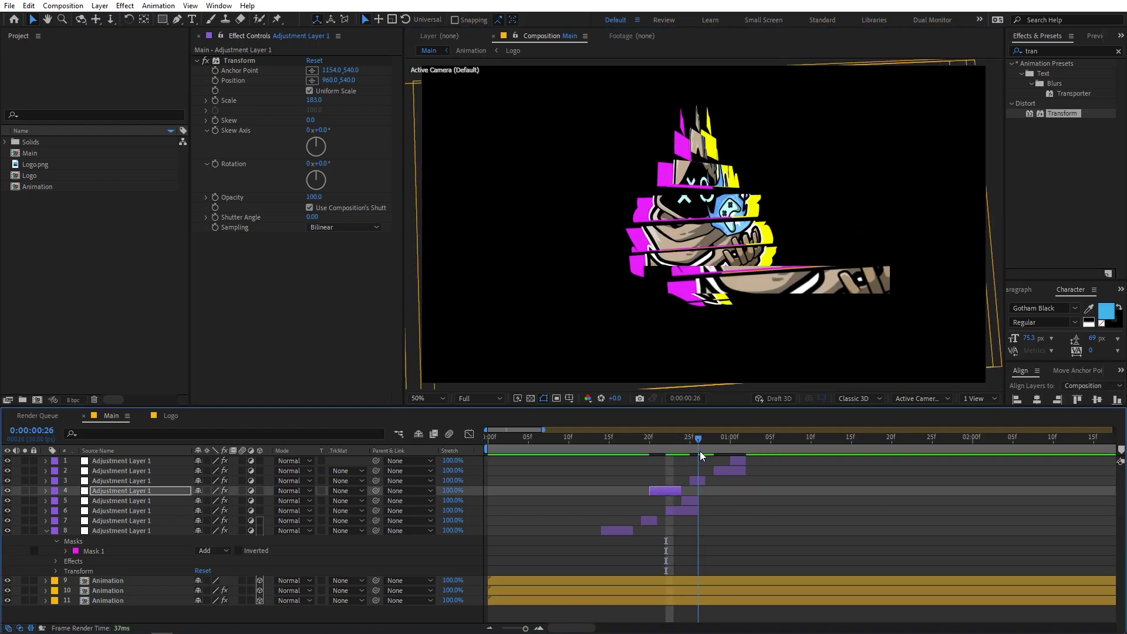
left_click(698, 480)
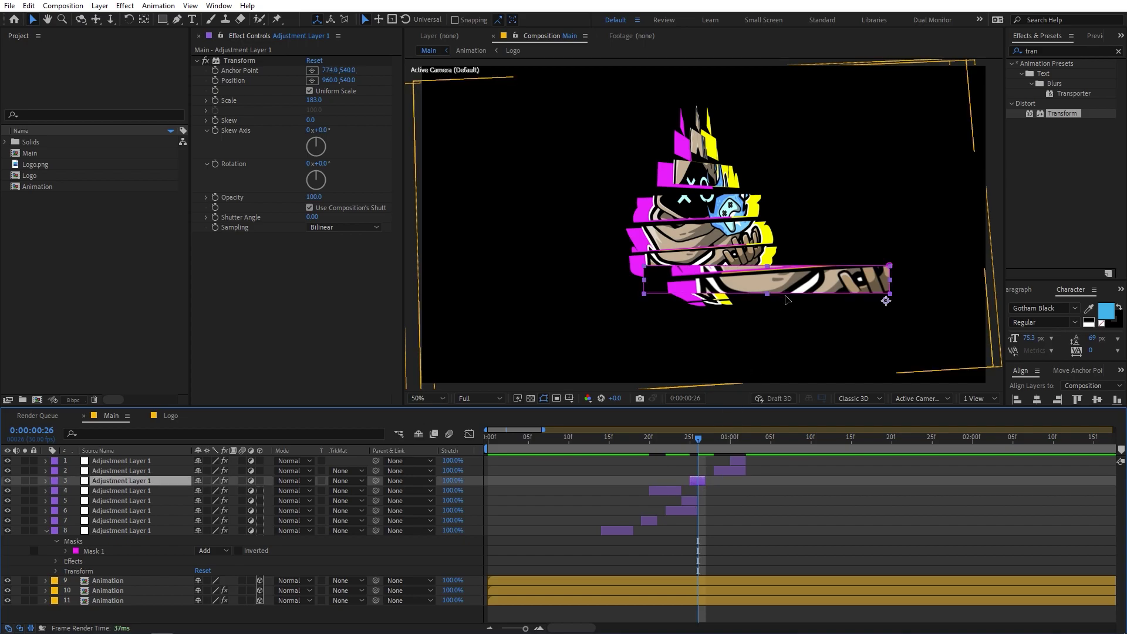
left_click_drag(809, 276, 810, 192)
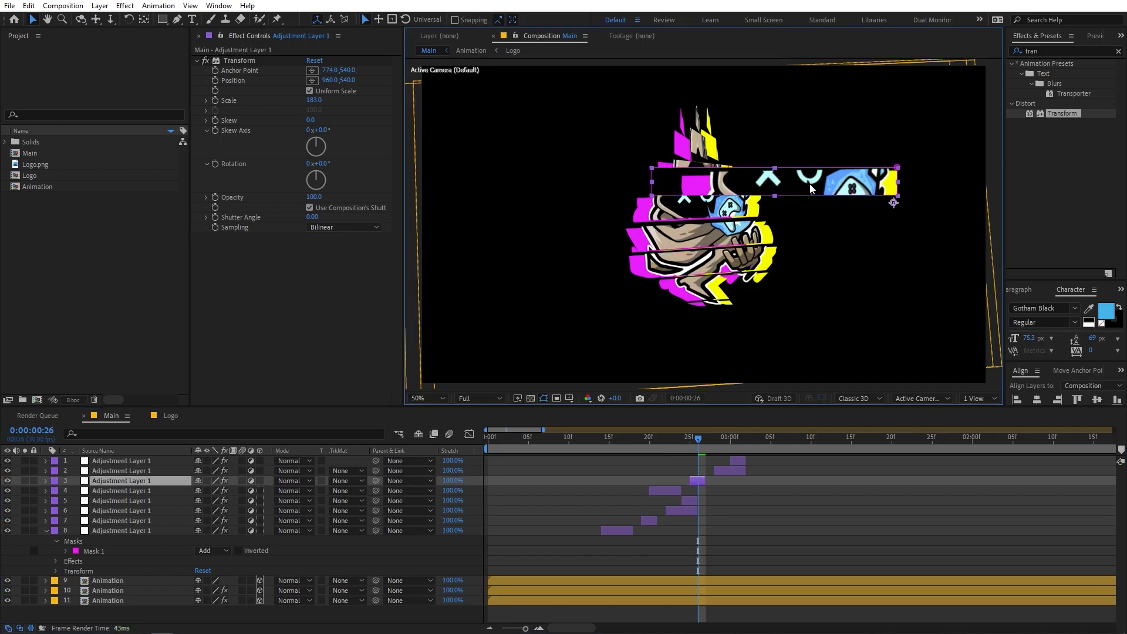
At 0:00:00:29, move the third copy's strip up and slightly left across the upper hood of the logo
left_click(713, 445)
left_click(721, 441)
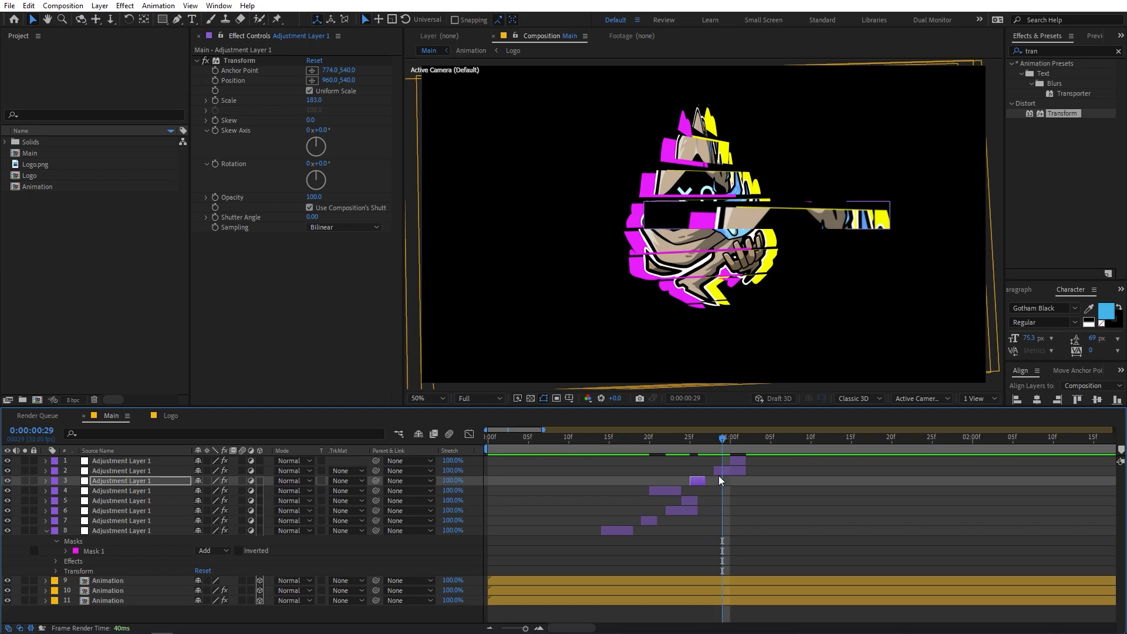
left_click(718, 471)
left_click(749, 211)
left_click_drag(748, 211, 735, 142)
At 0:00:01:01, move the last copy's narrow strip down and right to the bottom edge of the logo
left_click(735, 441)
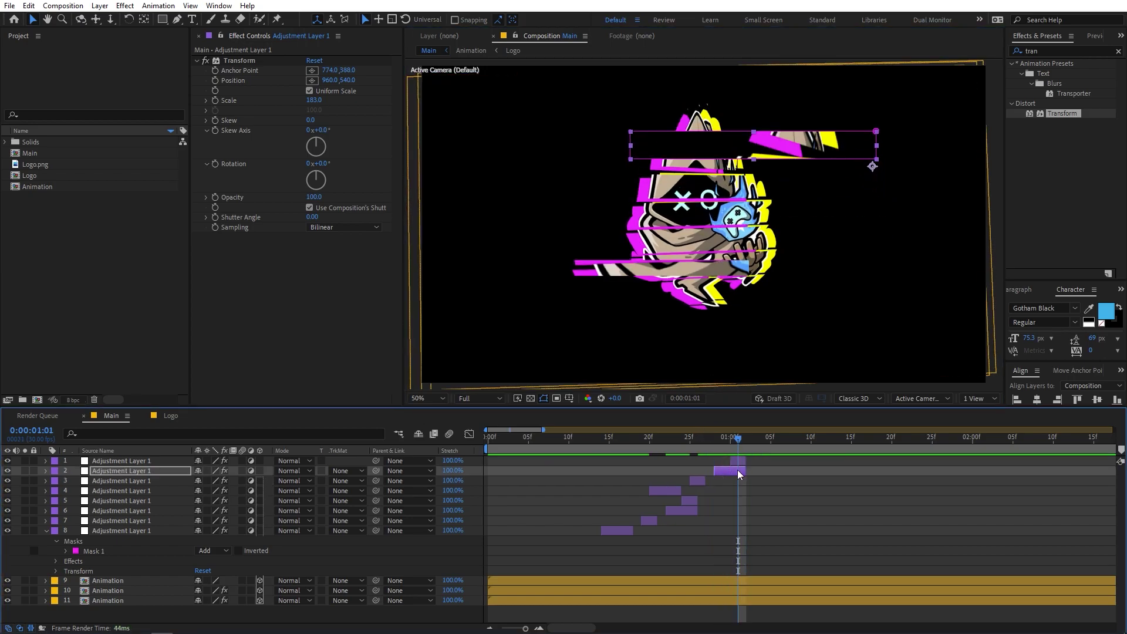
left_click(734, 460)
left_click_drag(651, 264, 691, 298)
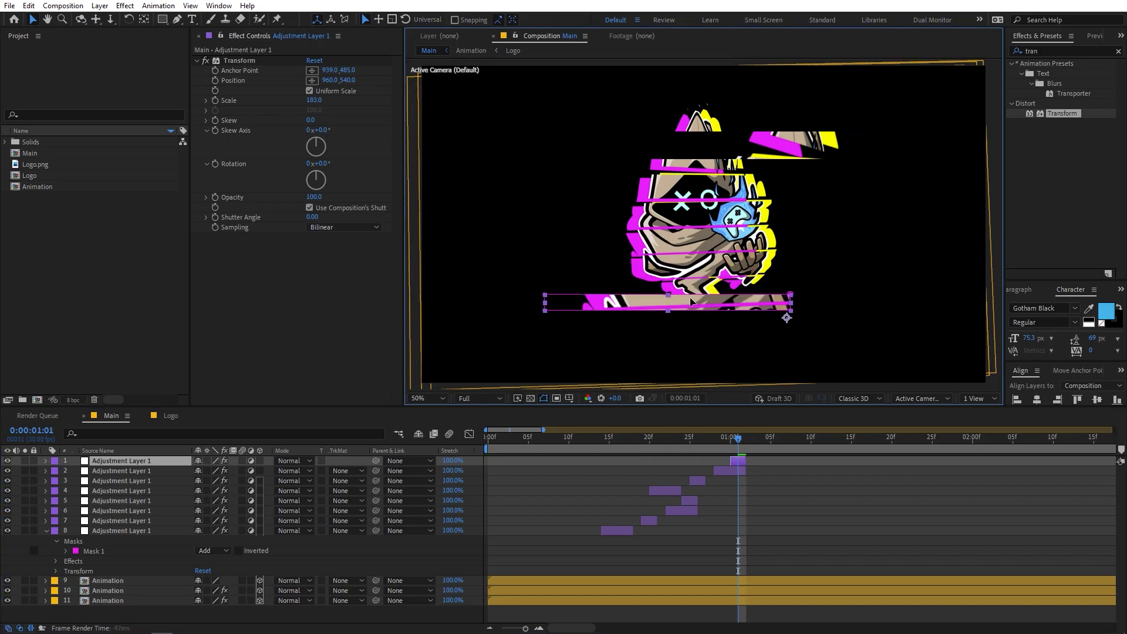
Preview the glitch animation from 0:00:00:12 and again from 0:00:00:09
left_click(586, 438)
key("space")
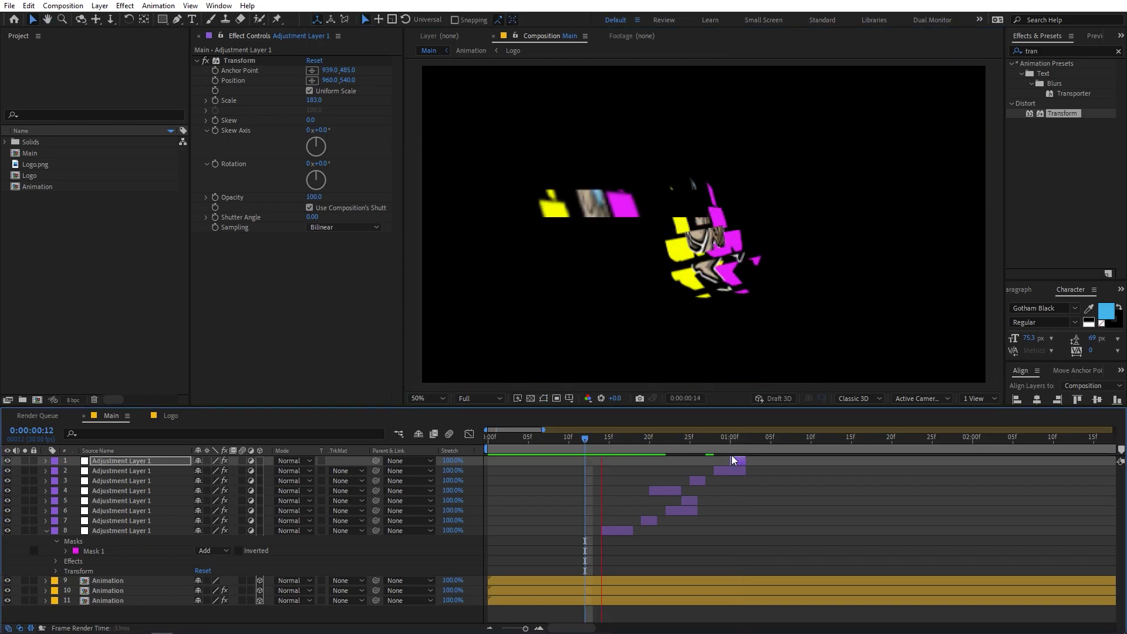
key("space")
left_click_drag(609, 440, 561, 459)
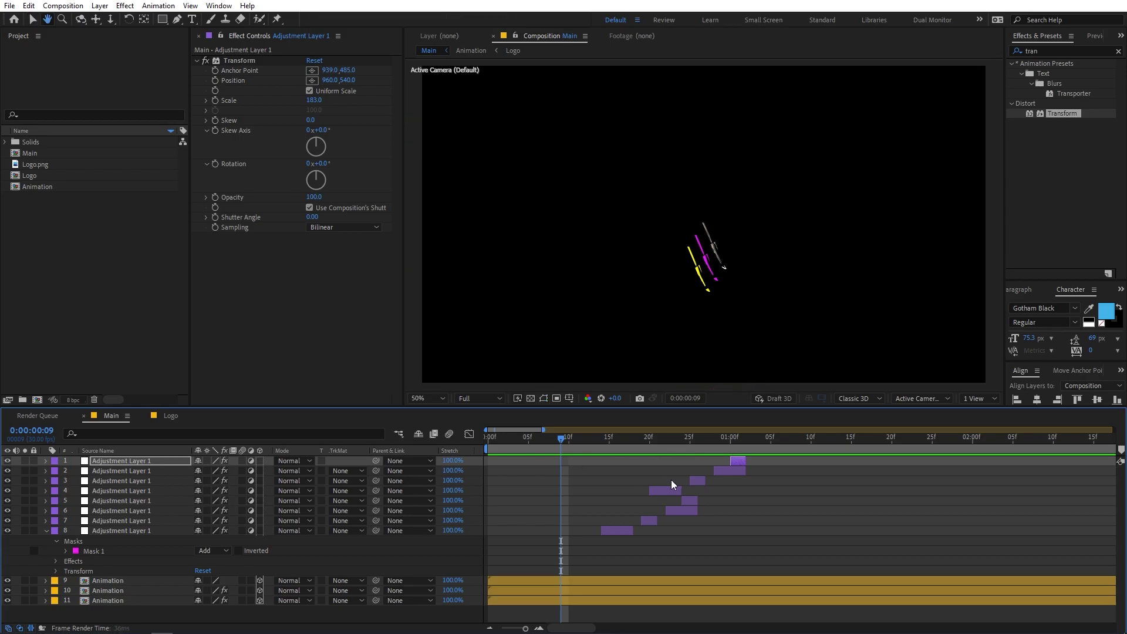
key("space")
Duplicate all eight adjustment layers, bring the copies to the top of the stack, and shift them to start at about 0:00:00:24
left_click(745, 437)
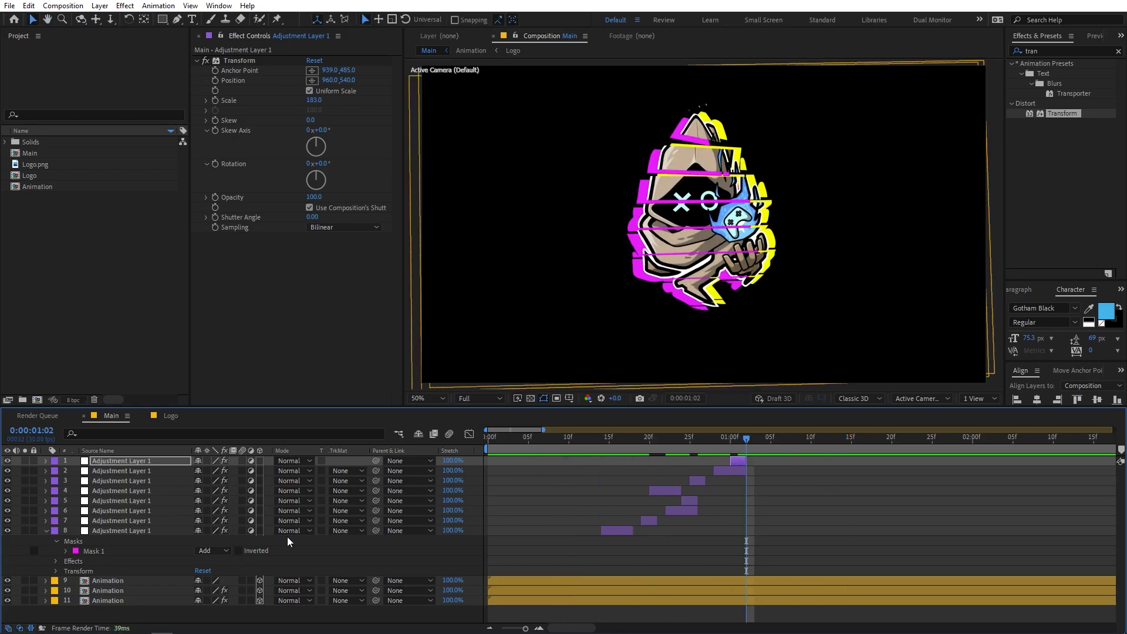
left_click(108, 530, "shift")
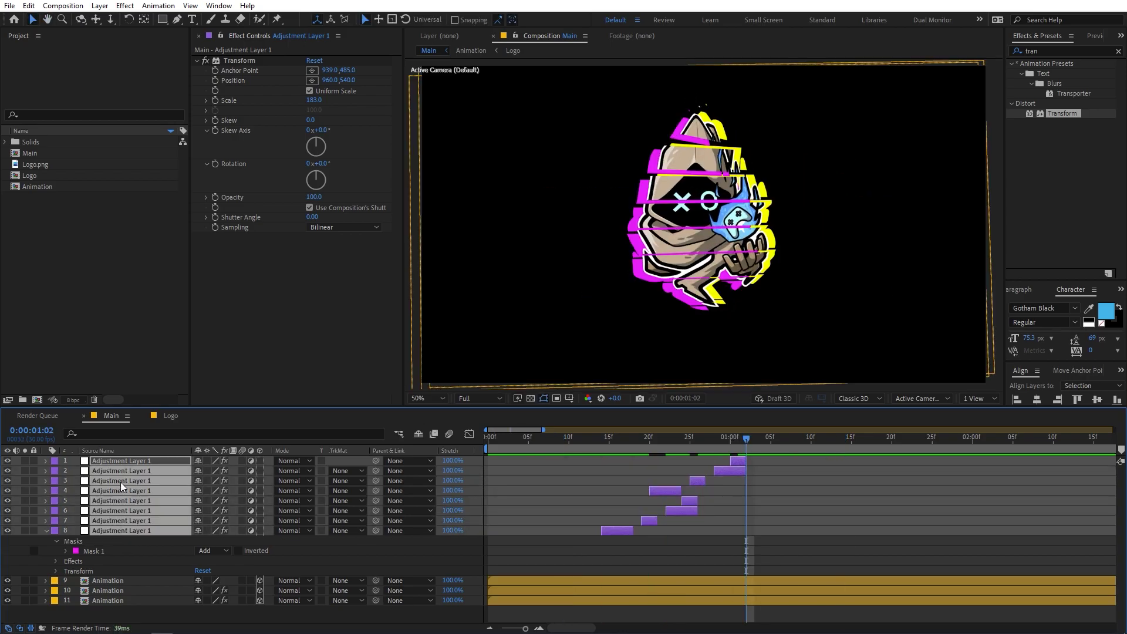
key("ctrl+d")
key("ctrl+shift+bracketright")
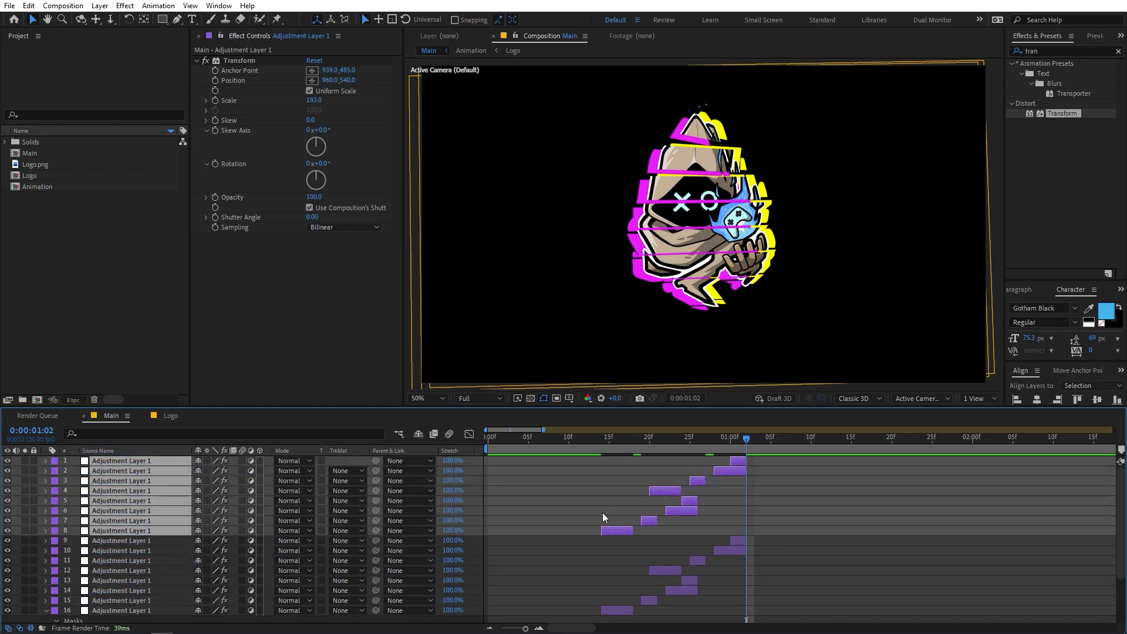
left_click_drag(620, 532, 699, 527)
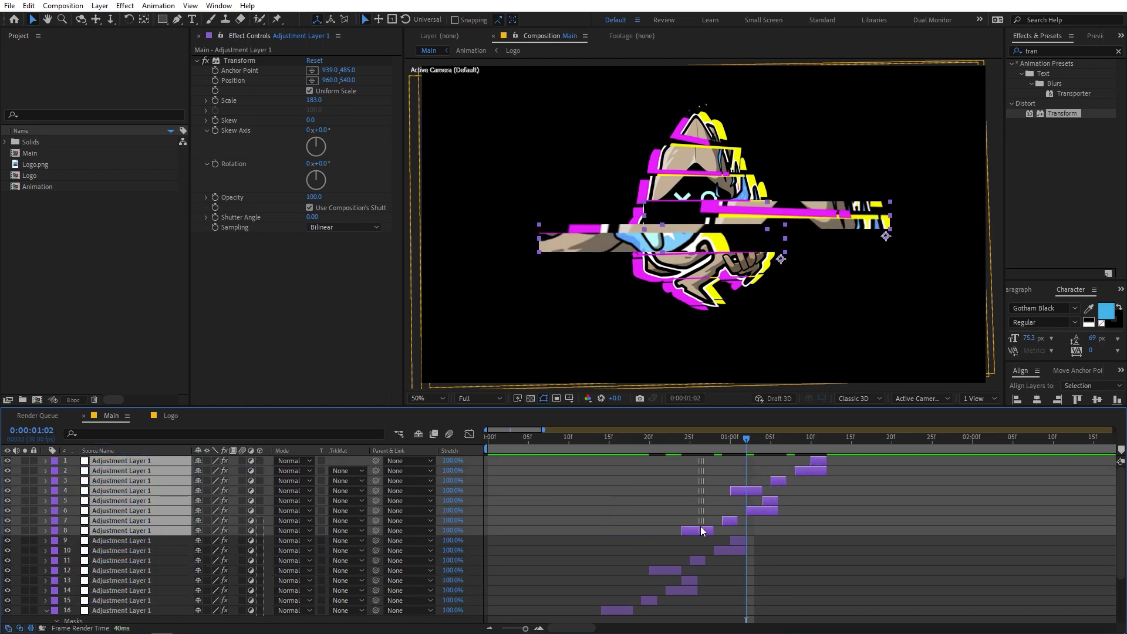
At 0:00:01:02, move the fourth layer's strip up and right across the hood, and shift an earlier strip down and right
left_click(913, 550)
left_click(692, 530)
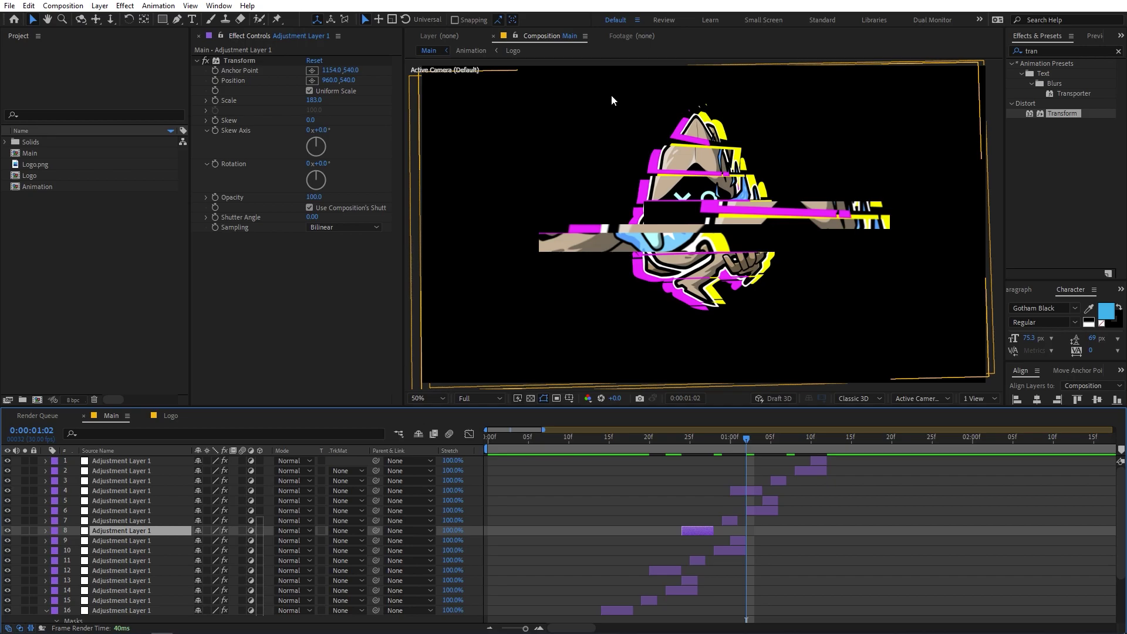
left_click(635, 240)
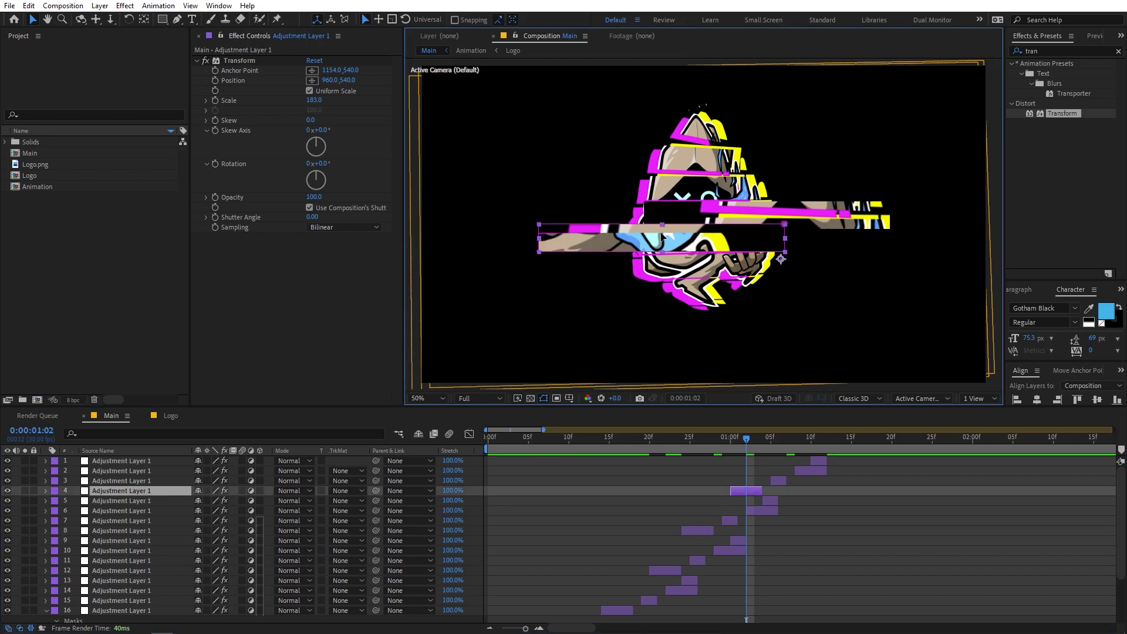
left_click_drag(662, 237, 724, 167)
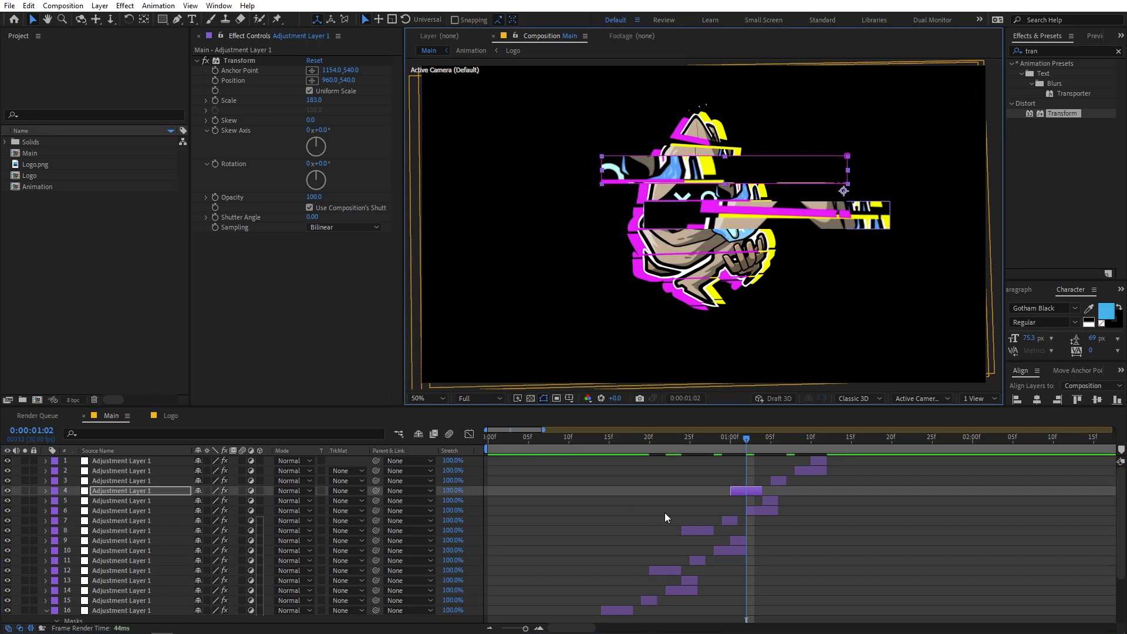
left_click_drag(730, 448, 699, 448)
left_click_drag(622, 204, 678, 260)
At 0:00:01:10, move the topmost adjustment layer's strip down and slightly right, below the logo, and deselect it
left_click_drag(702, 445, 802, 445)
left_click(798, 472)
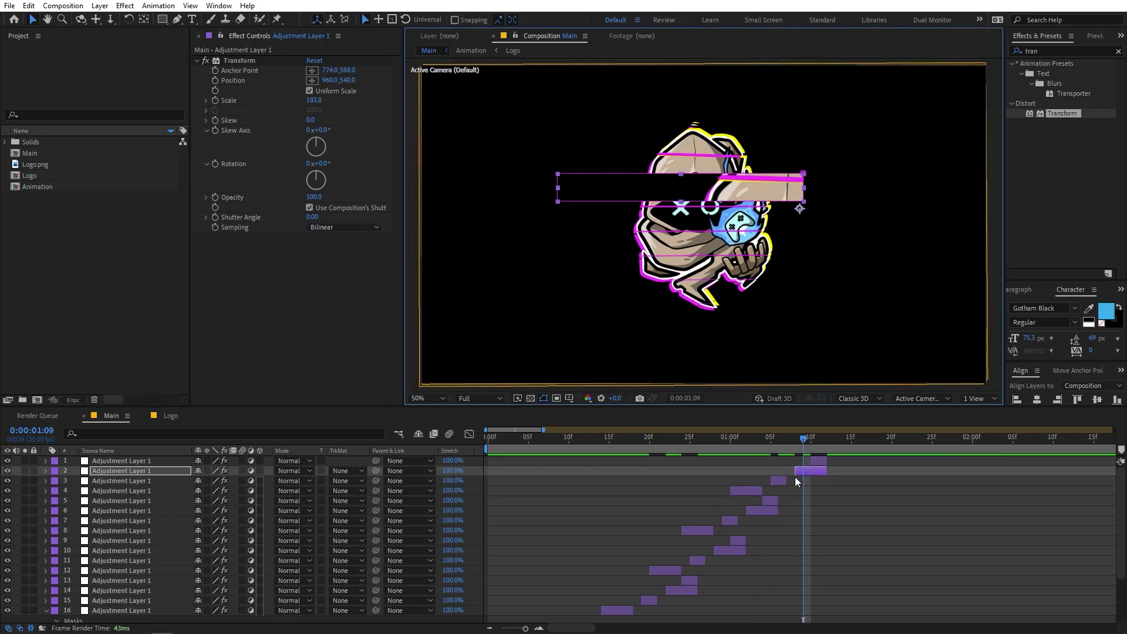
left_click(815, 462)
left_click(814, 445)
left_click_drag(663, 303, 679, 337)
left_click(669, 548)
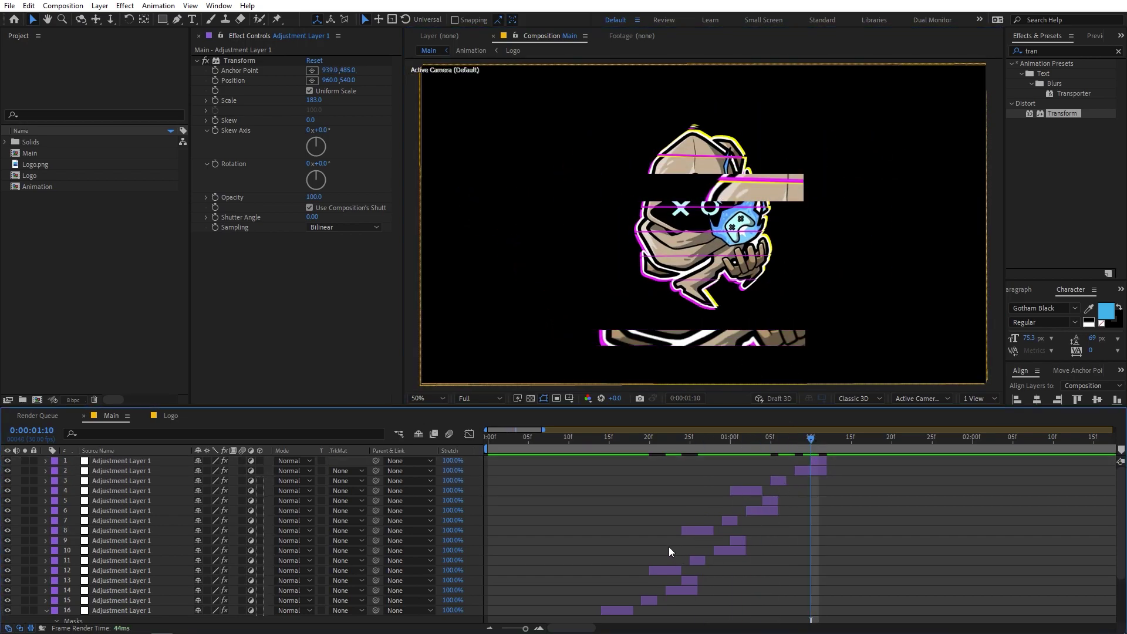
Preview the full glitch animation from the start and inspect the slice seams on the logo at 0:00:02:05
scroll(738, 295, "down", 2)
left_click(522, 444)
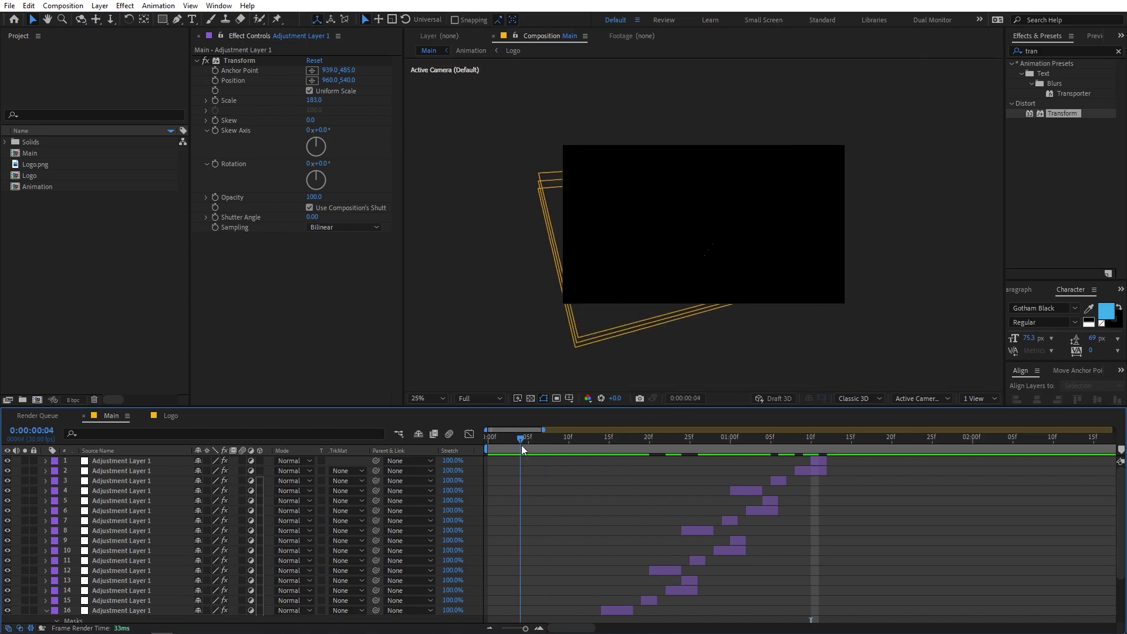
key("space")
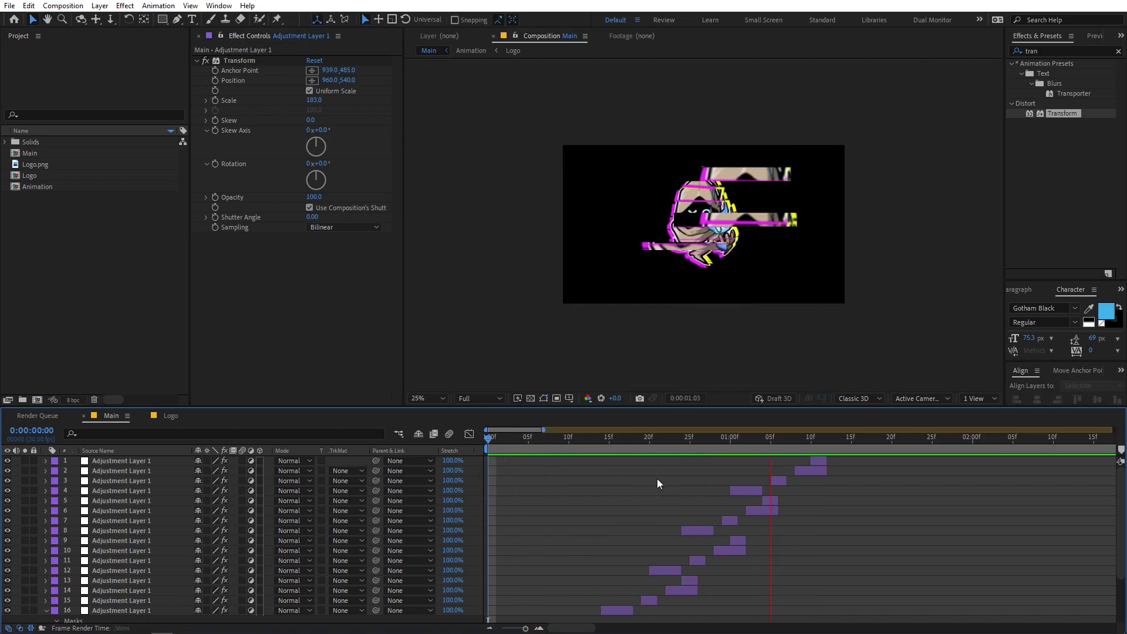
key("space")
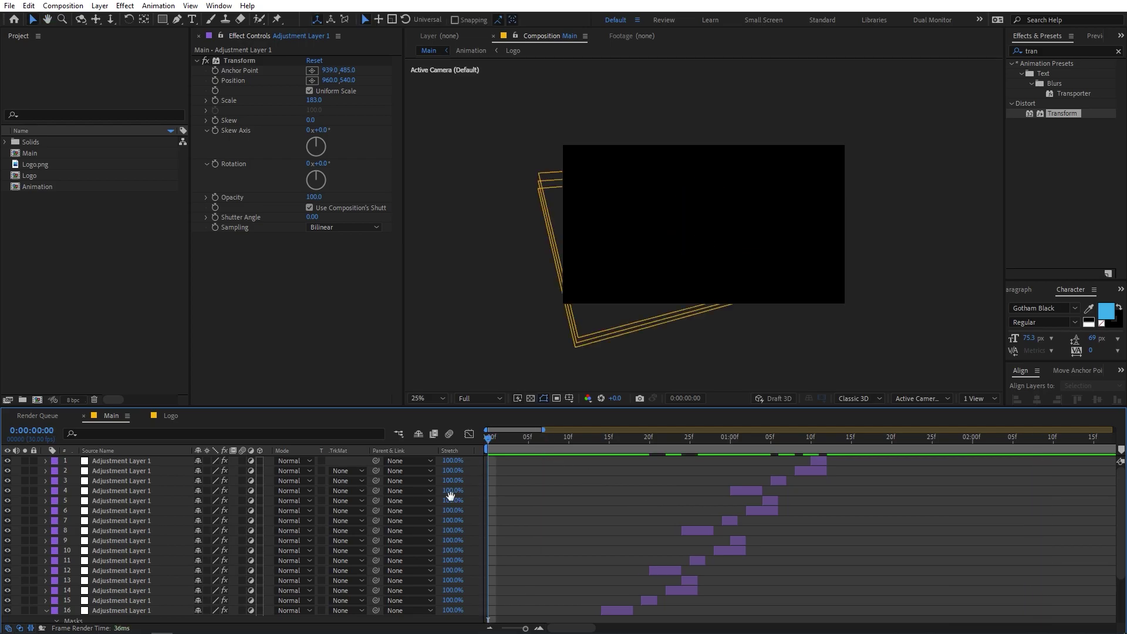
key("space")
scroll(694, 209, "up", 2)
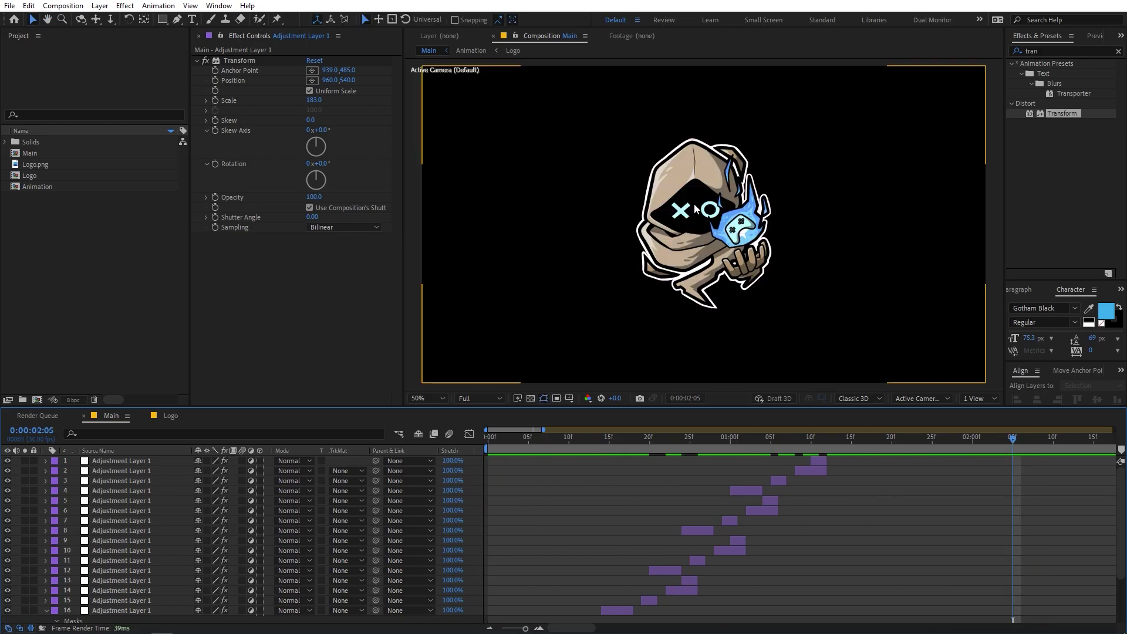
scroll(694, 205, "up", 2)
left_click_drag(564, 167, 638, 324)
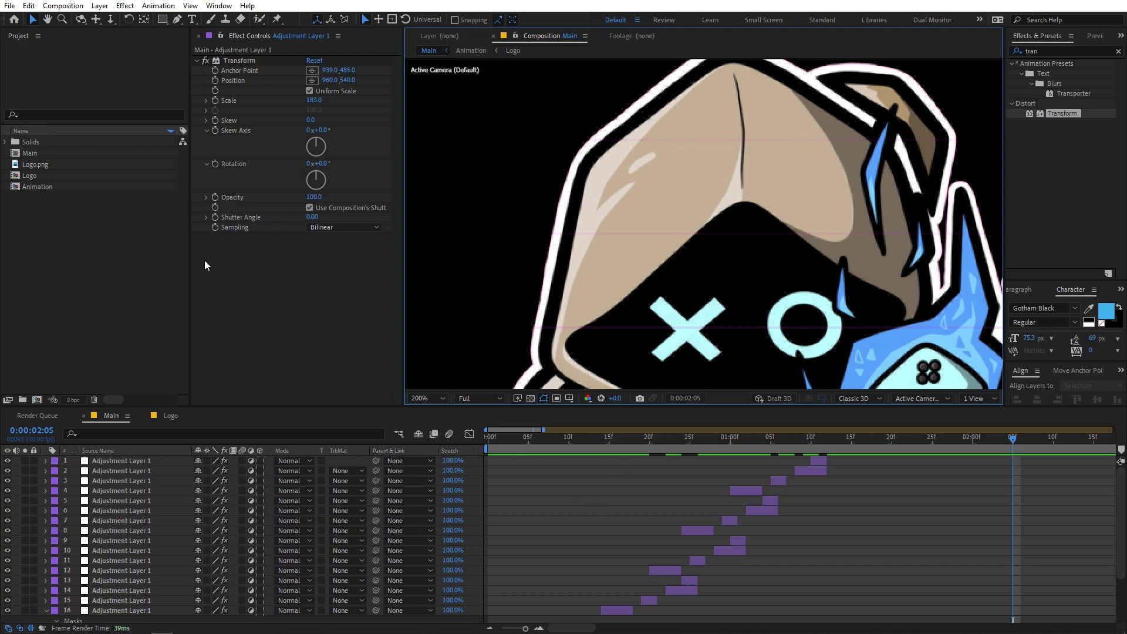
scroll(772, 305, "down", 4)
Add the Logo composition at the top of the layer stack and make it start at 0:00:01:25
left_click_drag(35, 174, 135, 459)
scroll(589, 498, "down", 5)
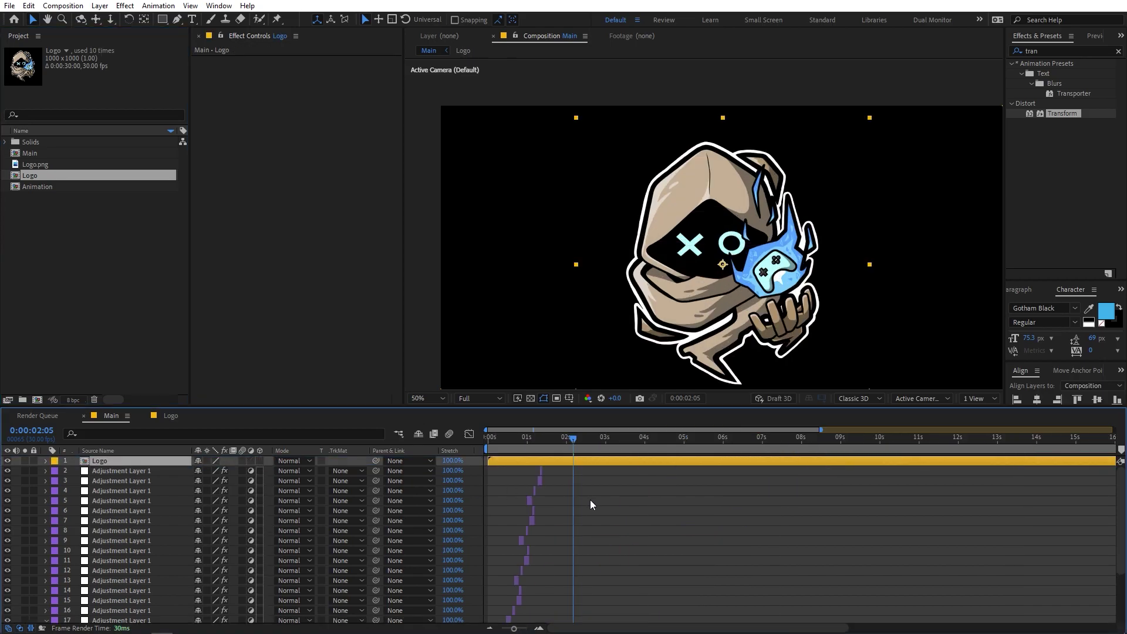
left_click_drag(526, 444, 664, 461)
scroll(525, 458, "up", 5)
left_click_drag(770, 463, 671, 463)
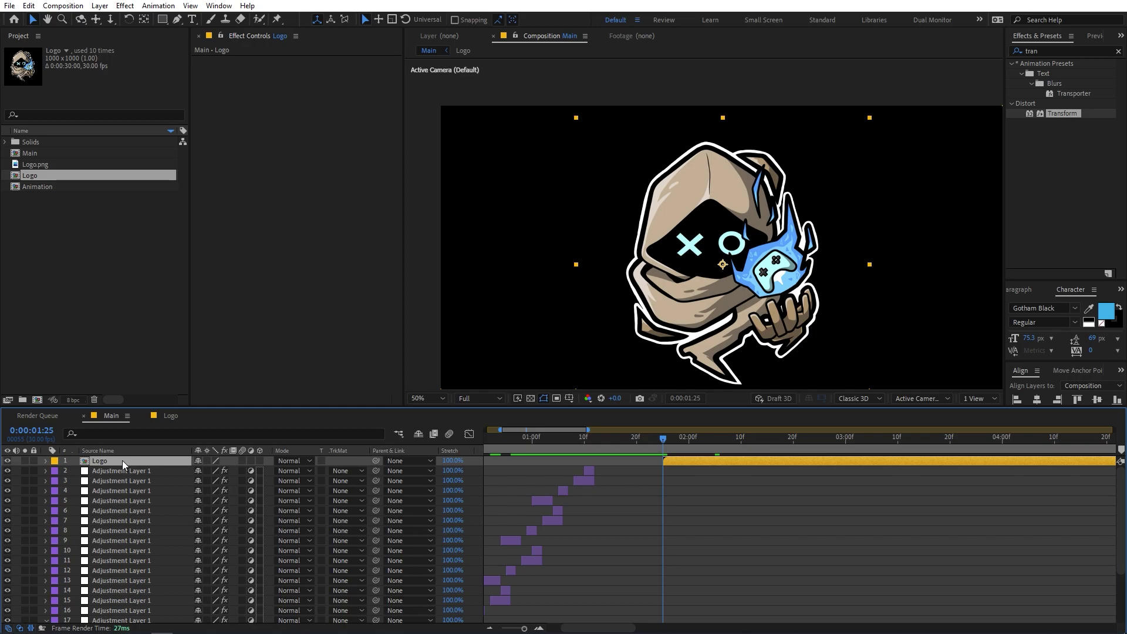
Scale the new Logo layer to 70% to match the size of the sliced logo
key("s")
left_click(212, 471)
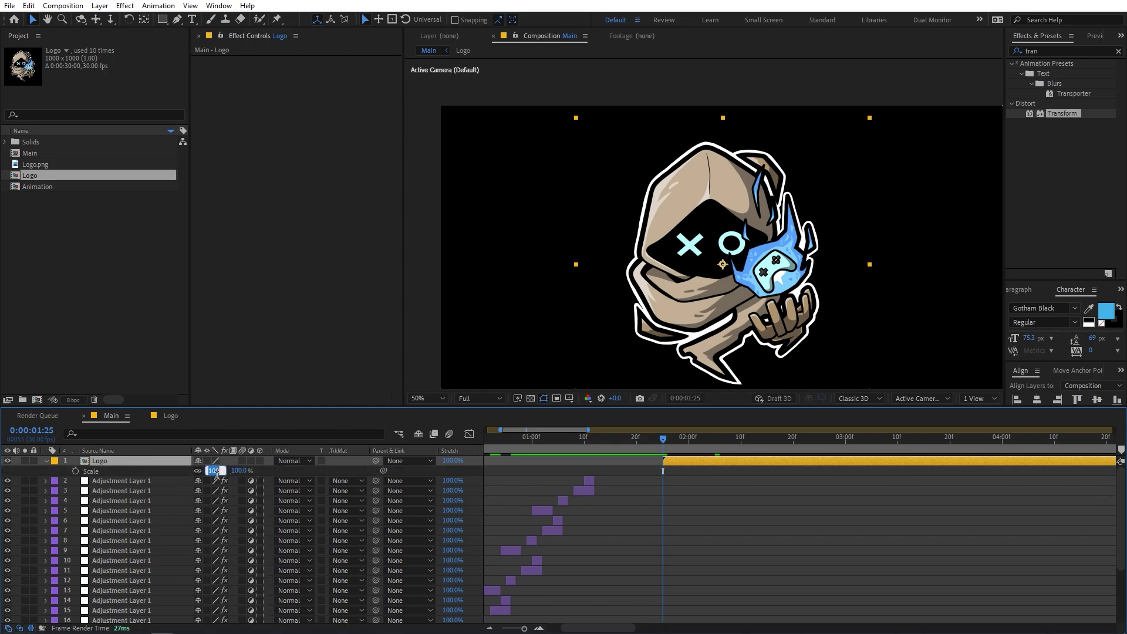
key("Return")
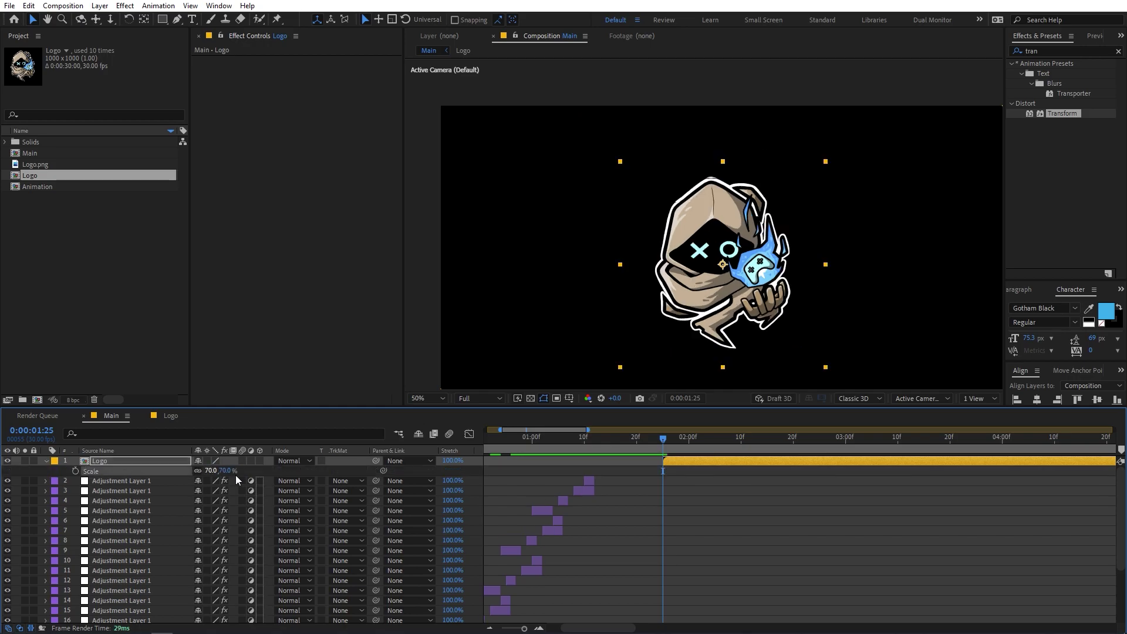
Keyframe the Logo layer's opacity from 0% at 0:00:01:25 to 100% at 0:00:02:10
mouse_move(655, 438)
left_mouse_down()
mouse_move(675, 445)
mouse_move(646, 449)
mouse_move(657, 448)
left_mouse_up()
key("t")
left_click(75, 467)
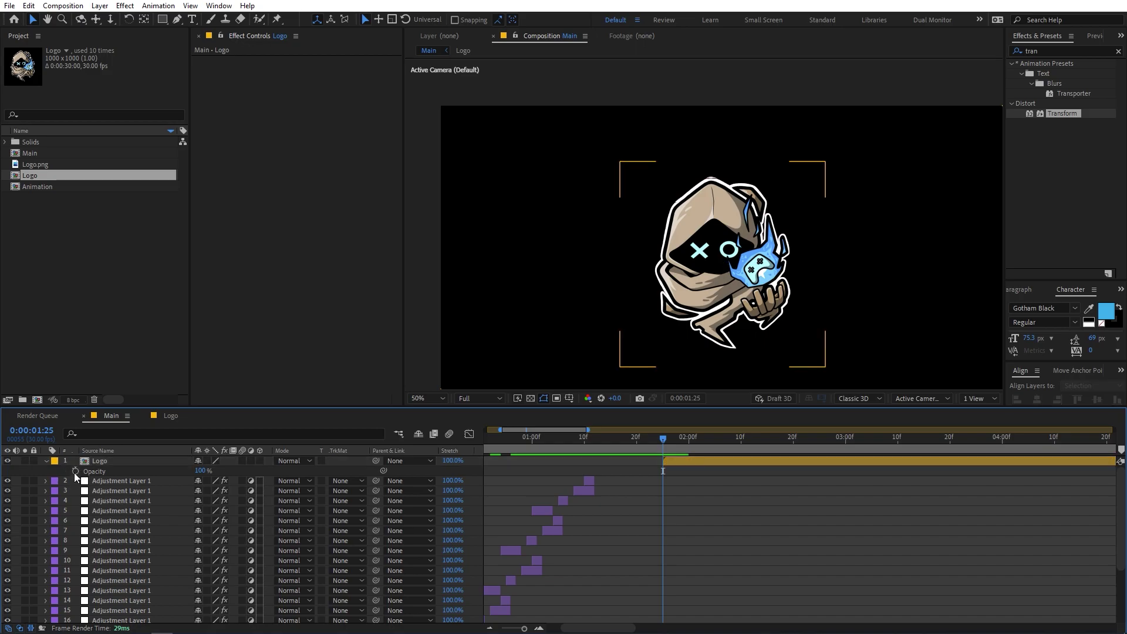
left_click(74, 472)
left_click_drag(663, 470, 740, 471)
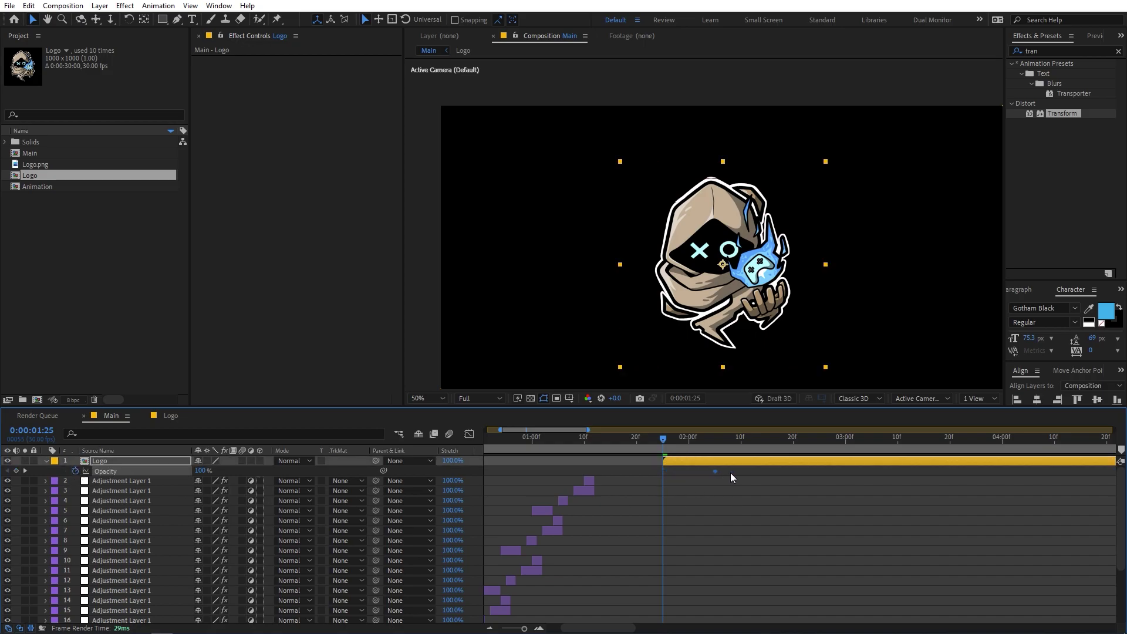
left_click_drag(203, 470, 51, 483)
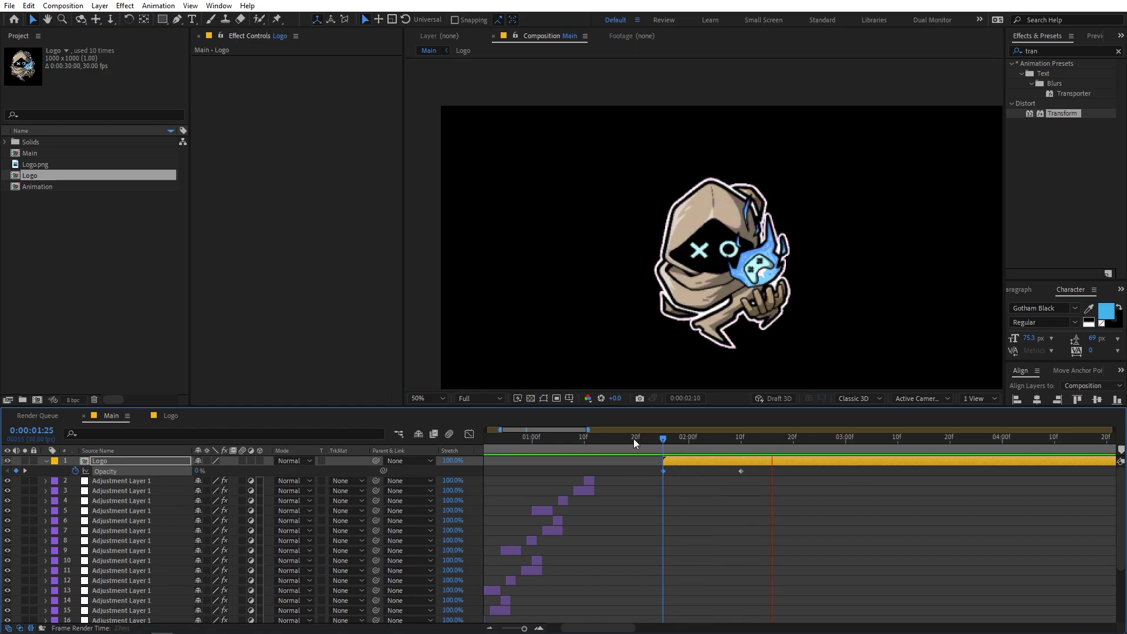
Preview the fade-in of the clean logo and inspect its hood up close at 0:00:02:23
key("space")
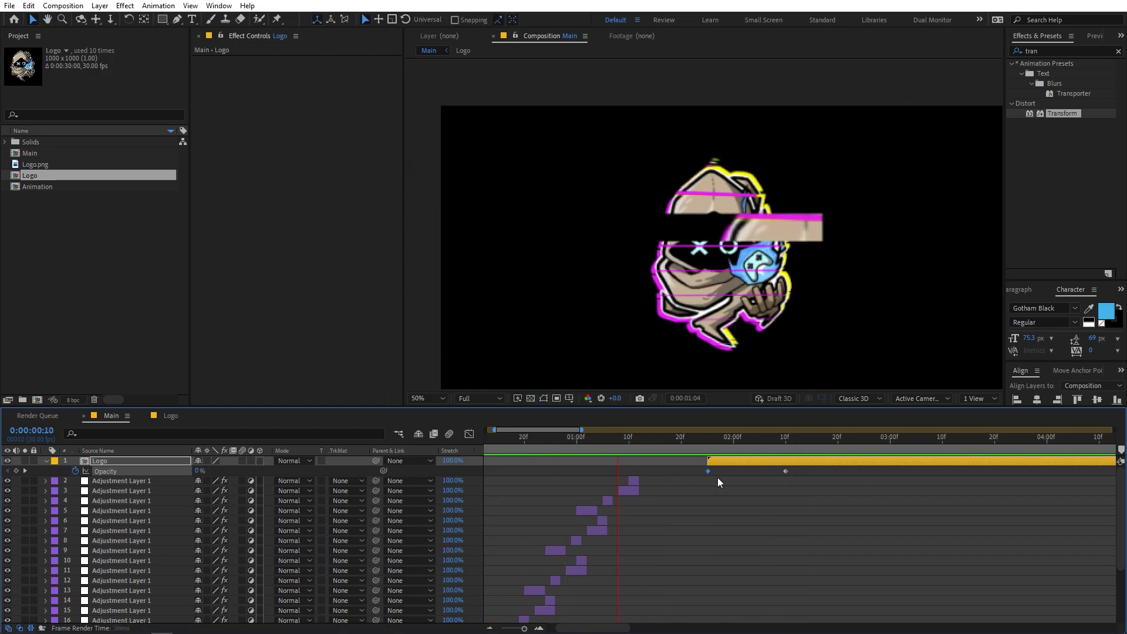
scroll(686, 223, "up", 4)
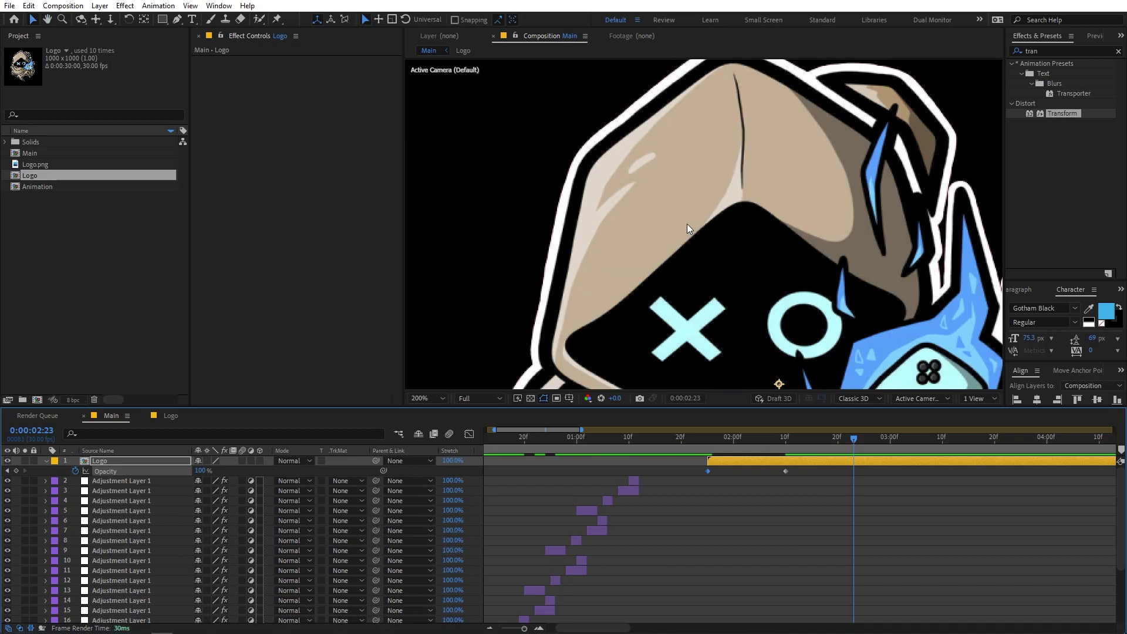
scroll(787, 210, "down", 4)
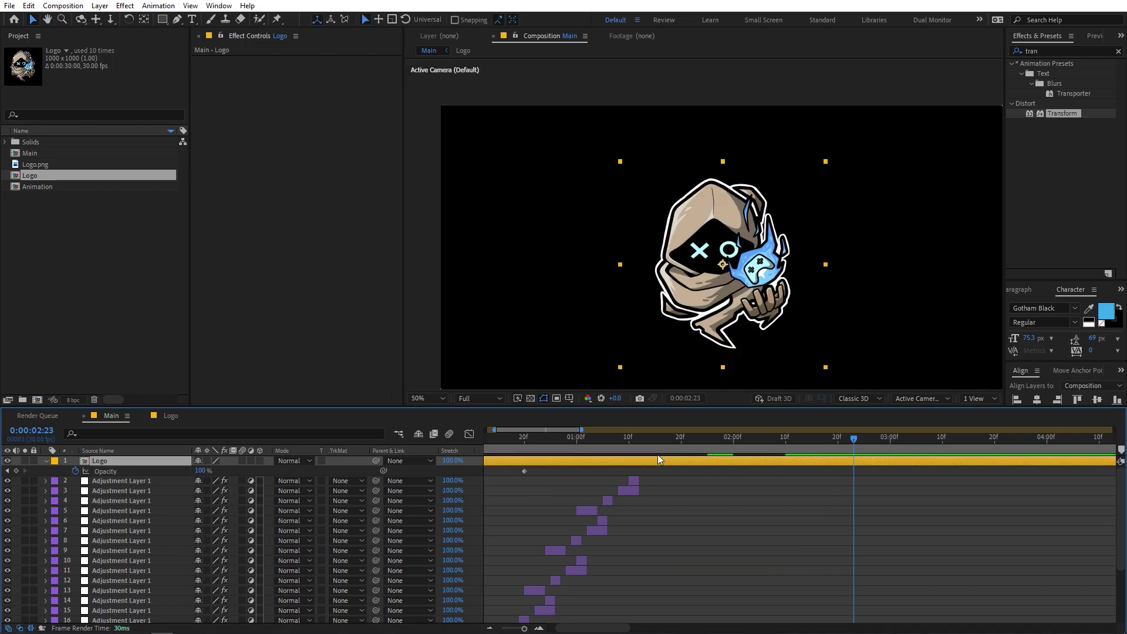
Return to the first frame, collapse the expanded properties of all layers and deselect them
key("Home")
scroll(860, 510, "down", 2)
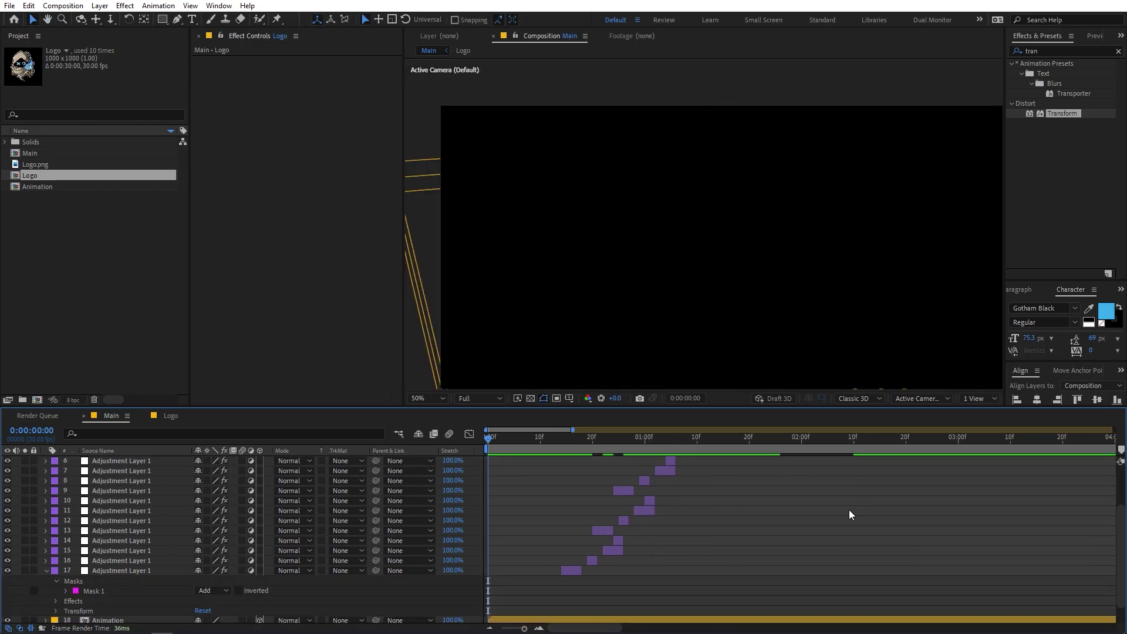
key("ctrl+a")
scroll(705, 510, "up", 3)
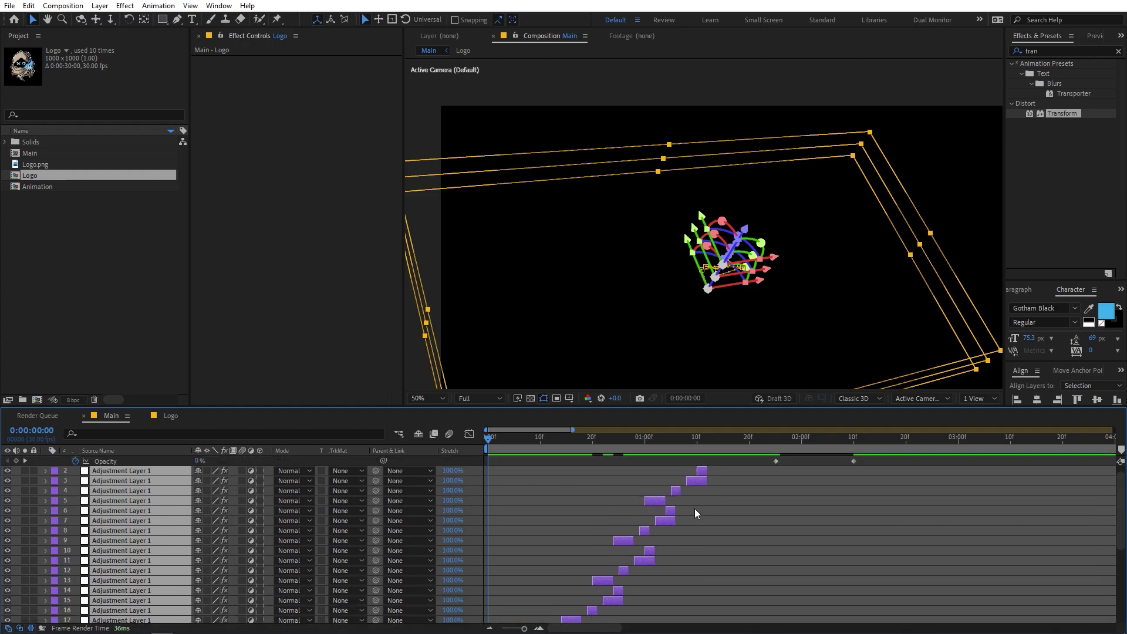
key("u")
left_click(469, 417)
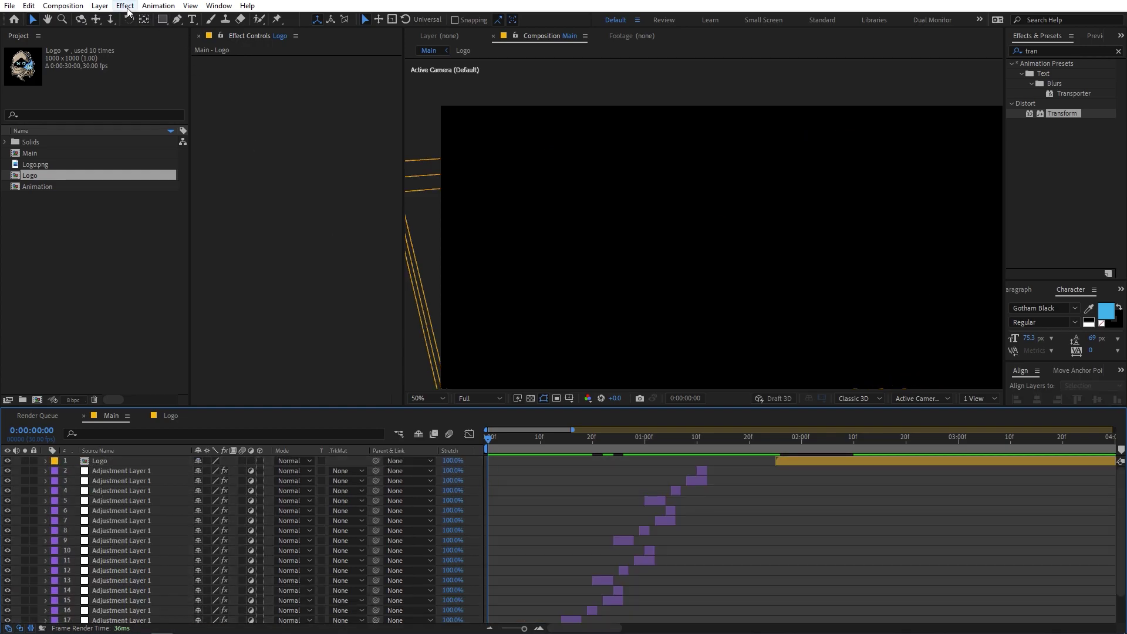
Create a new adjustment layer at the top of the Main composition
left_click(99, 5)
mouse_move(112, 20)
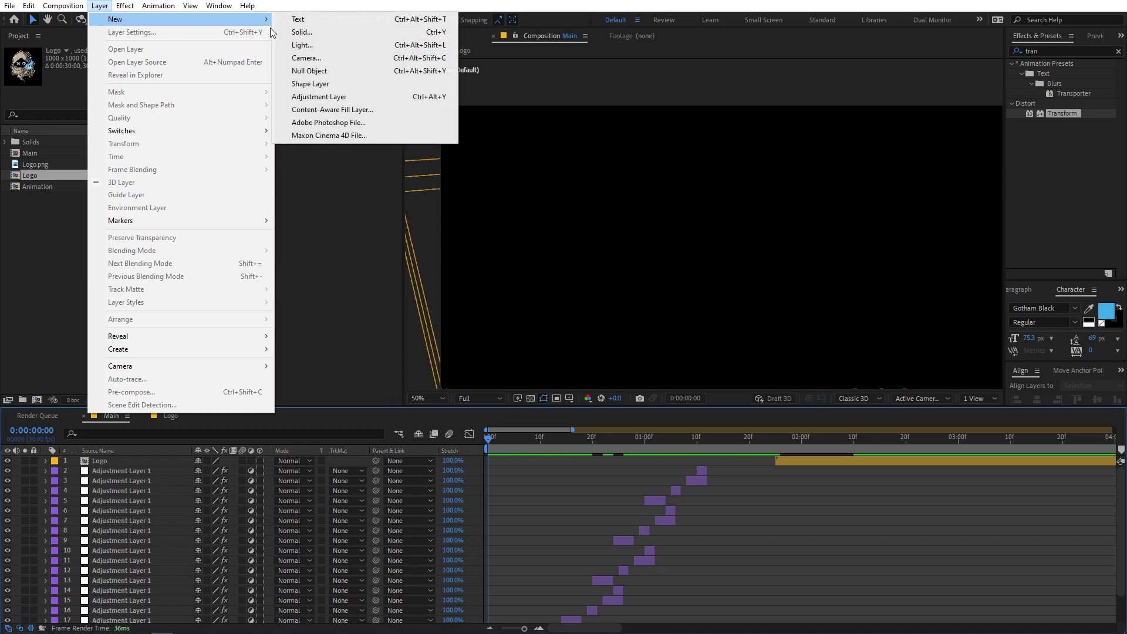
left_click(291, 97)
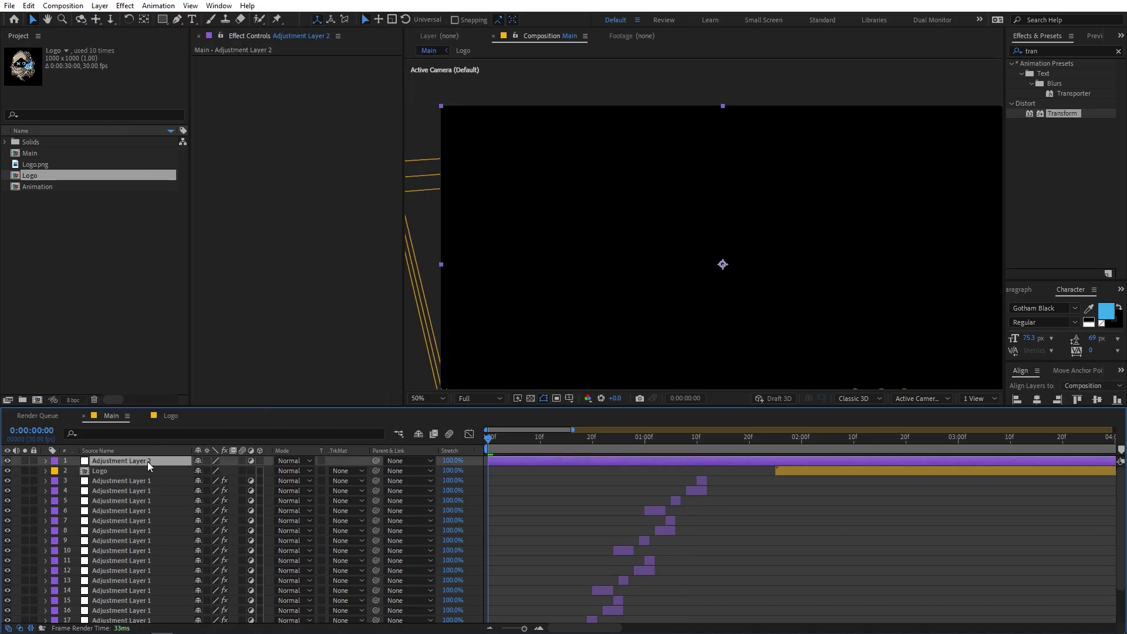
Apply Glow to the new adjustment layer, placed beneath the Logo layer, with threshold 55%, radius 96 and intensity 0.9
left_click(1050, 52)
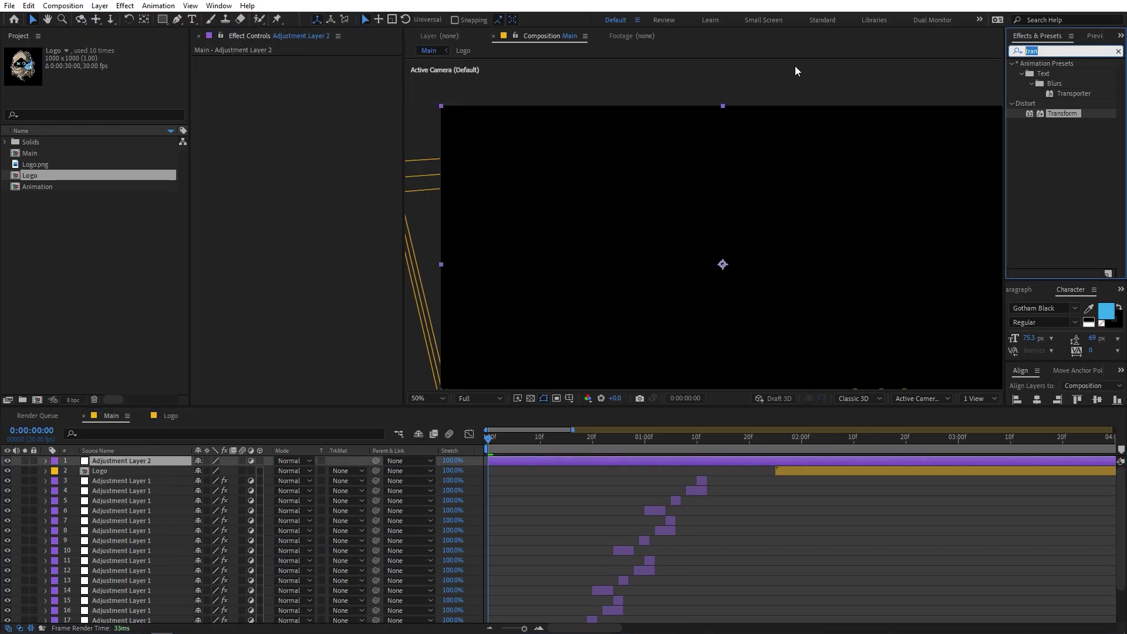
type("glow")
left_click_drag(1055, 123, 126, 473)
left_click_drag(493, 456, 629, 460)
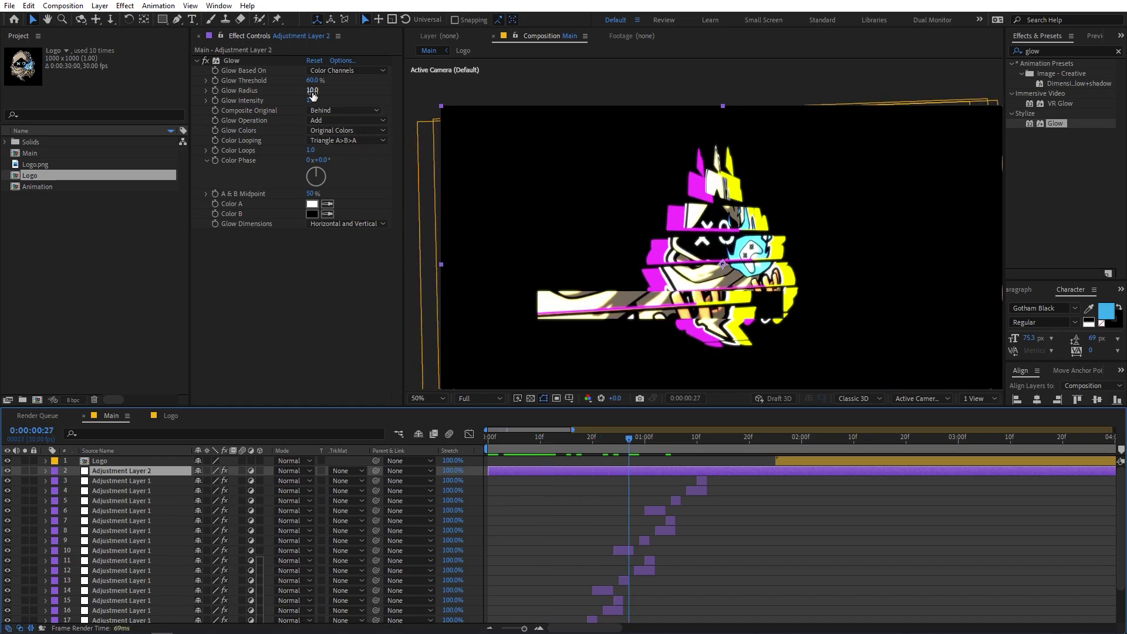
left_click_drag(311, 90, 369, 93)
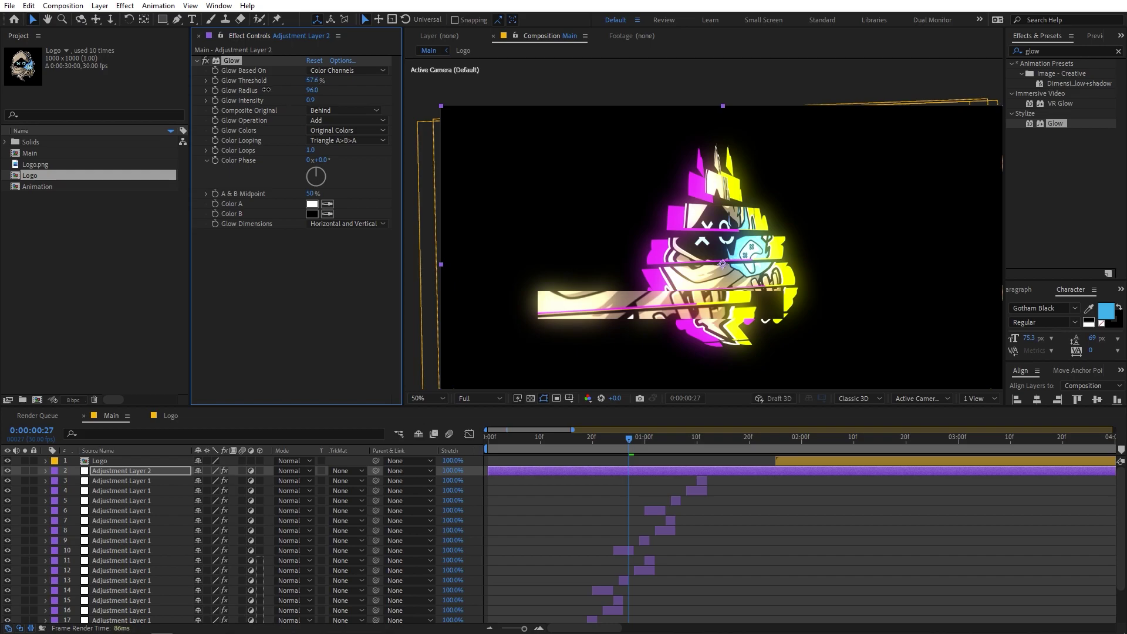
Shift the Logo layer to start at 0:00:01:20 and preview the glowing animation
left_click_drag(509, 451, 487, 451)
key("space")
left_click_drag(632, 450, 763, 461)
left_click_drag(762, 450, 634, 450)
key("space")
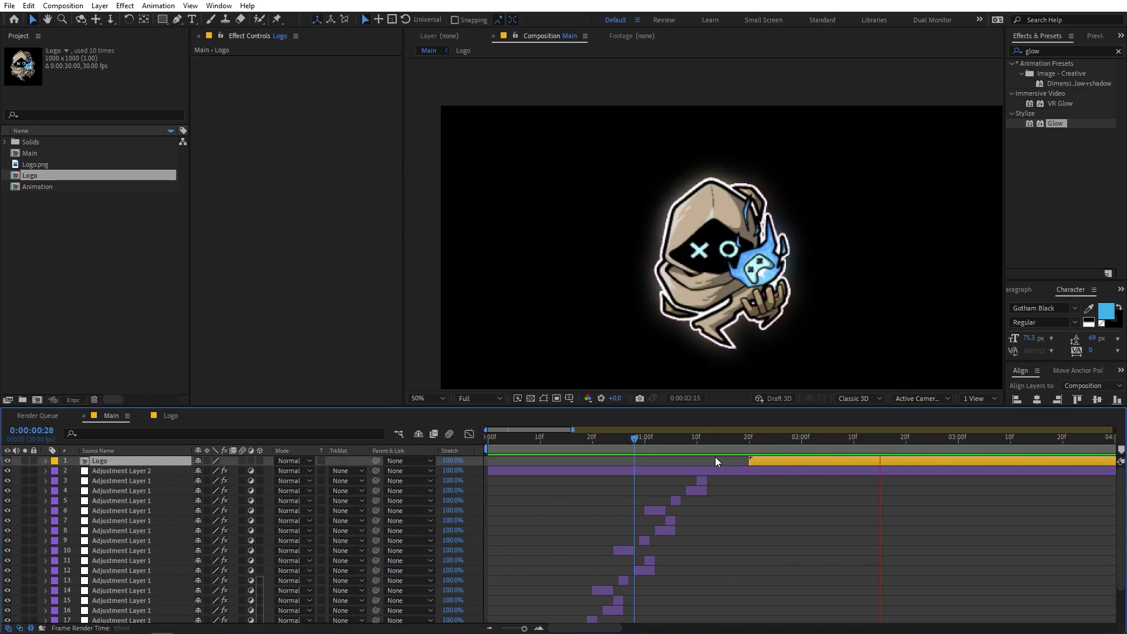
key("space")
key("Home")
key("space")
key("space")
Duplicate the Glow effect, setting the first to radius 134 and intensity 0.3 and the second to radius 157.8 and intensity 0.4
left_click(581, 470)
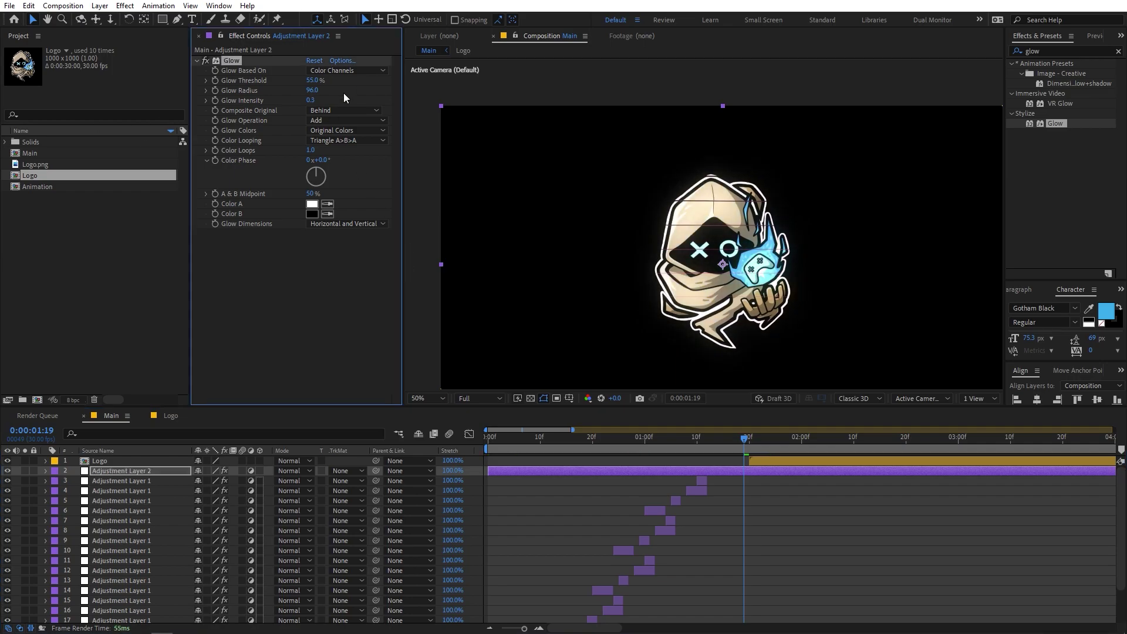
key("ctrl+d")
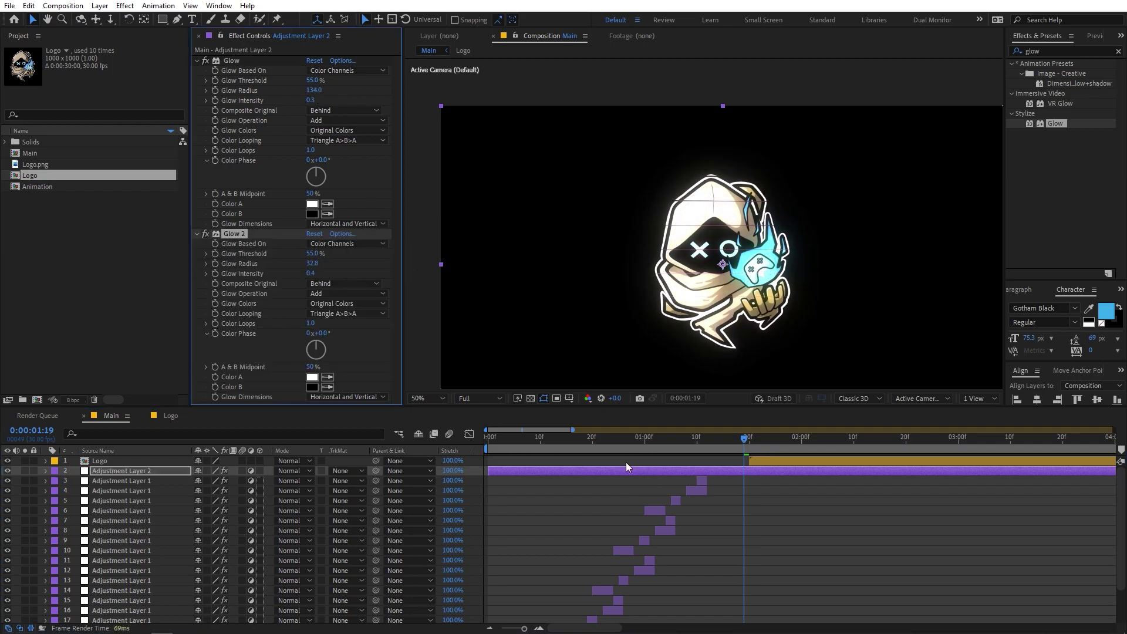
left_click_drag(616, 450, 589, 450)
left_click_drag(313, 263, 386, 263)
Preview the whole logo reveal from the first frame with both glows applied
left_click_drag(511, 450, 487, 450)
key("space")
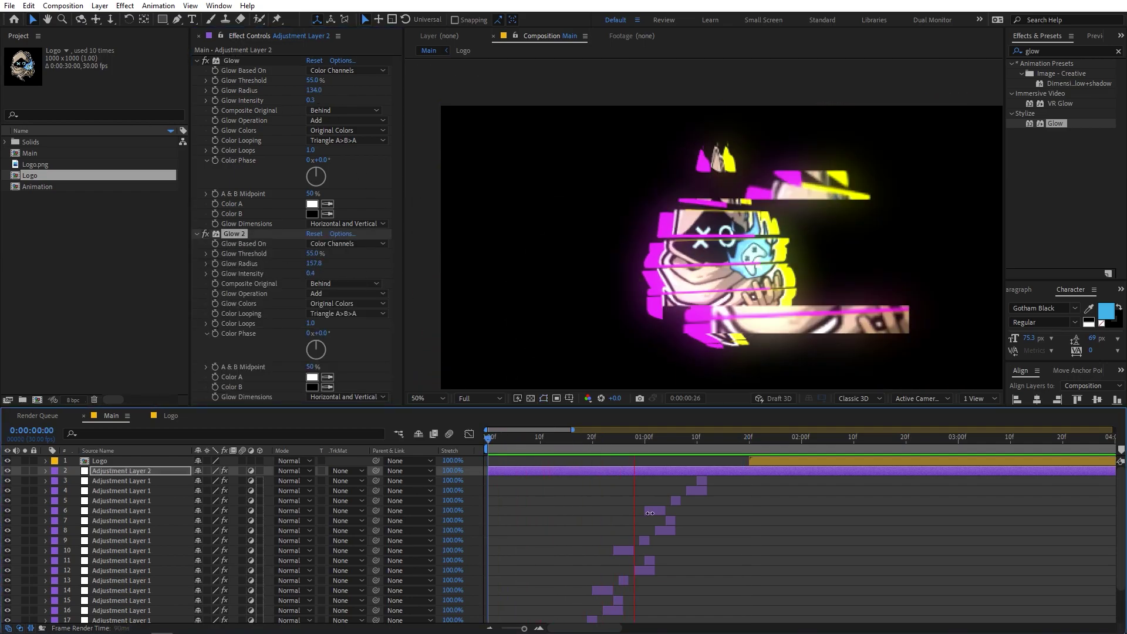
key("space")
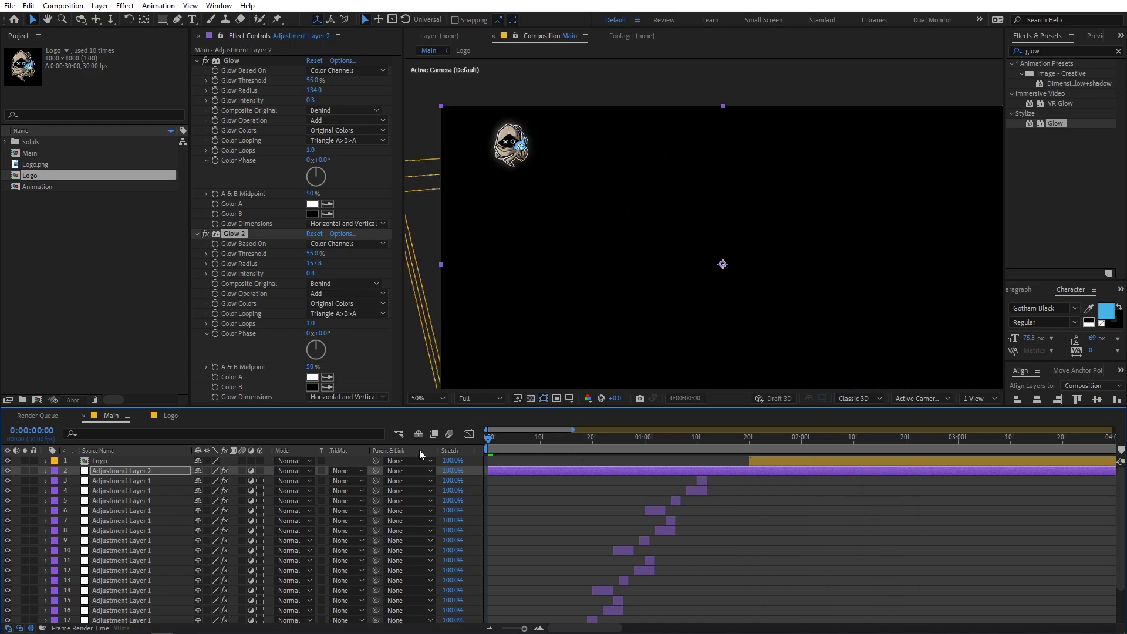
key("space")
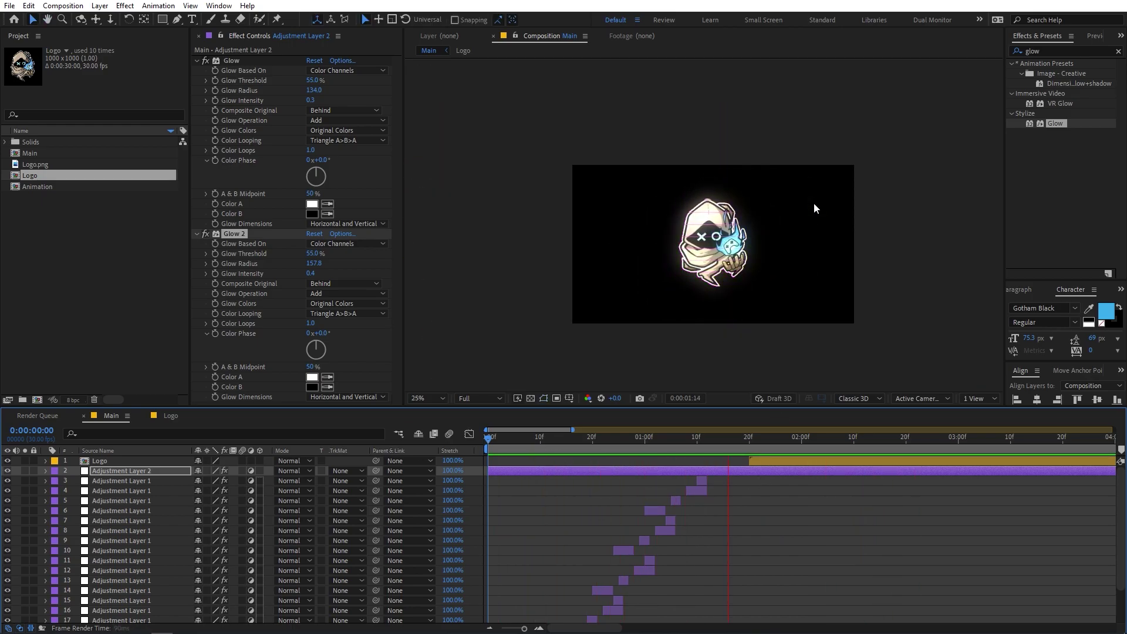
left_click(568, 498)
right_click(95, 325)
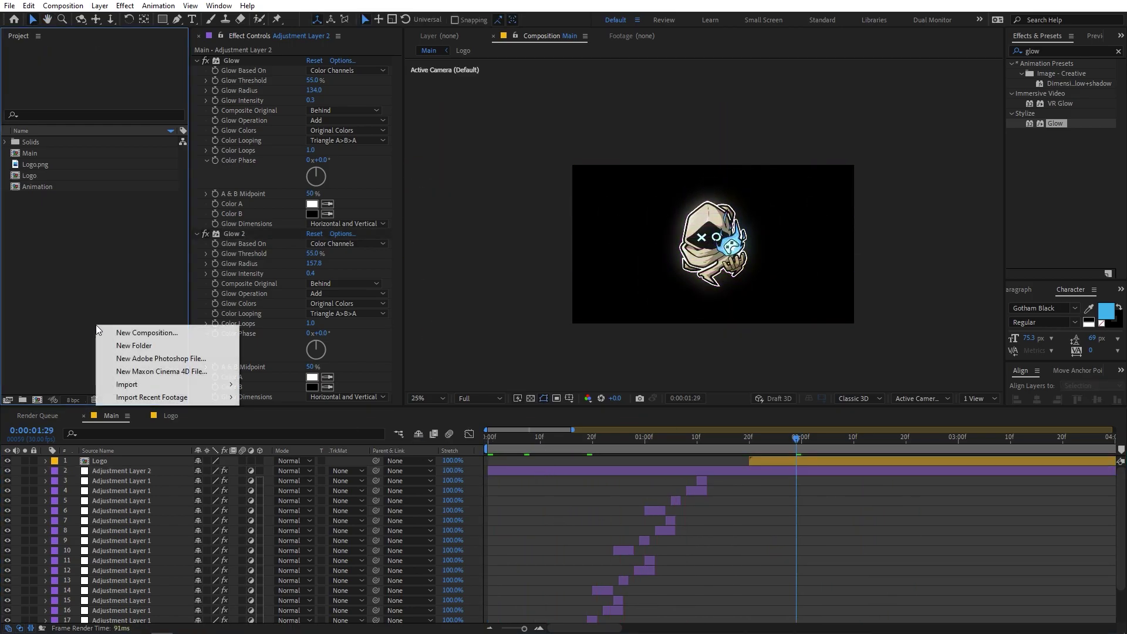
left_click(573, 537)
right_click(557, 518)
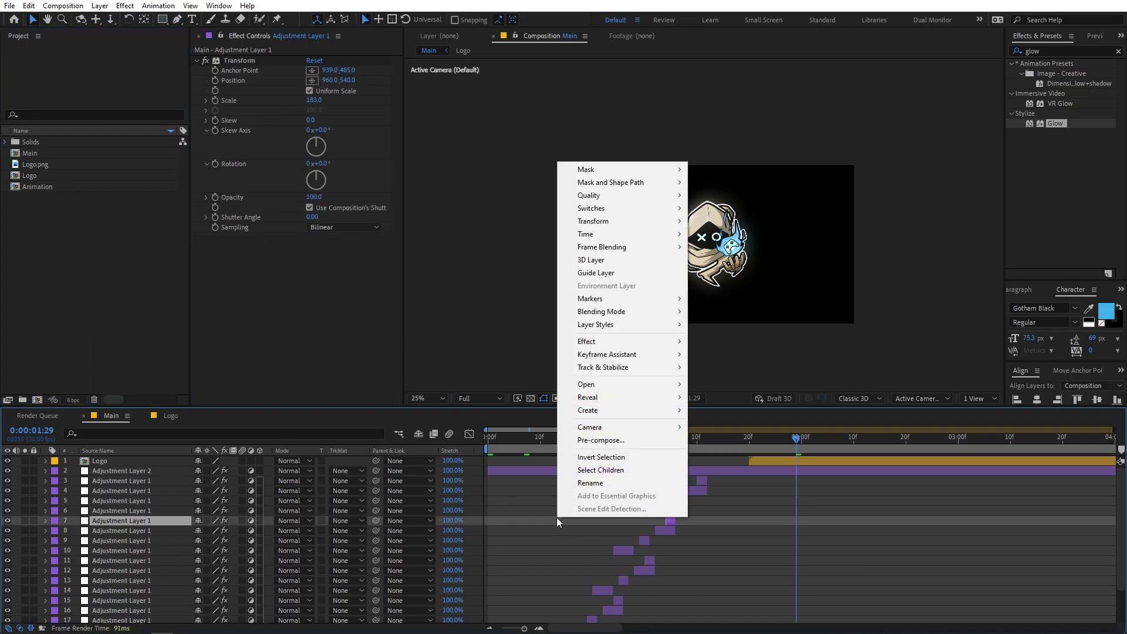
left_click(512, 561)
scroll(515, 562, "down", 2)
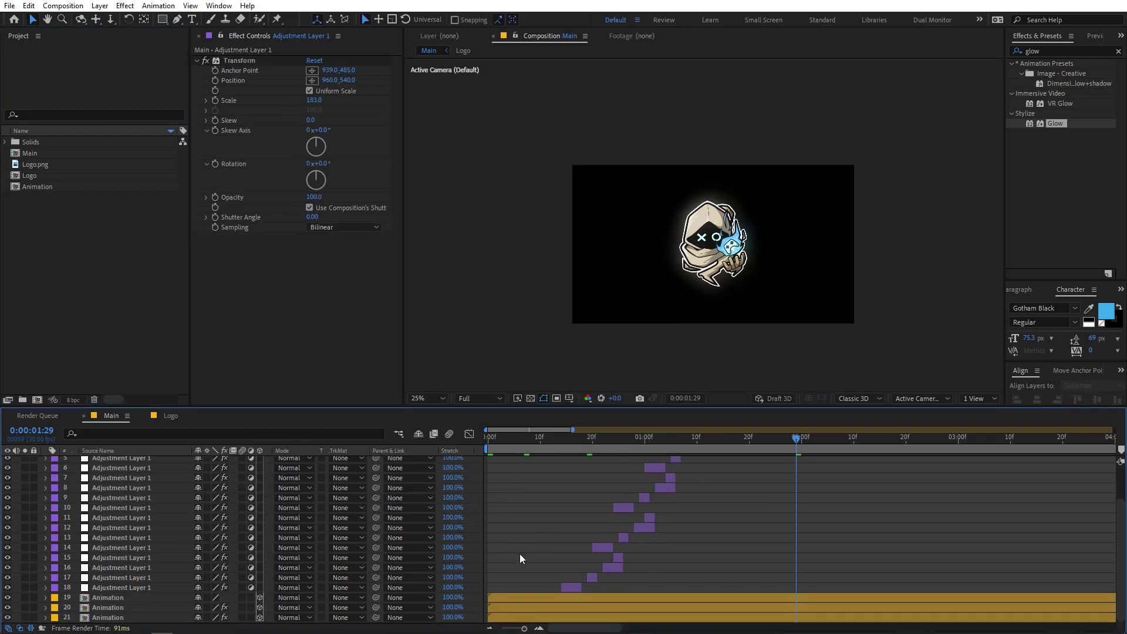
Add a white solid to the Main composition and place it beneath all the Animation layers
left_click(100, 6)
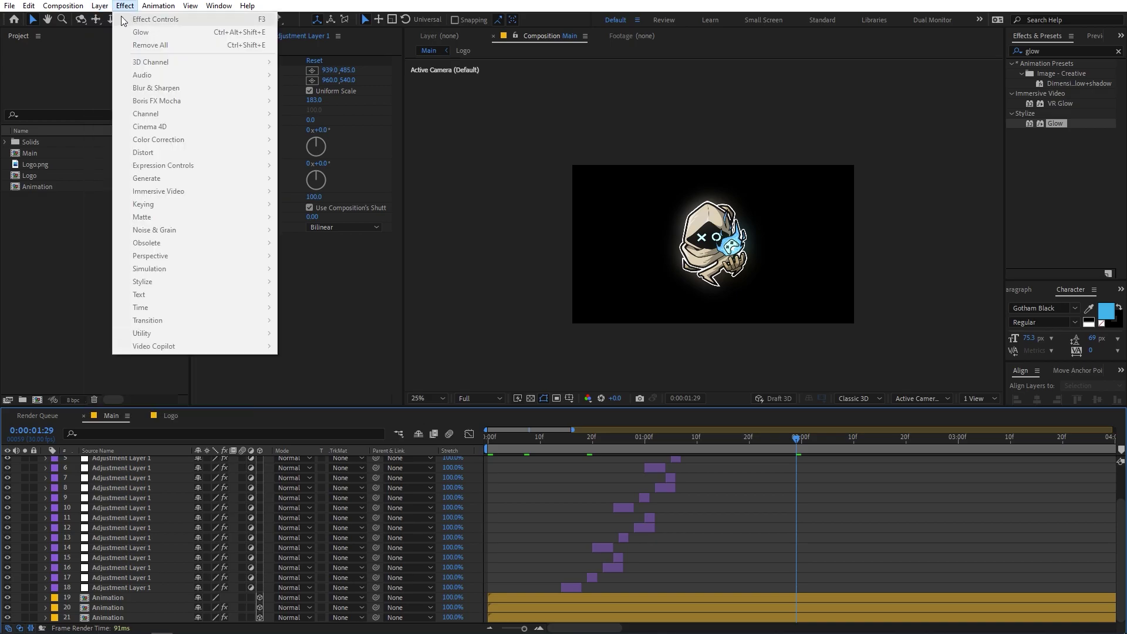
mouse_move(101, 17)
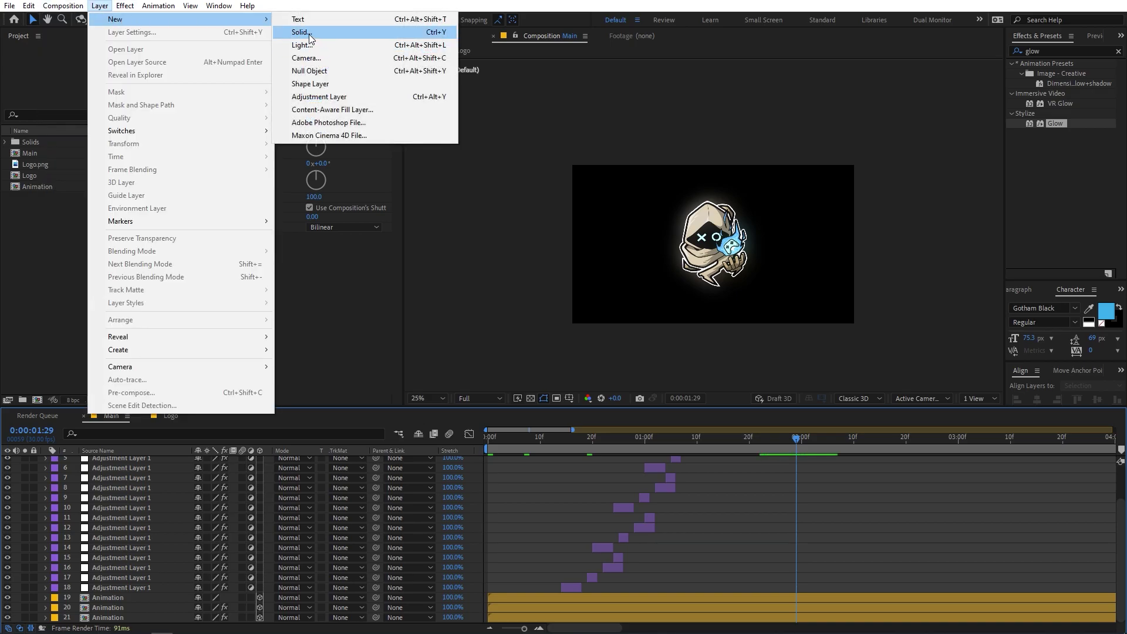
left_click(315, 32)
left_click(183, 238)
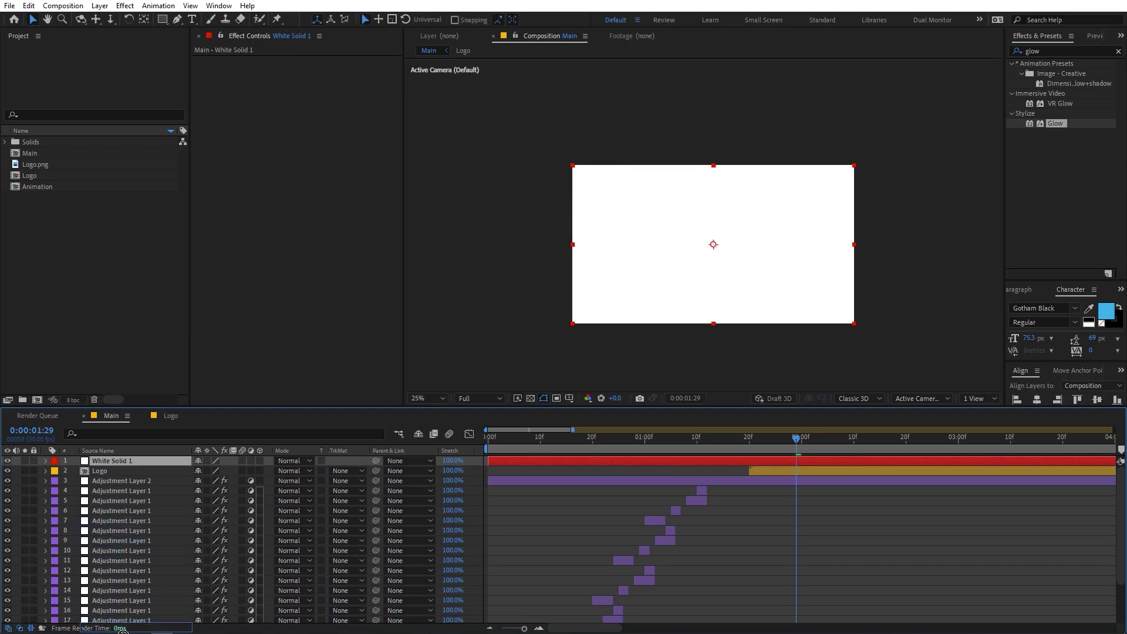
left_click_drag(123, 633, 119, 626)
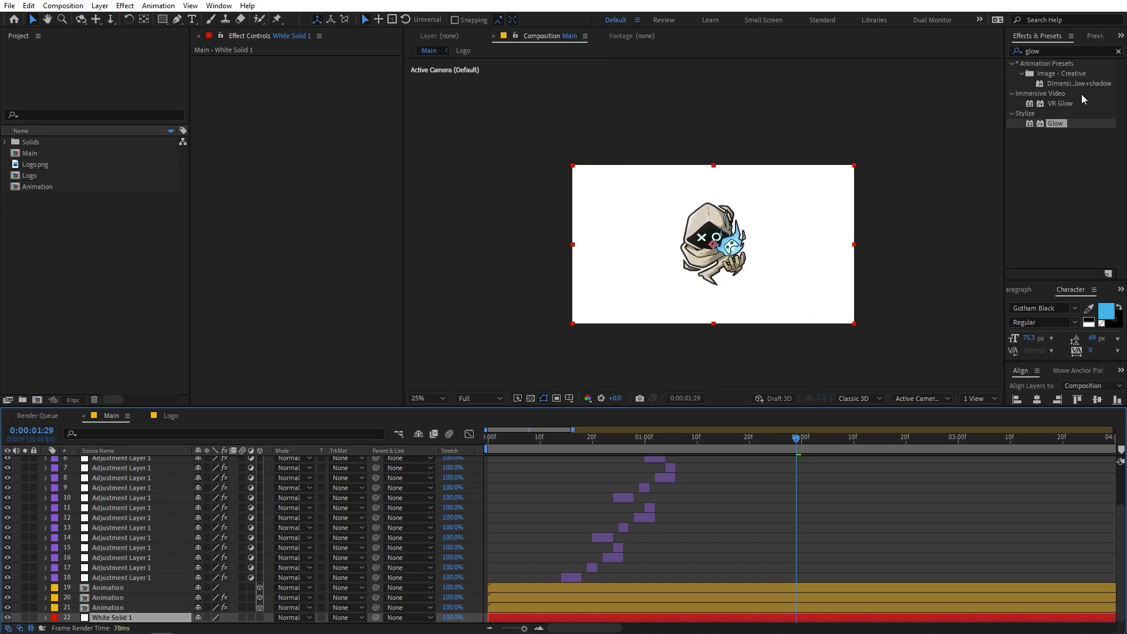
Apply the 4-Color Gradient effect to the white solid background layer
left_click(1054, 51)
type("4")
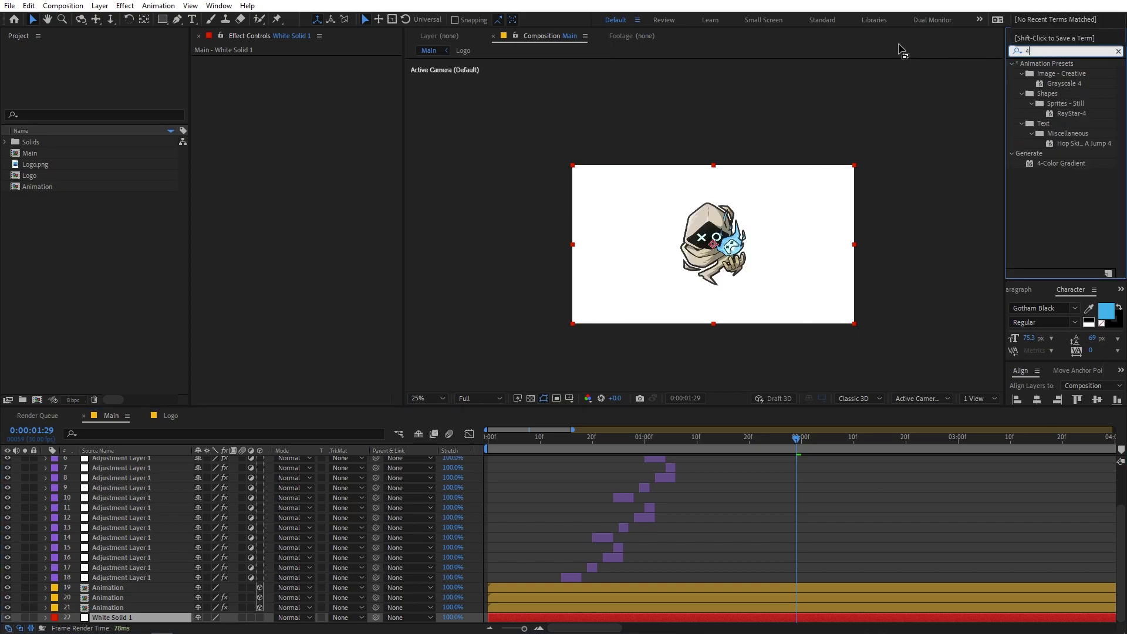
left_click_drag(1061, 164, 129, 617)
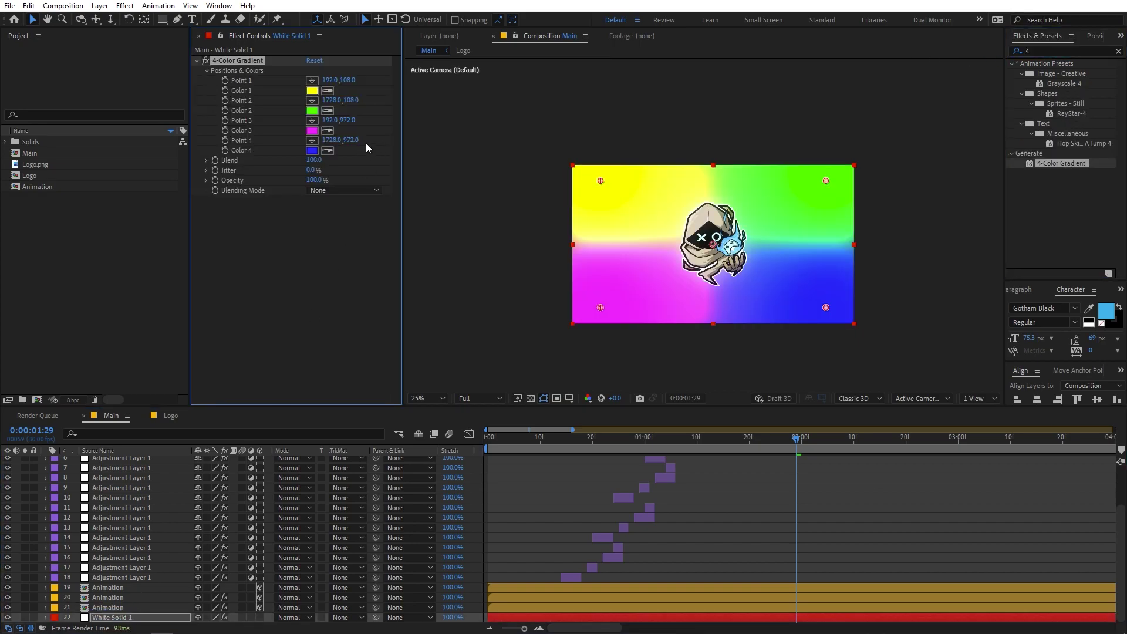
Change Color 2 of the gradient to near-black and Color 4 to 0A0A0A
left_click(312, 110)
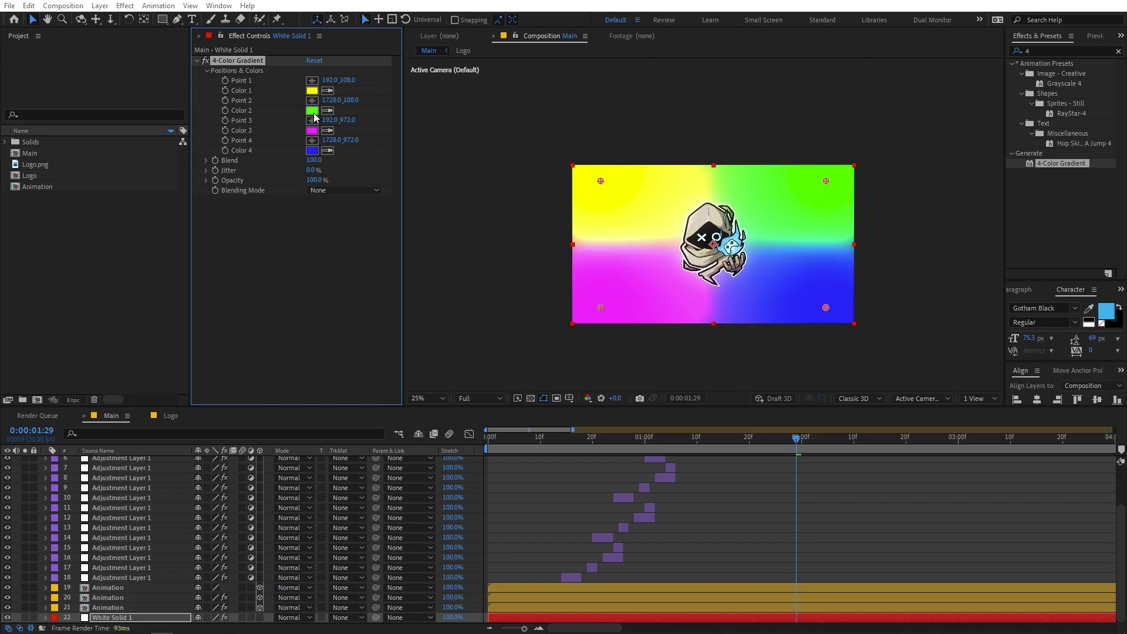
left_click_drag(246, 271, 8, 410)
left_click(362, 266)
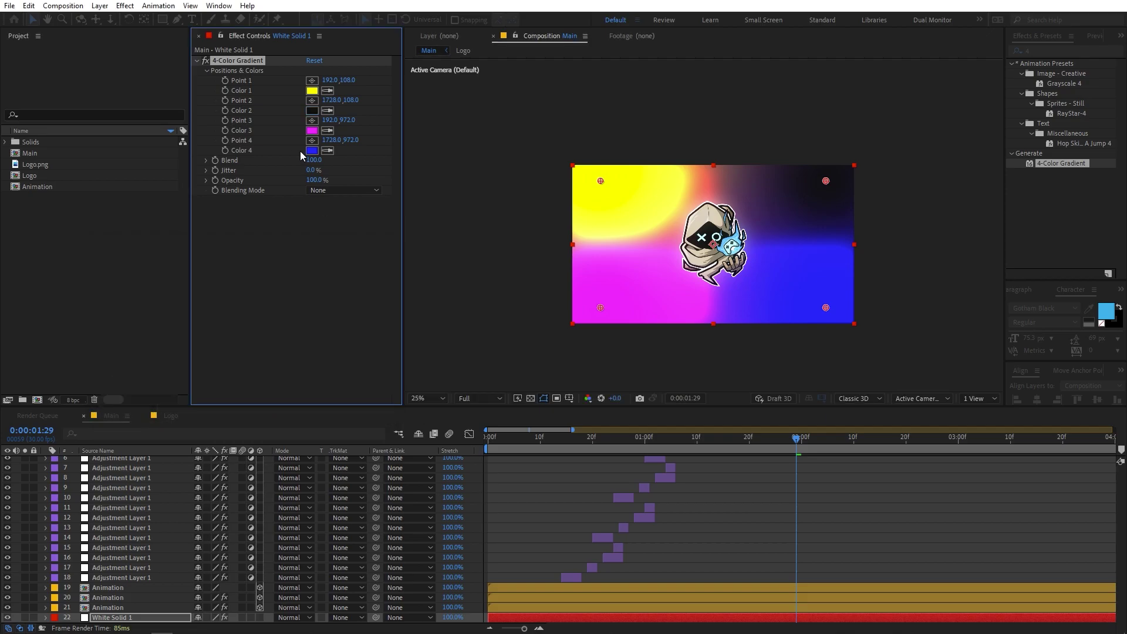
left_click(312, 150)
left_click_drag(157, 329, 105, 408)
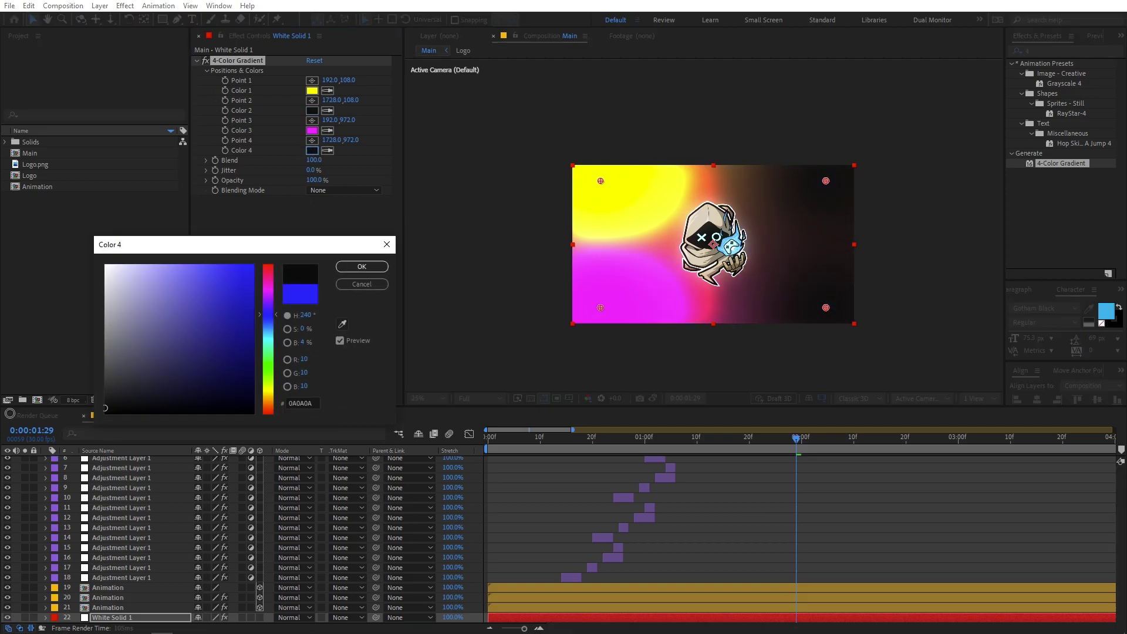
left_click(362, 267)
Reposition the gradient points to about -1208,-1476 (yellow), -84,1192 (Point 2), 3212,2184 (magenta) and 1960,-60 (Point 4)
mouse_move(583, 446)
left_mouse_down()
mouse_move(531, 441)
mouse_move(603, 441)
left_mouse_up()
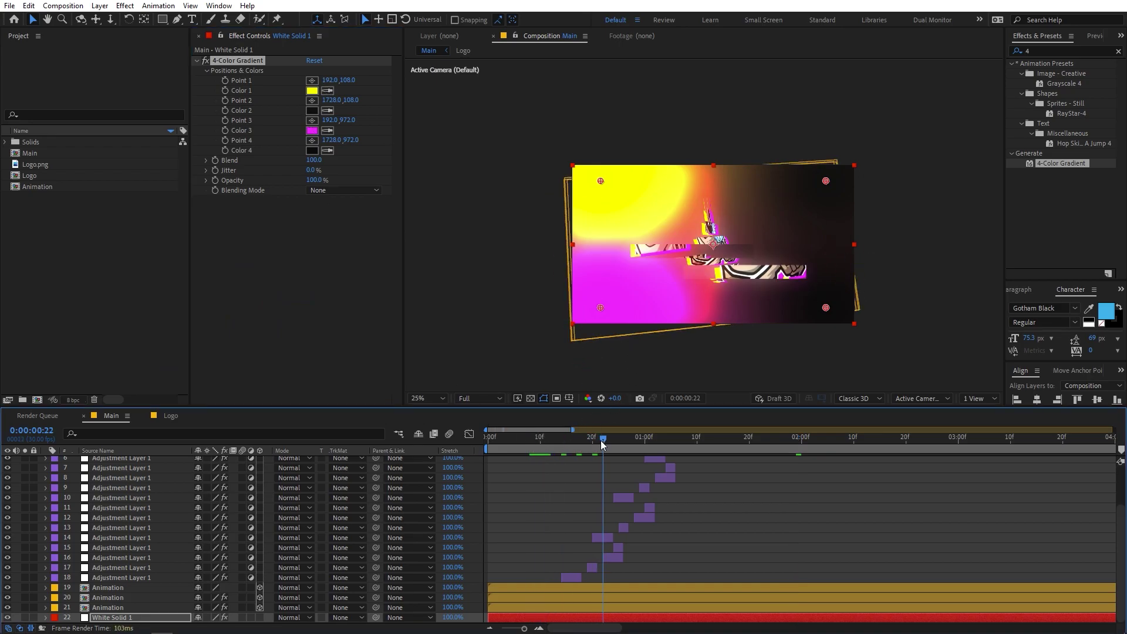
left_click_drag(825, 181, 964, 126)
key("comma")
left_click_drag(652, 202, 570, 109)
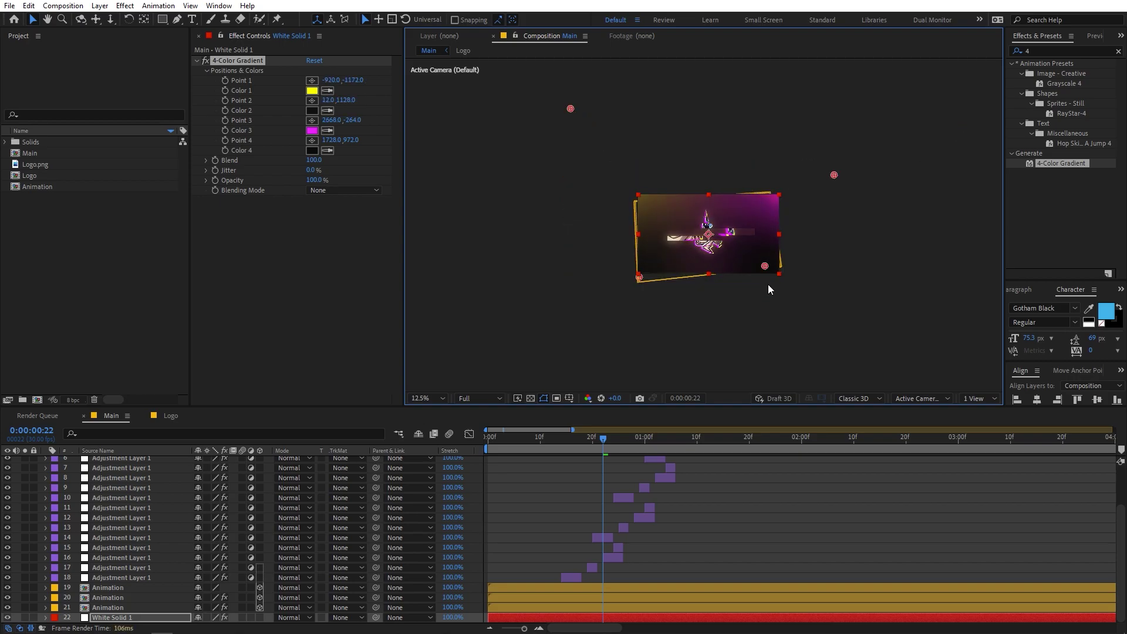
left_click_drag(833, 175, 812, 300)
left_click_drag(779, 264, 782, 190)
left_click_drag(812, 299, 880, 357)
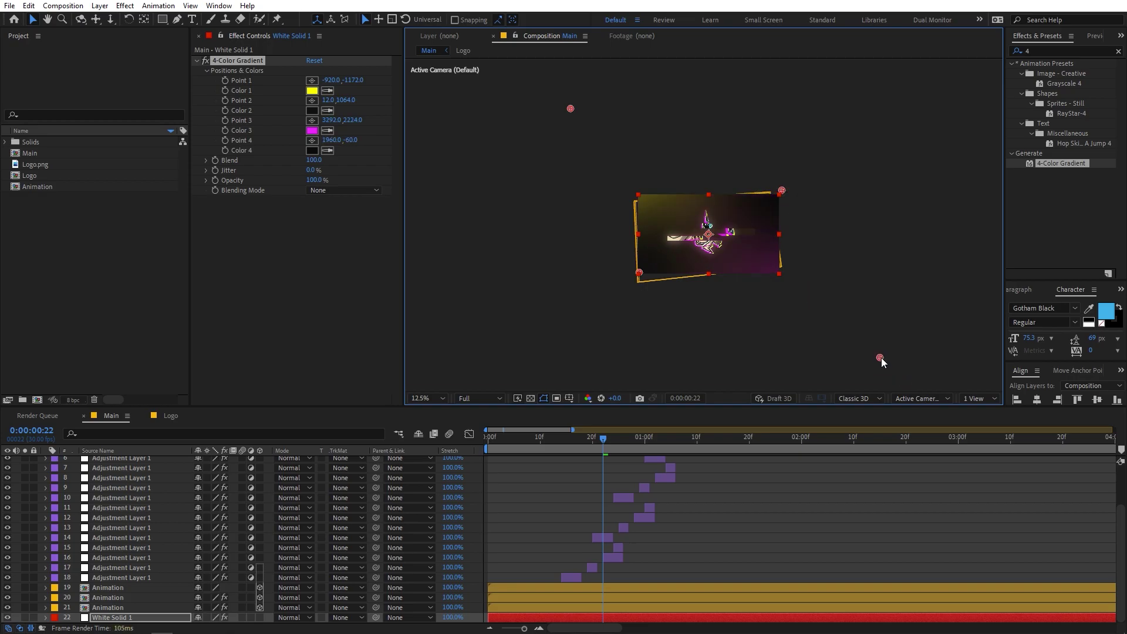
left_click_drag(639, 277, 632, 284)
left_click_drag(570, 96, 548, 82)
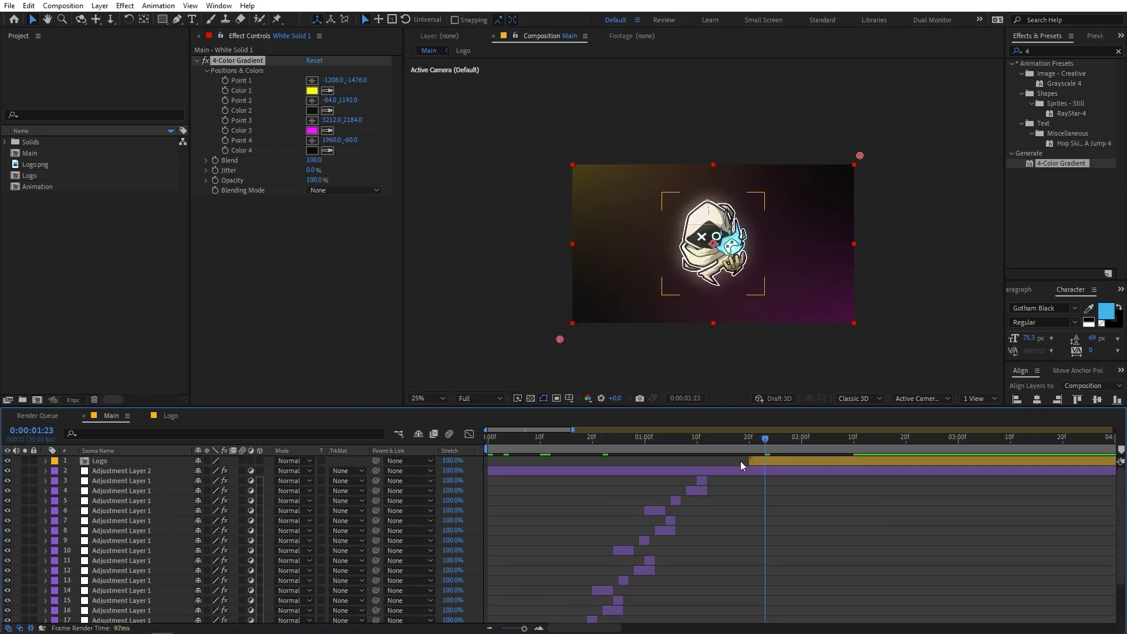
Shift the Logo layer to start at about 0:00:01:14 and preview the reveal over the gradient background
left_click_drag(761, 460, 442, 452)
key("space")
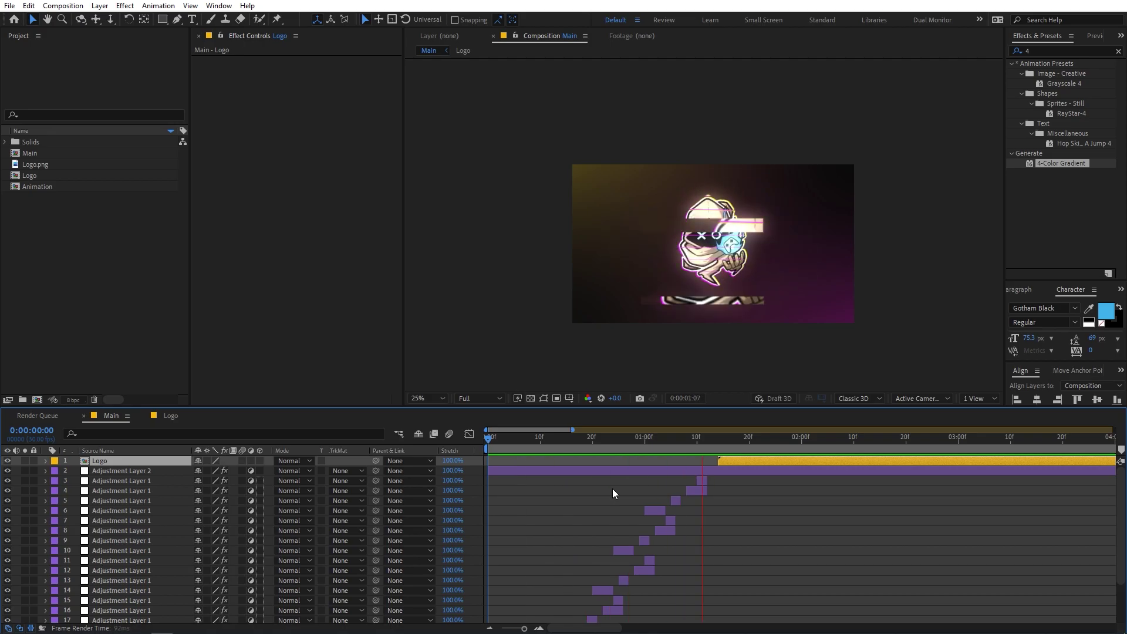
key("space")
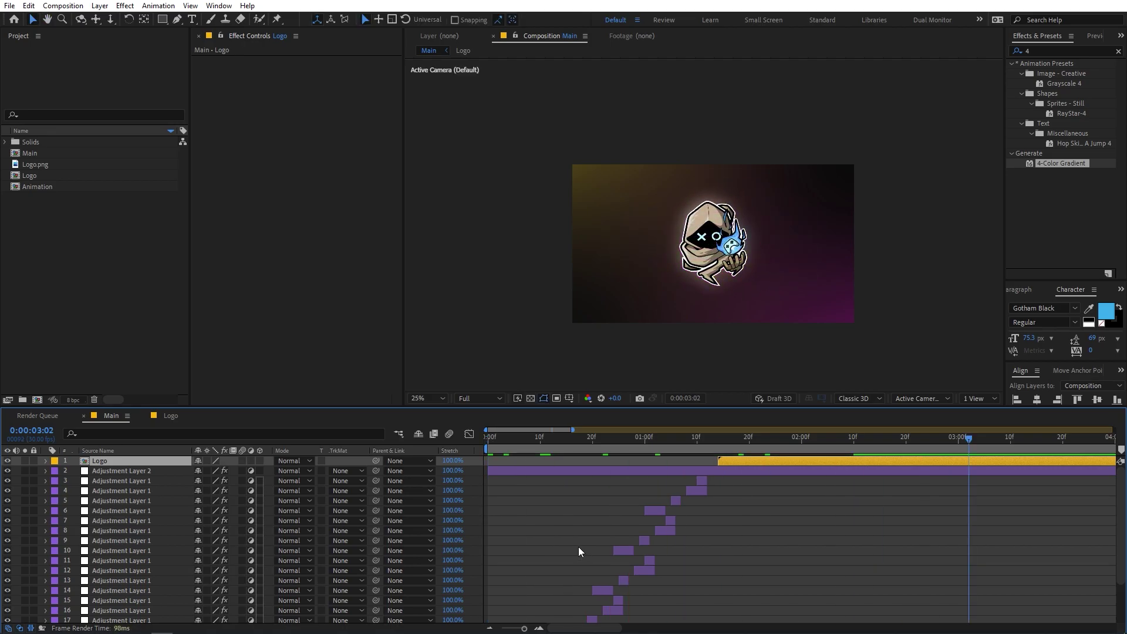
Look inside the Logo composition, return to Main and review the glitch up to 0:00:01:10
left_click(578, 547)
double_click(101, 457)
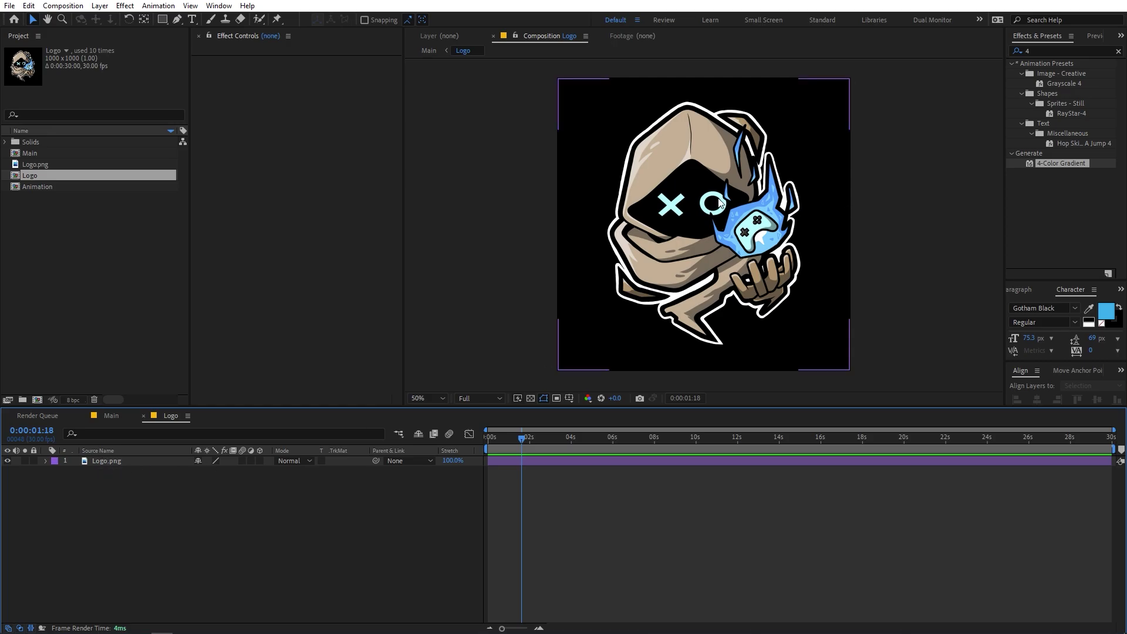
left_click(112, 416)
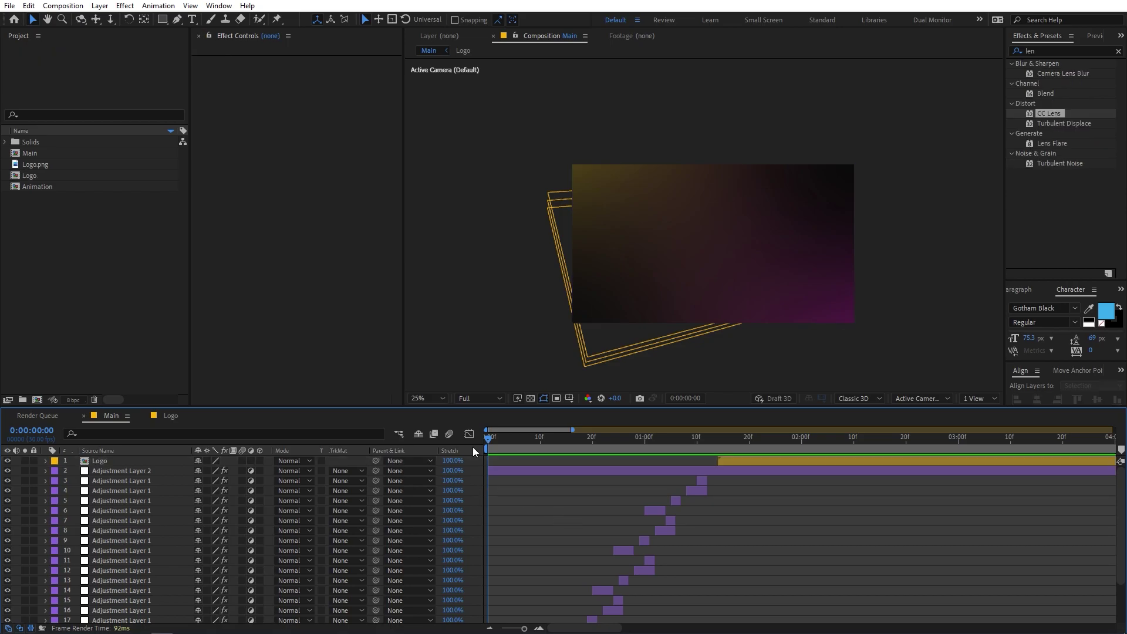
left_click_drag(473, 446, 696, 451)
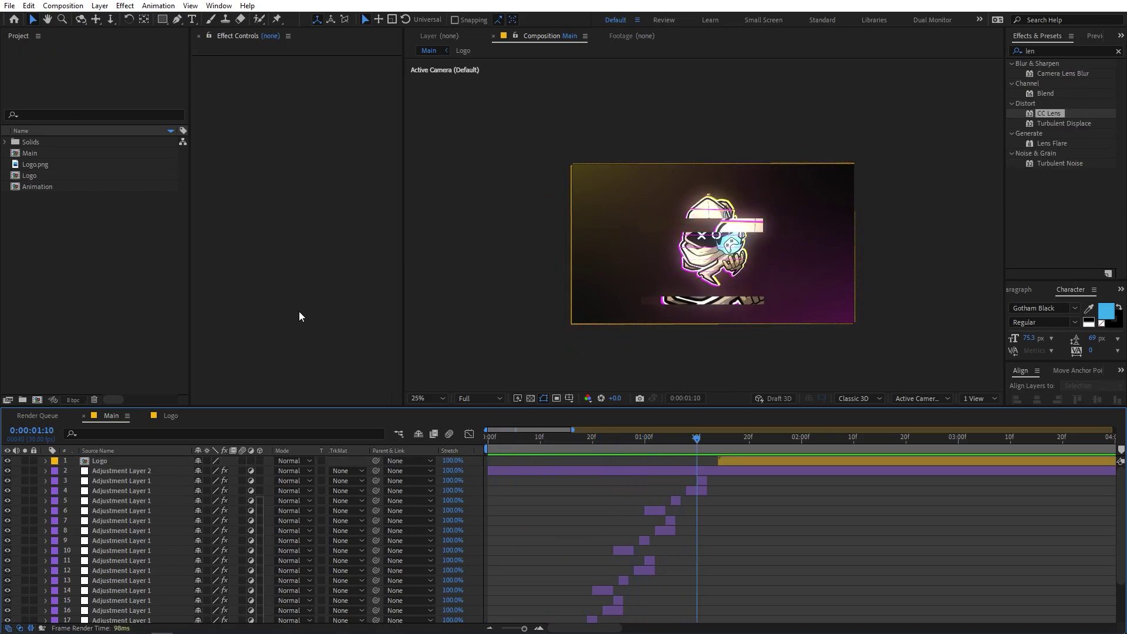
Create a new composition from the Main composition and duplicate the Main layer inside it
left_click(23, 154)
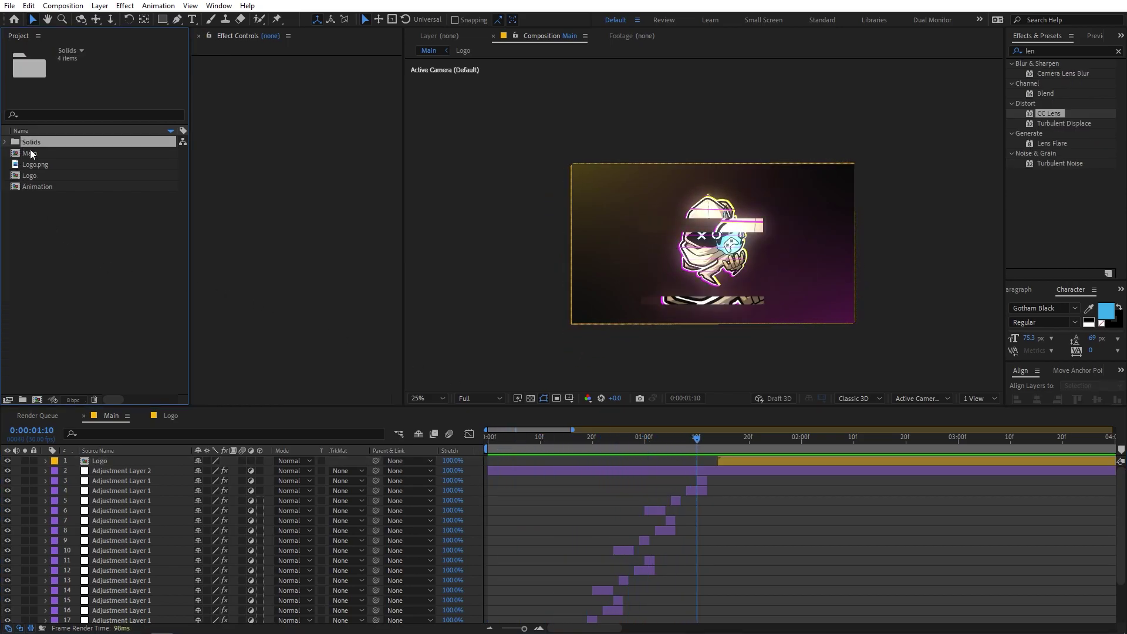
left_click_drag(50, 161, 43, 403)
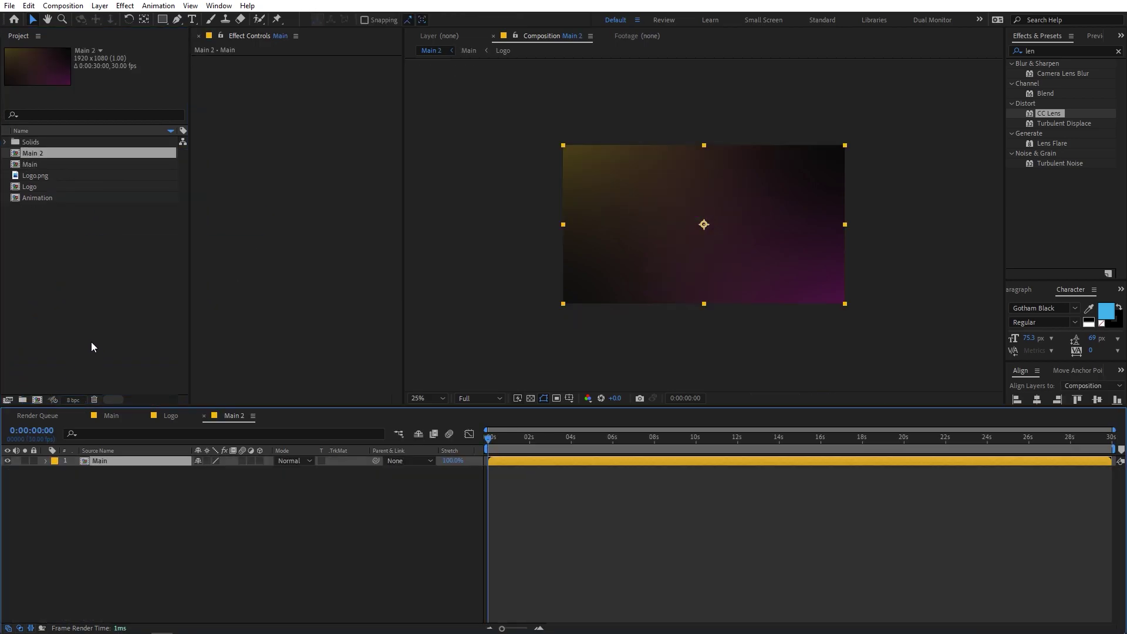
left_click(97, 316)
left_click(123, 501)
left_click(111, 460)
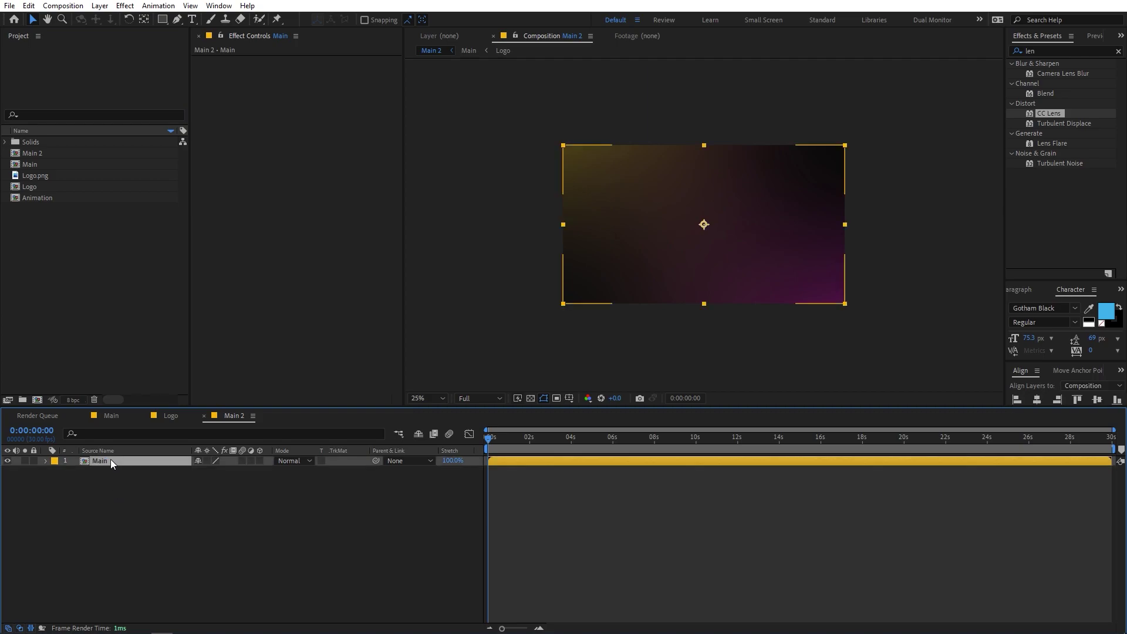
key("ctrl+d")
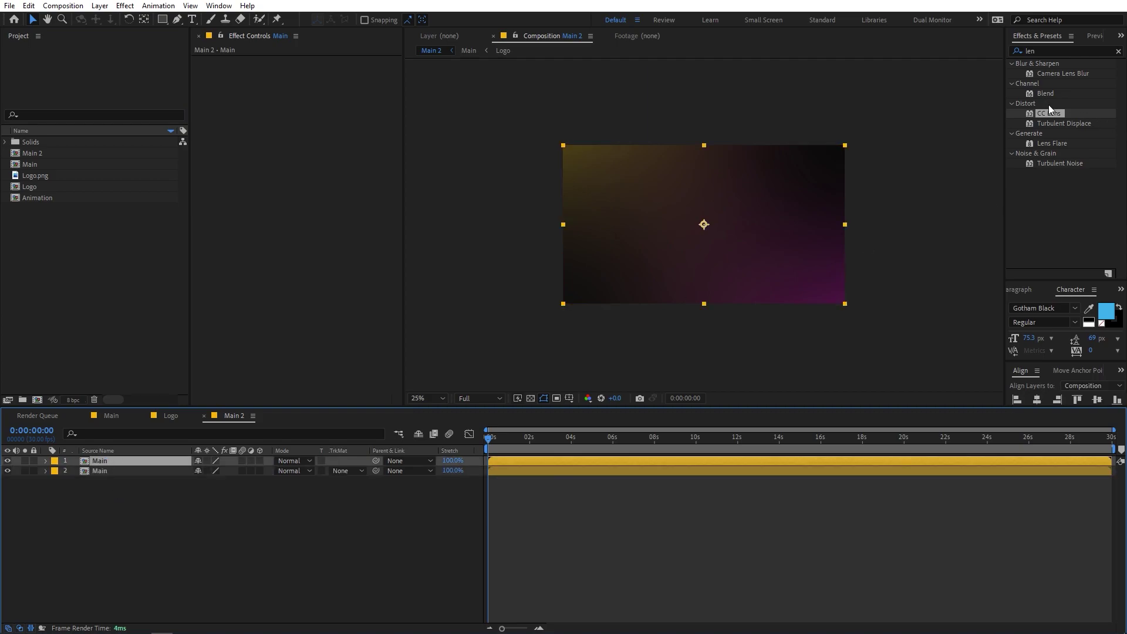
Apply CC Lens to the upper Main layer and set its Size to 0
left_click_drag(1053, 113, 113, 463)
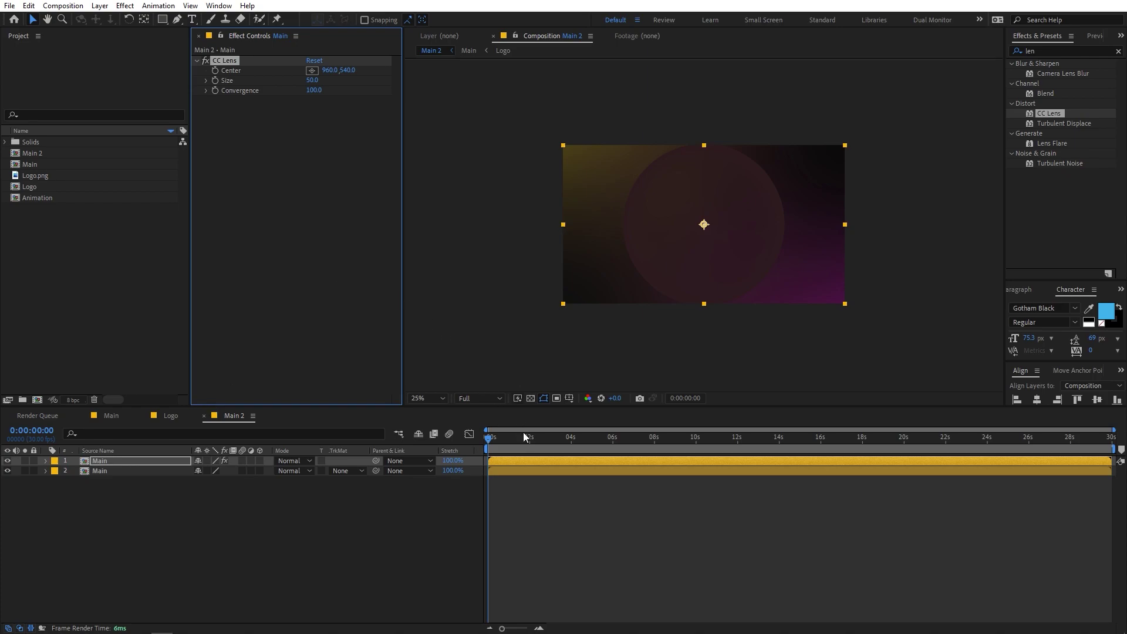
mouse_move(505, 449)
left_mouse_down()
mouse_move(530, 446)
mouse_move(512, 450)
left_mouse_up()
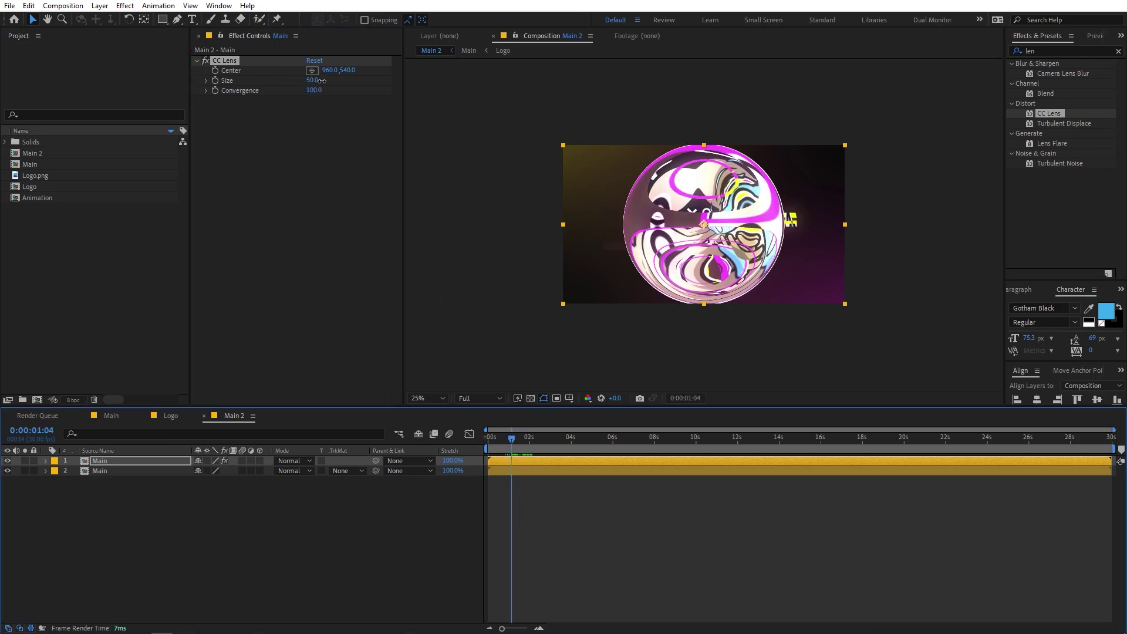
left_click_drag(321, 80, 309, 119)
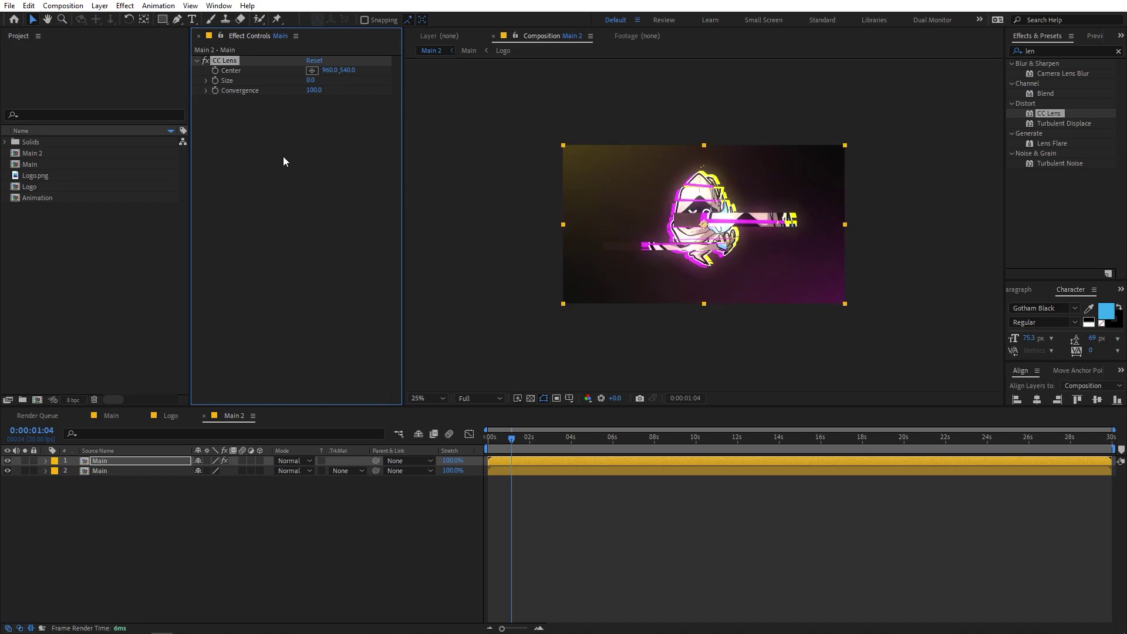
Keyframe the CC Lens Size from 0 at 0:00:00:20 to 213 at 0:00:01:07 and preview the animation
left_click_drag(508, 445, 502, 446)
left_click(213, 81)
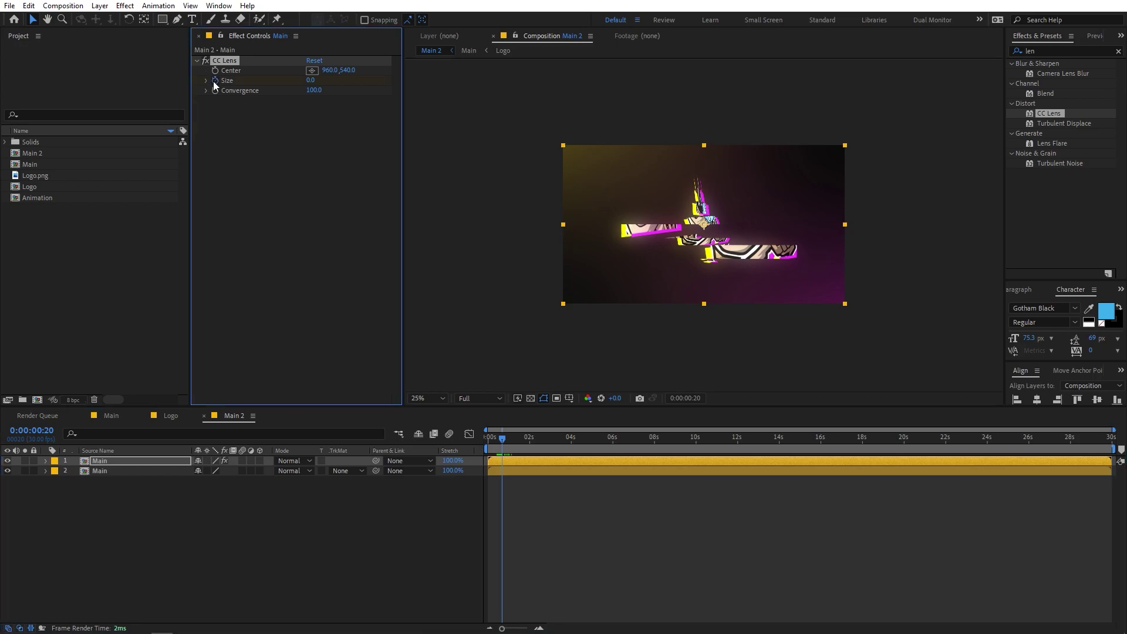
left_click_drag(498, 437, 513, 438)
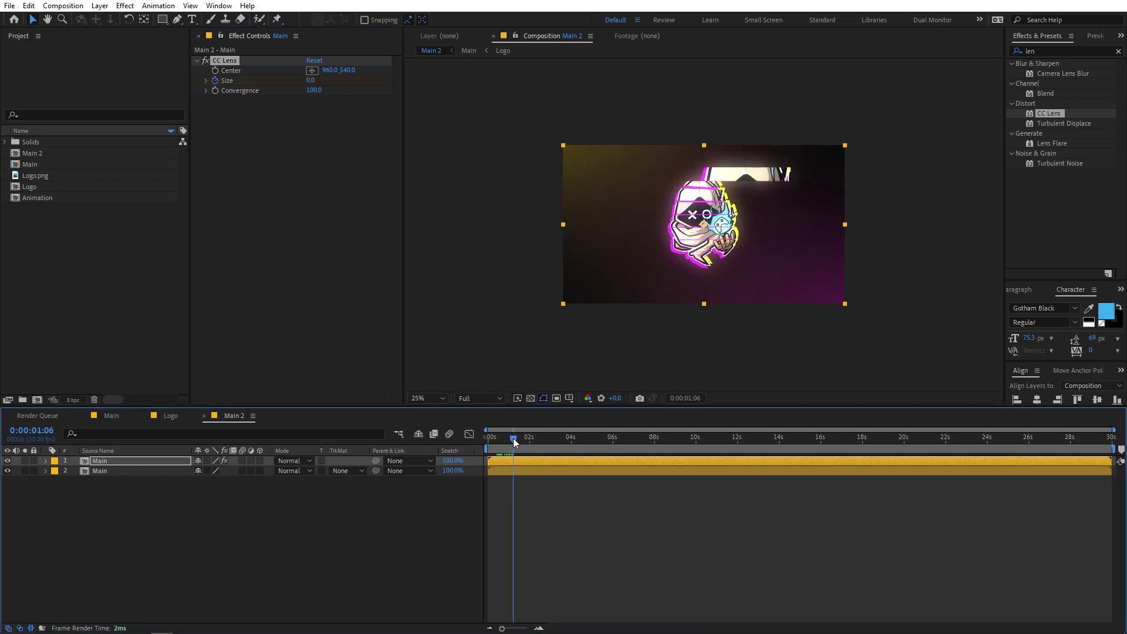
left_click_drag(312, 82, 472, 123)
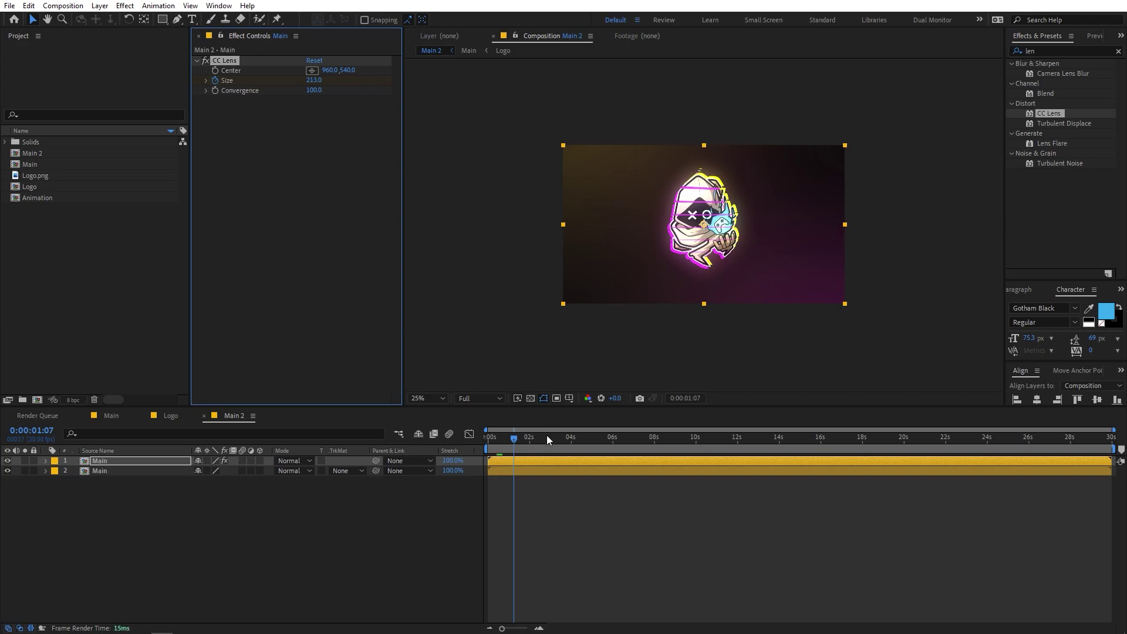
key("u")
key("Home")
key("space")
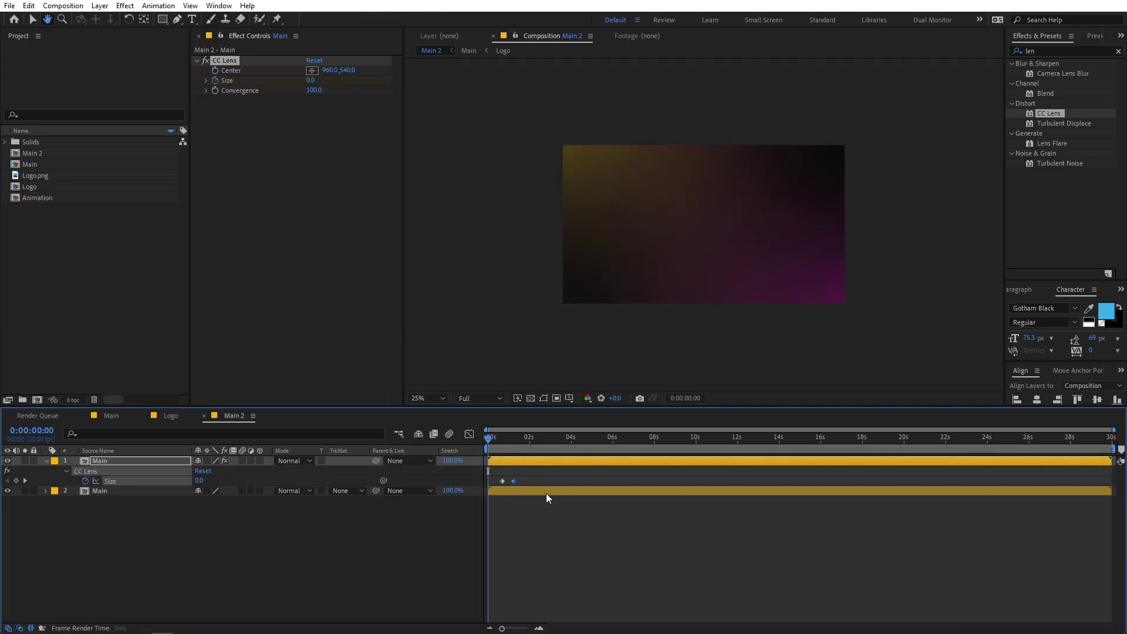
key("space")
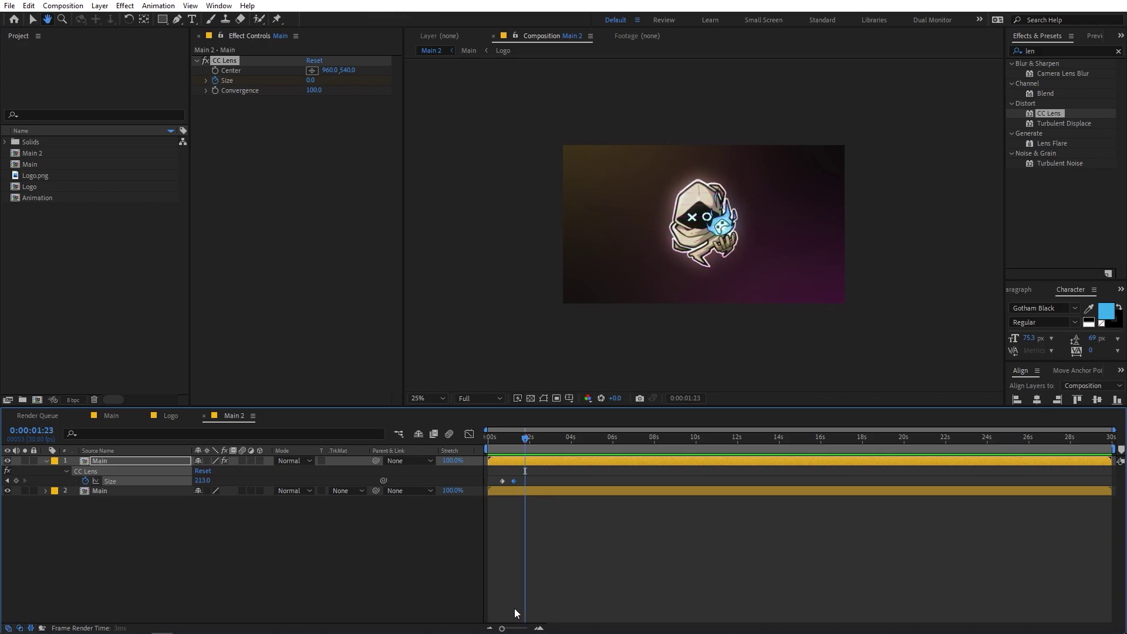
Apply Easy Ease to both CC Lens Size keyframes and preview from the first frame
left_click_drag(534, 473, 494, 481)
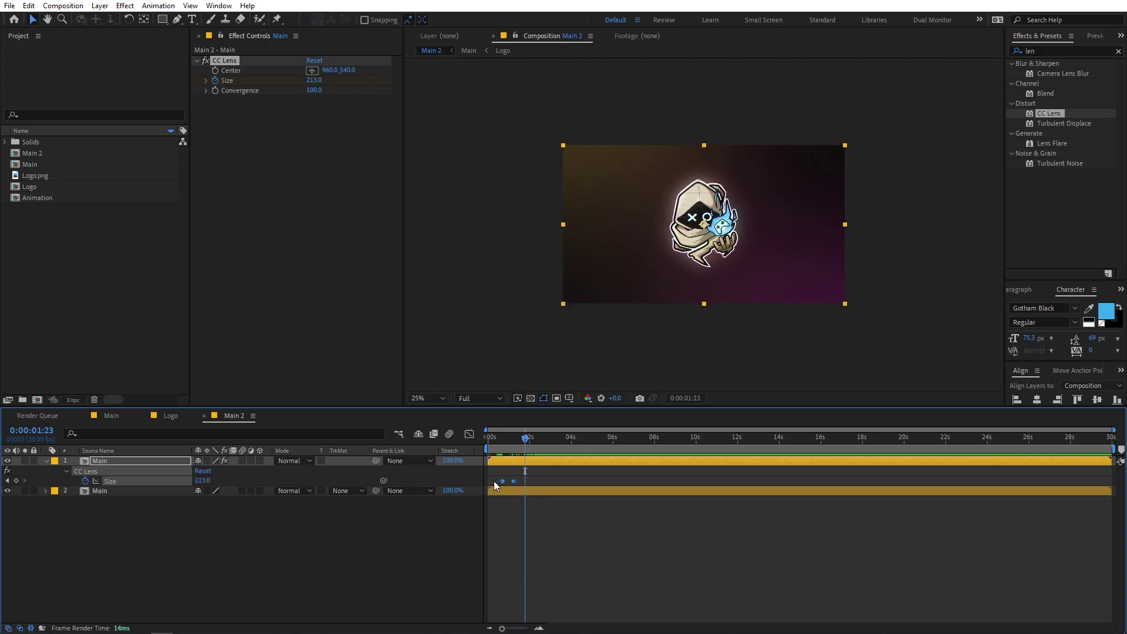
key("Home")
key("F9")
key("space")
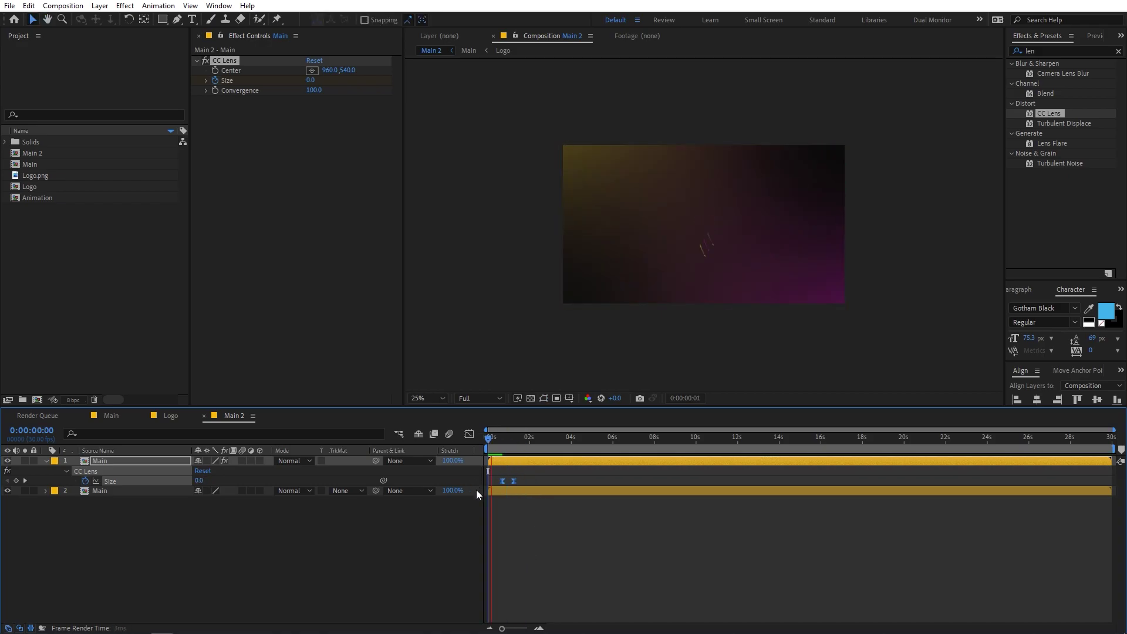
Move the first CC Lens Size keyframe on the upper Main layer to 0:00:00:00 and preview the animation
key("equal")
left_click(519, 461)
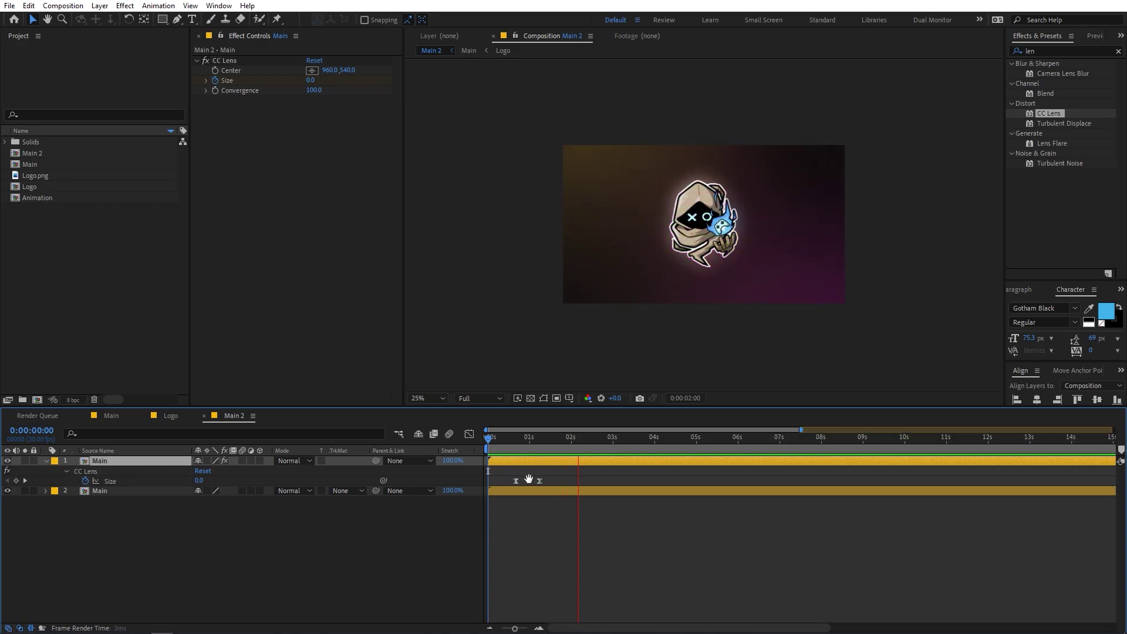
key("space")
left_click_drag(516, 480, 489, 481)
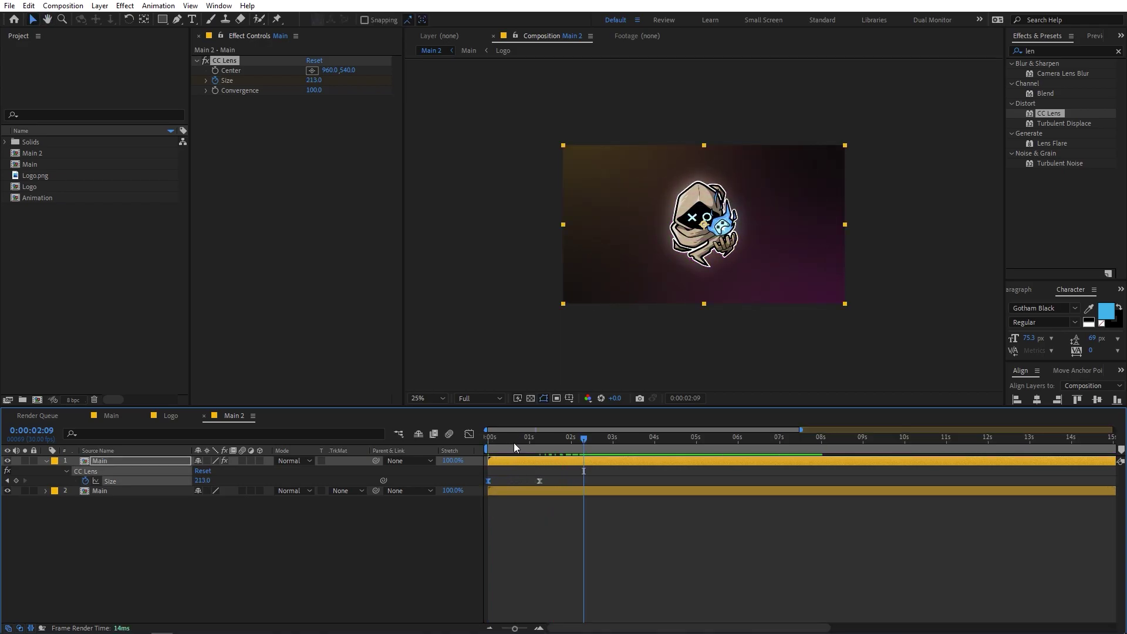
key("space")
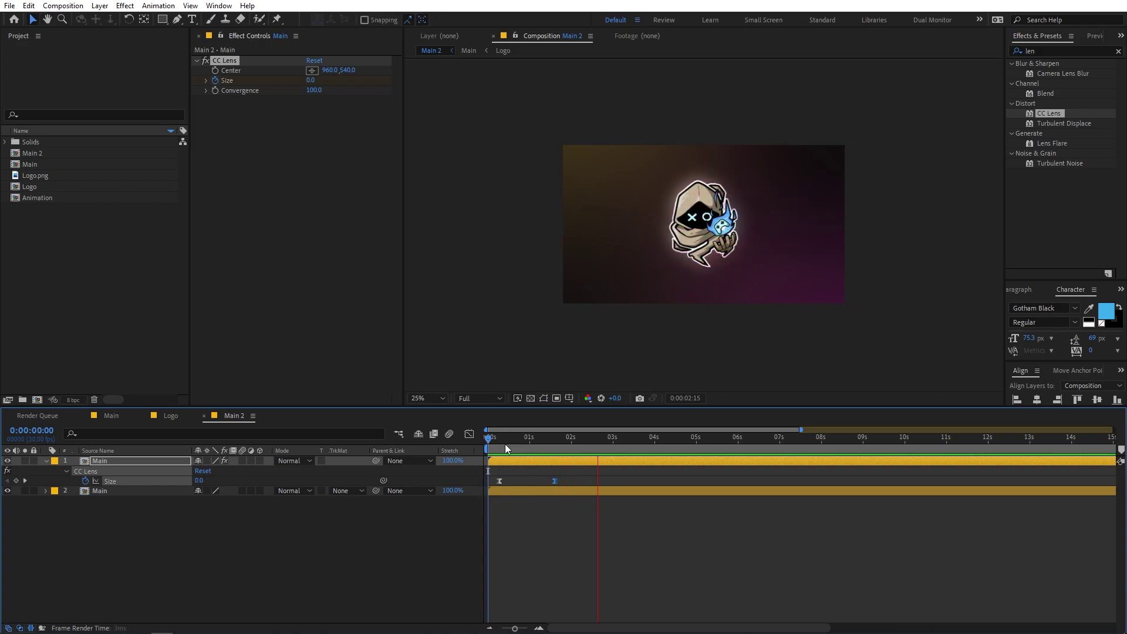
Retime the two CC Lens Size keyframes to about 0.3 s and 1.6 s and preview the animation from the first frame
key("space")
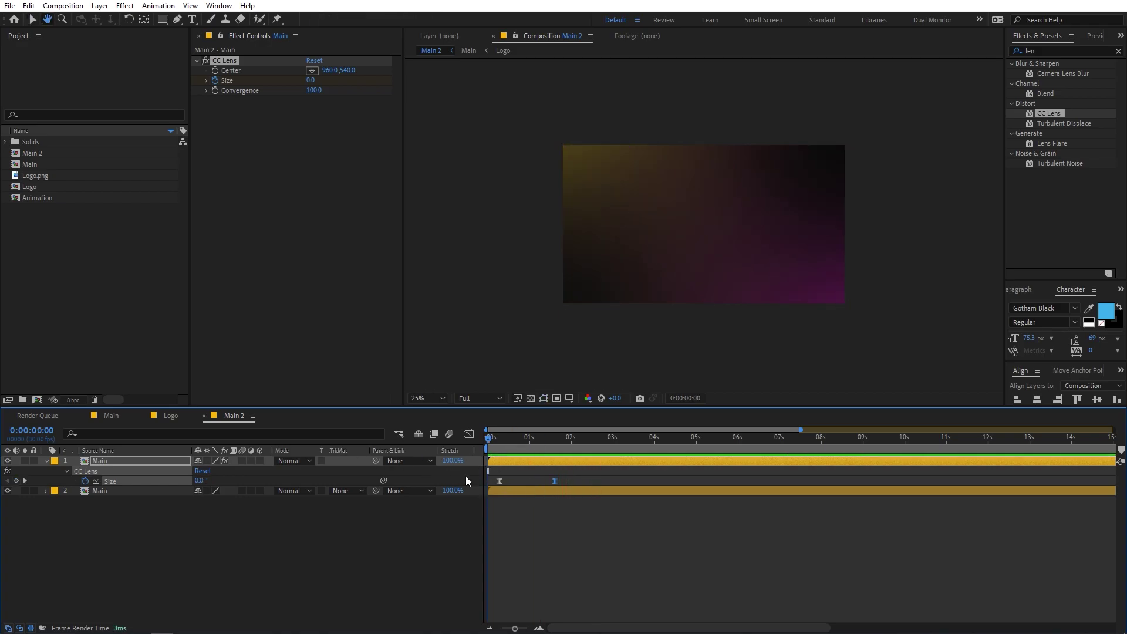
key("period")
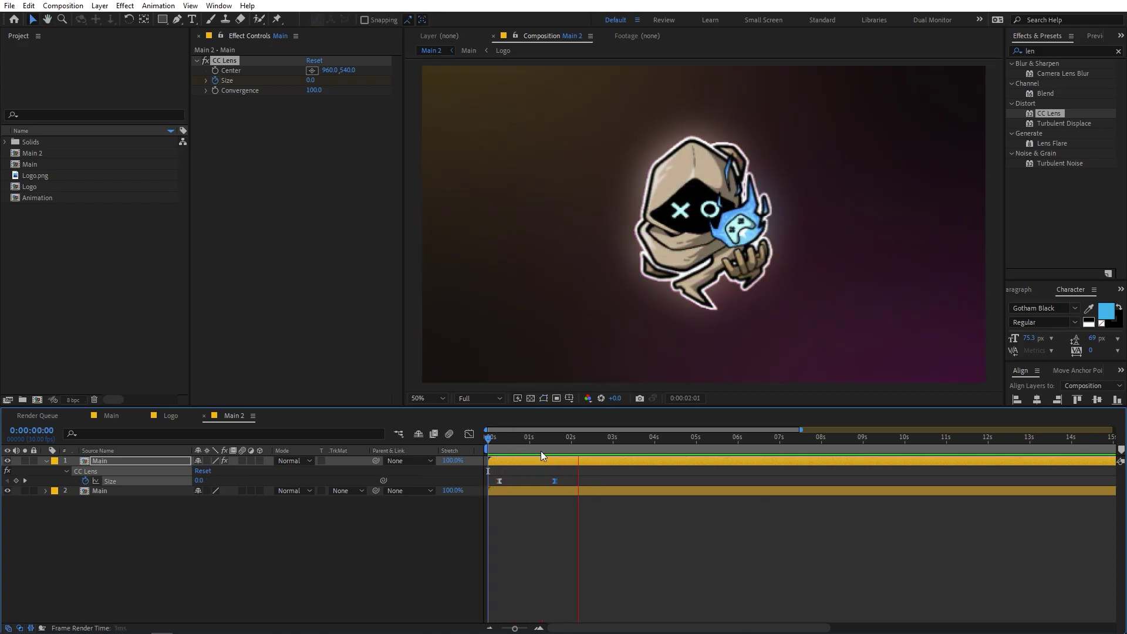
key("space")
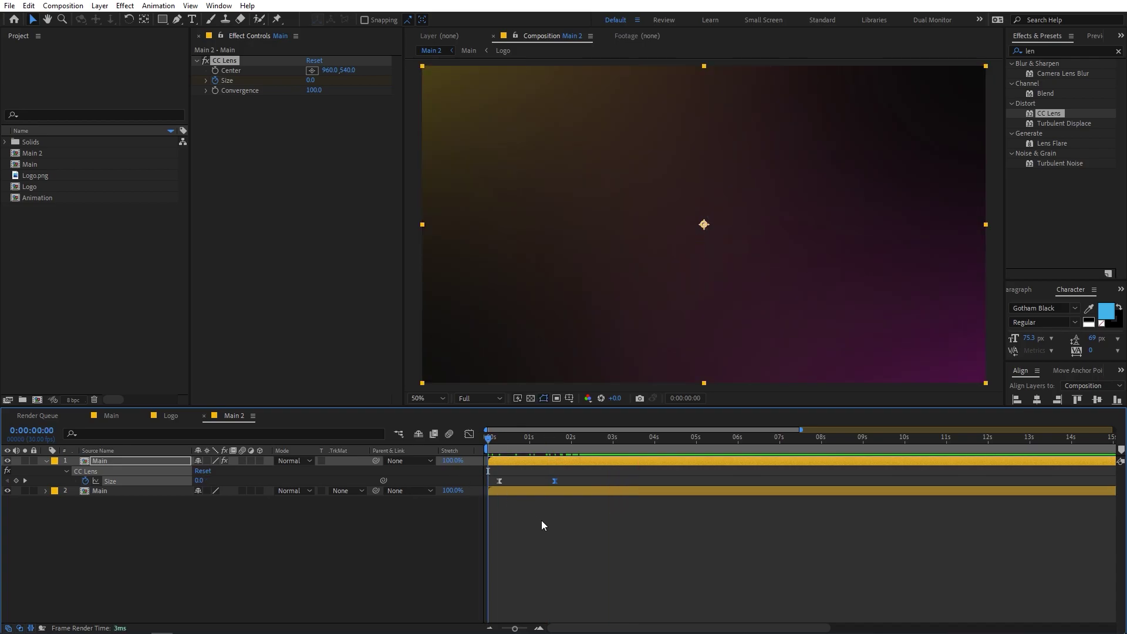
key("space")
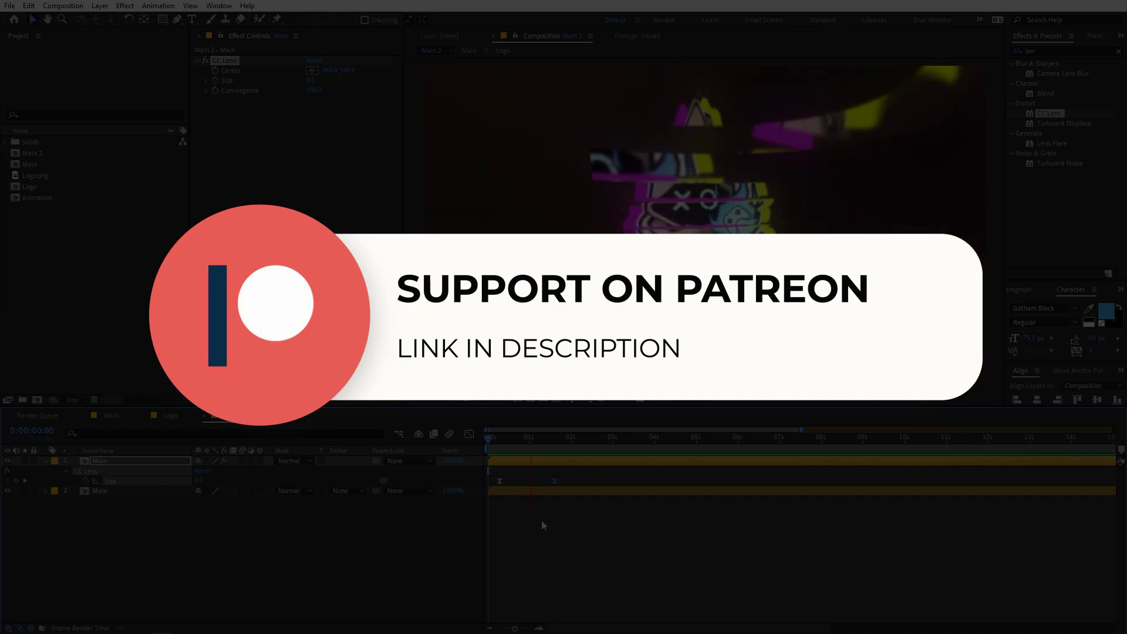